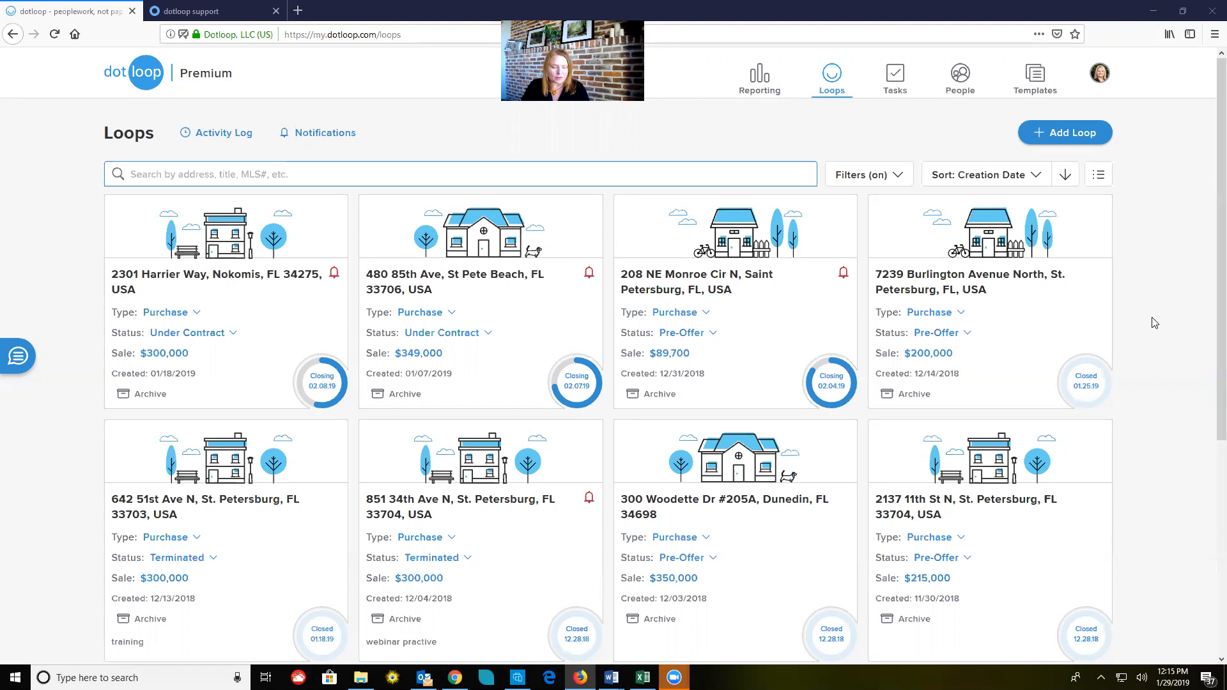
click(455, 678)
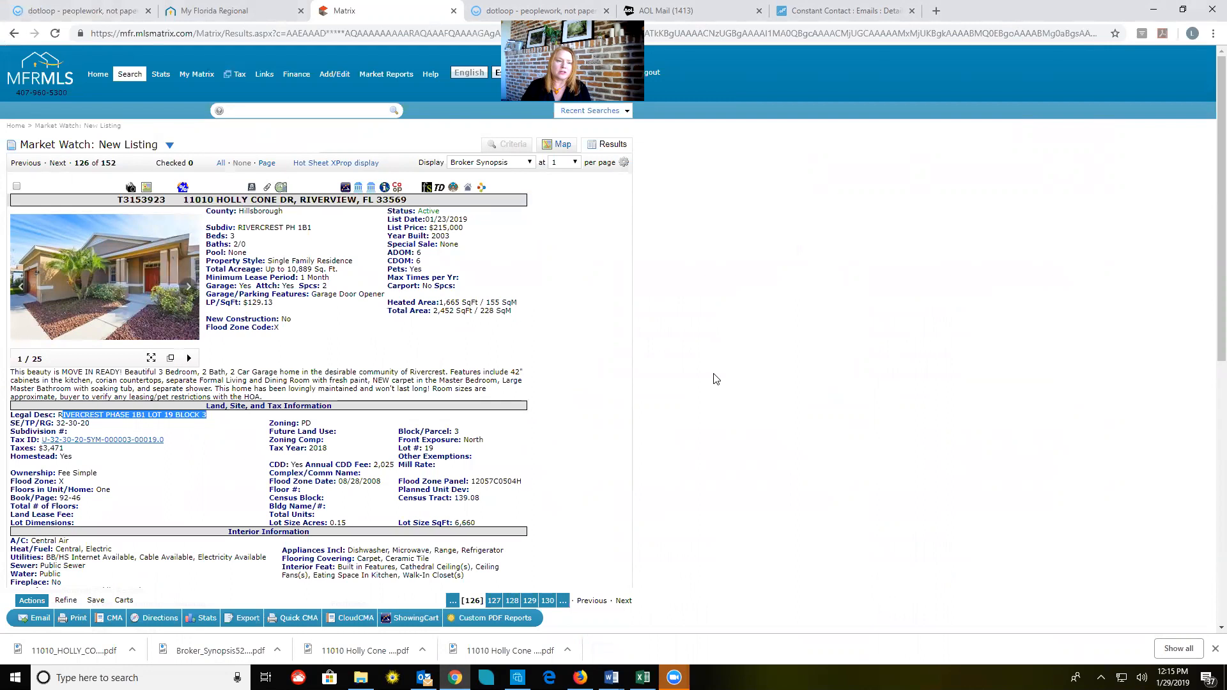
click(236, 195)
drag(183, 199, 412, 200)
key(ctrl+c)
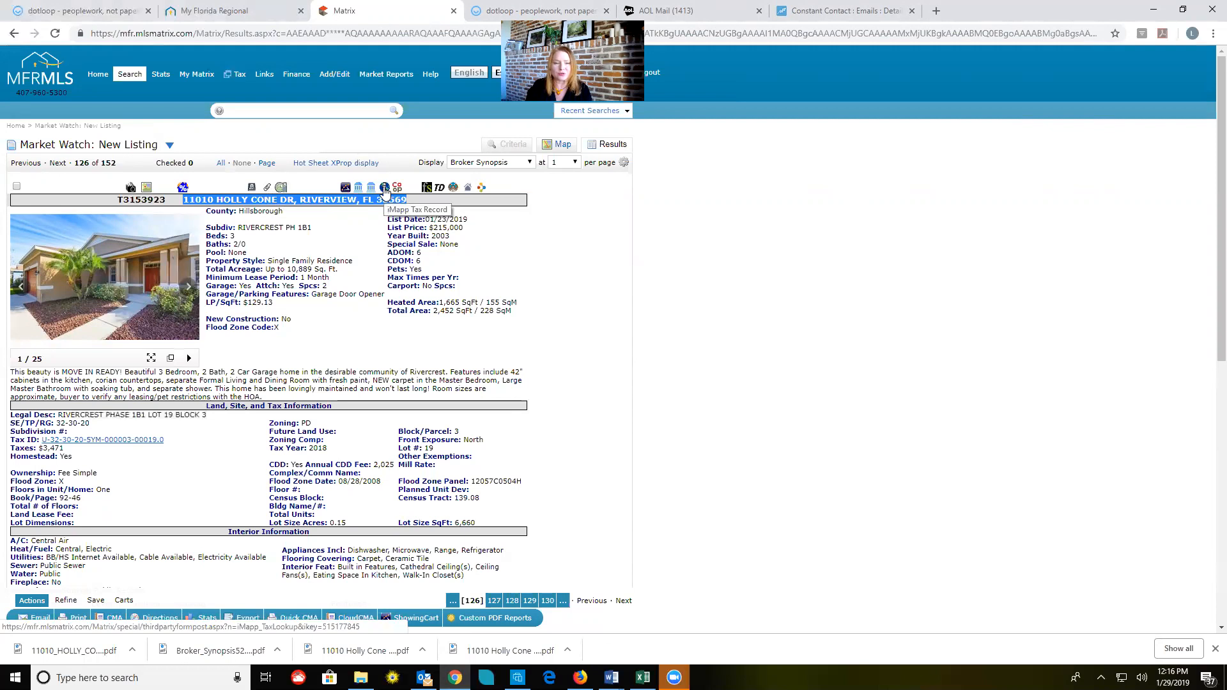
scroll(633, 329, down, 9)
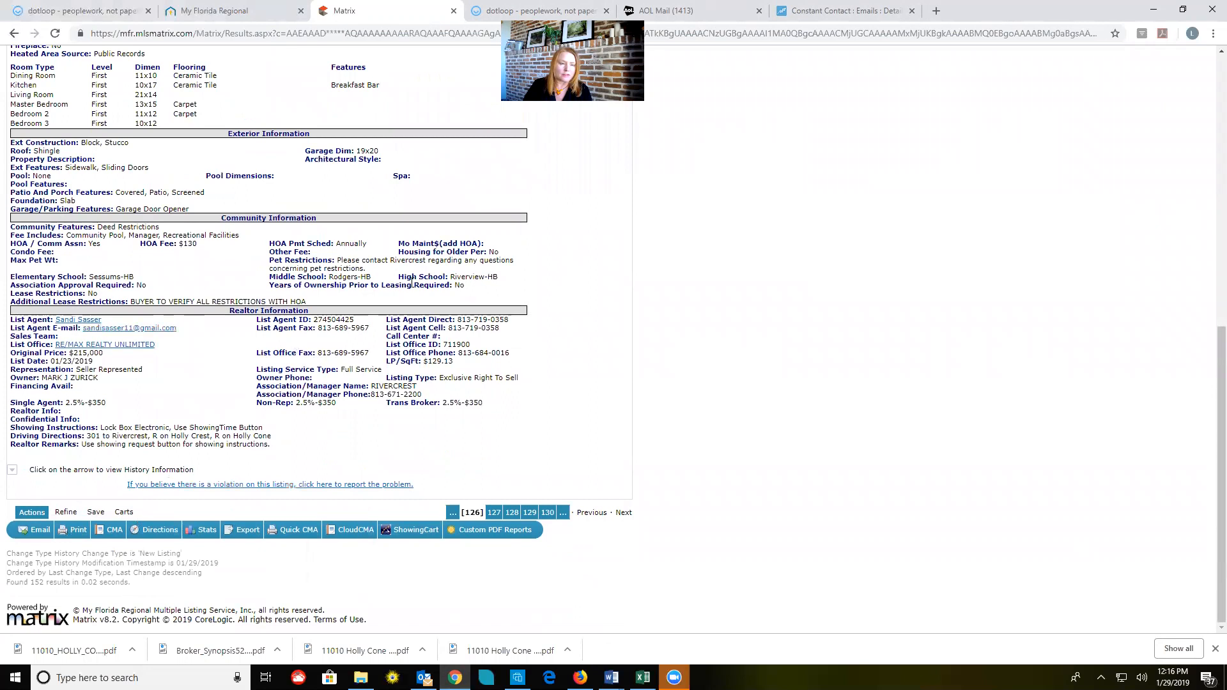
scroll(392, 233, up, 1)
scroll(391, 233, up, 4)
scroll(190, 141, down, 5)
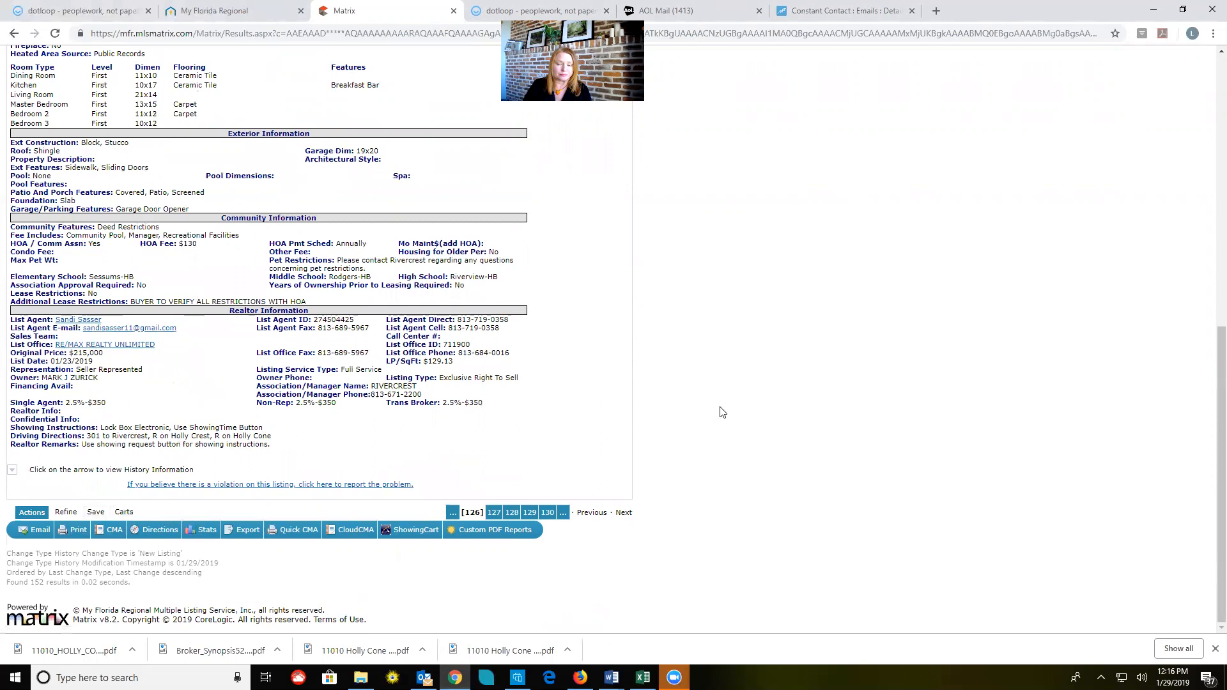
scroll(716, 416, up, 10)
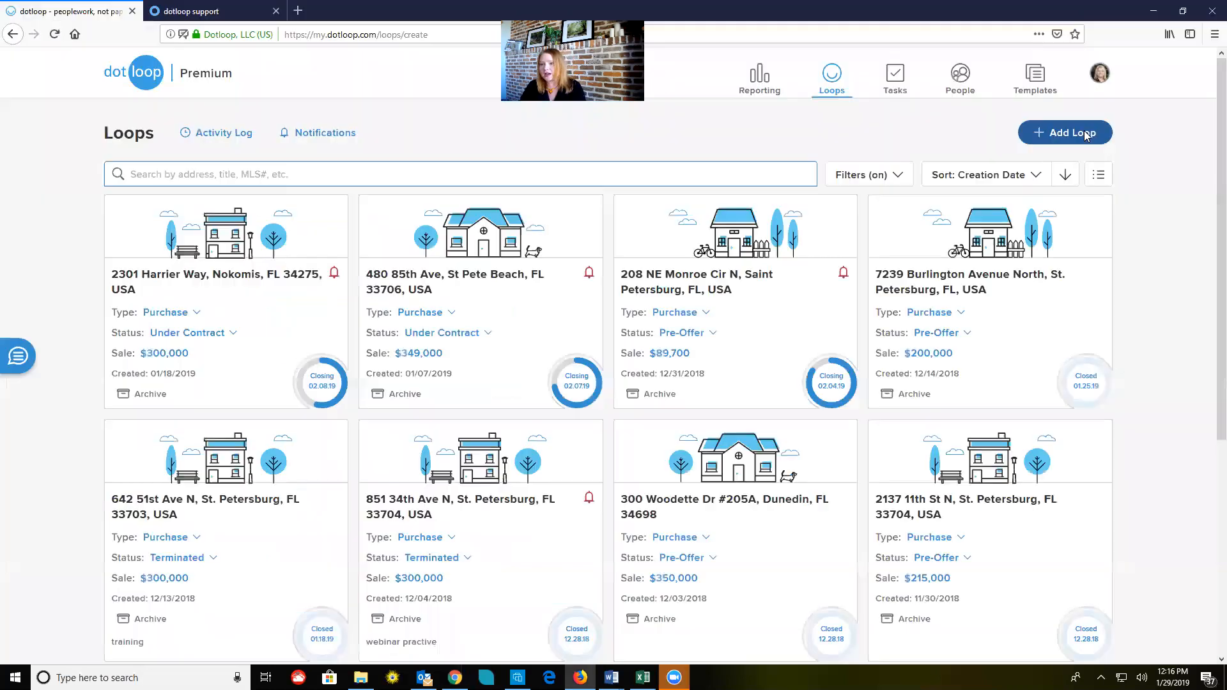
click(1067, 129)
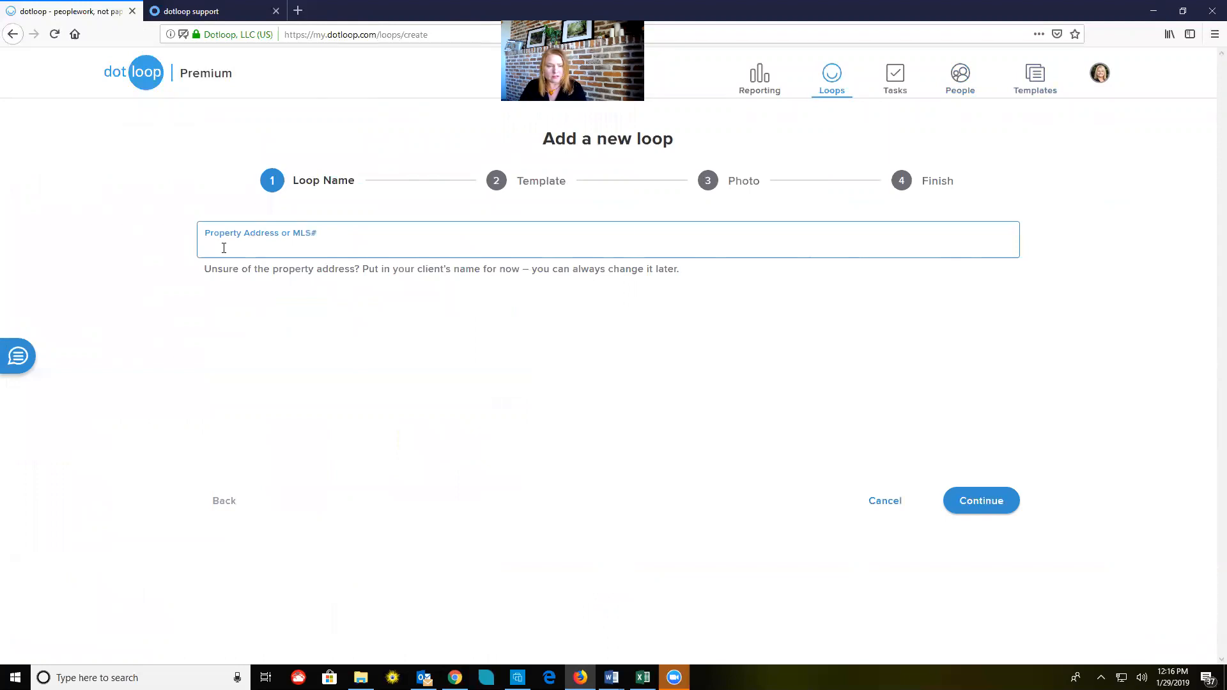
key(ctrl+v)
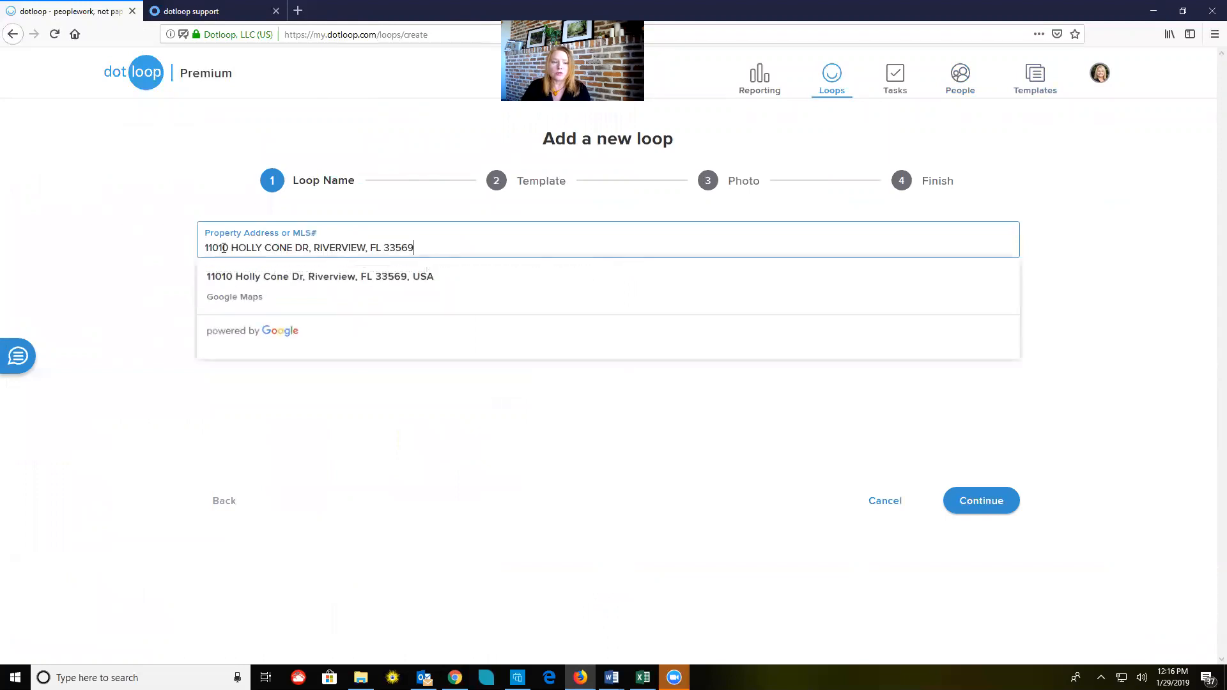
click(307, 303)
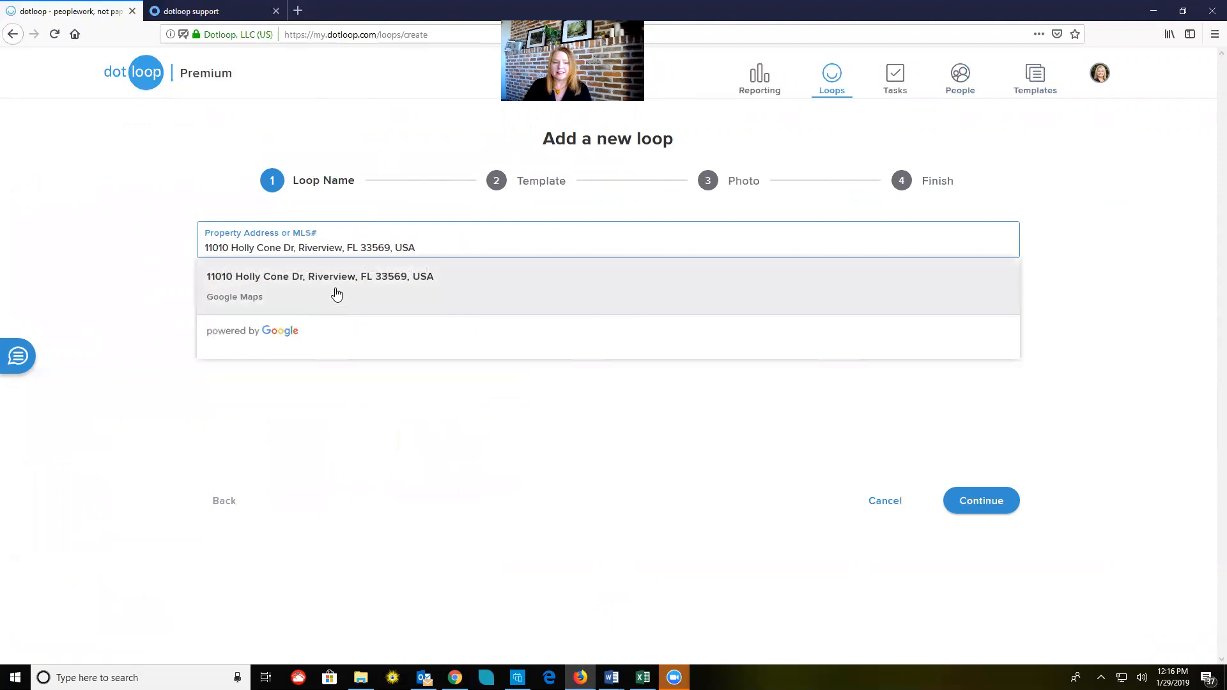
click(988, 500)
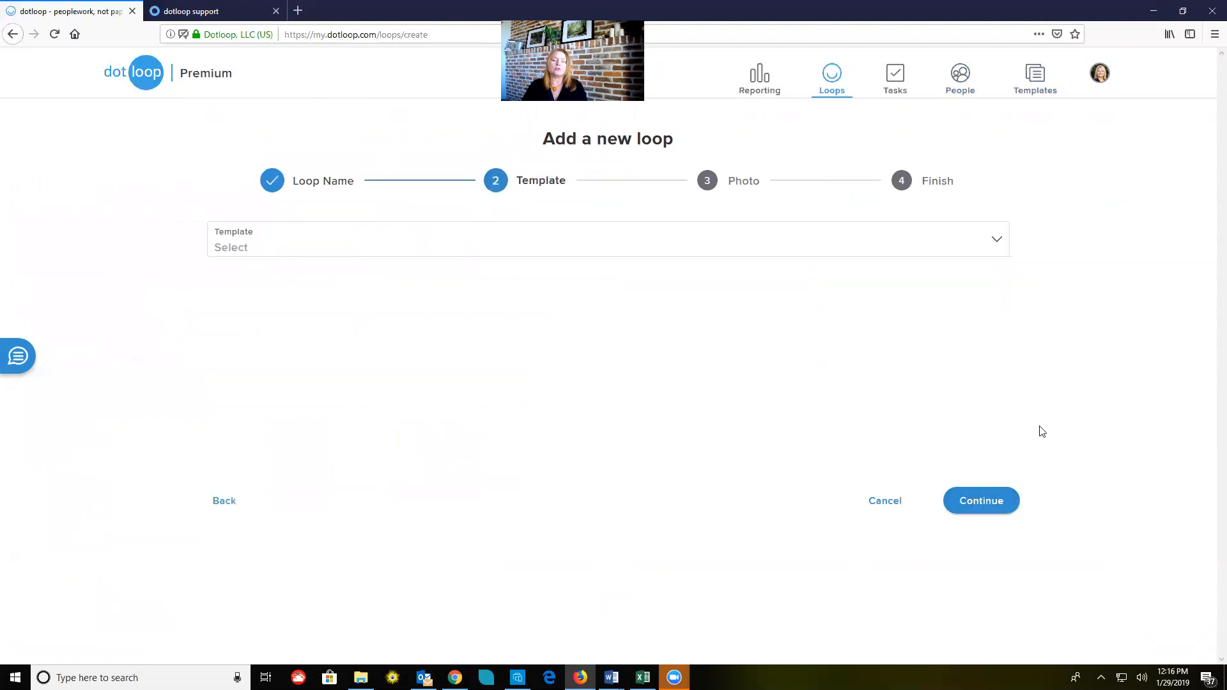
Choose the BUY SIDE: RESIDENTIAL loop template and continue to the photo step
click(985, 250)
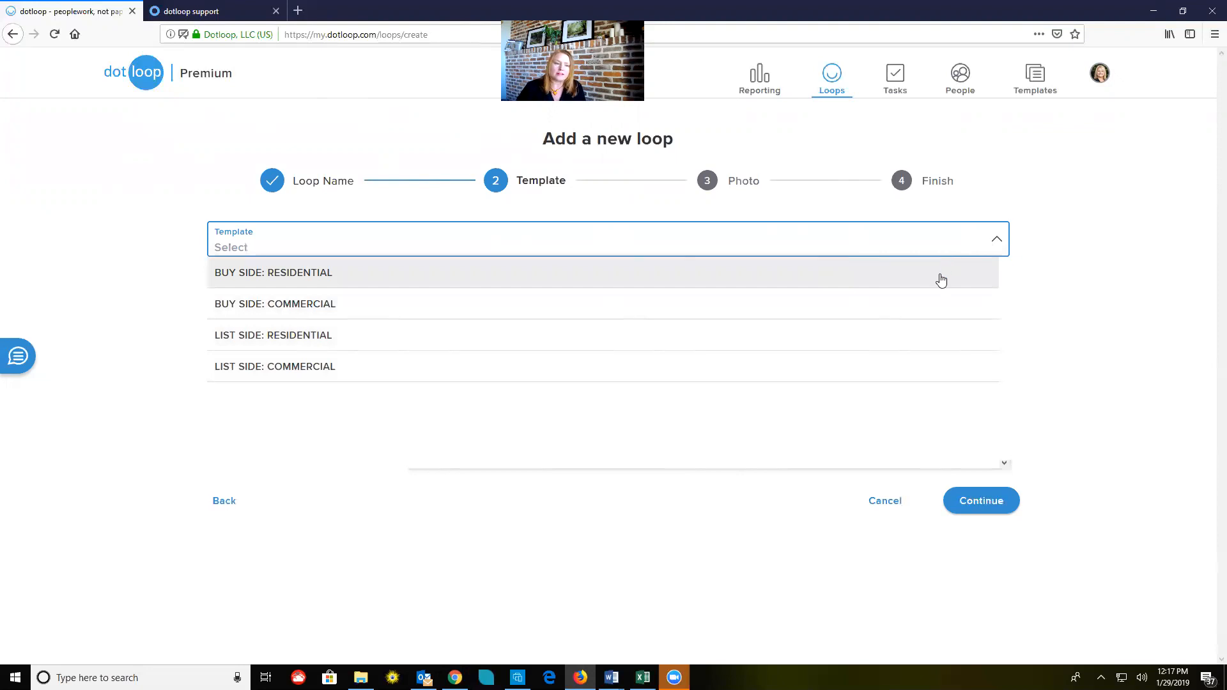
scroll(938, 282, down, 5)
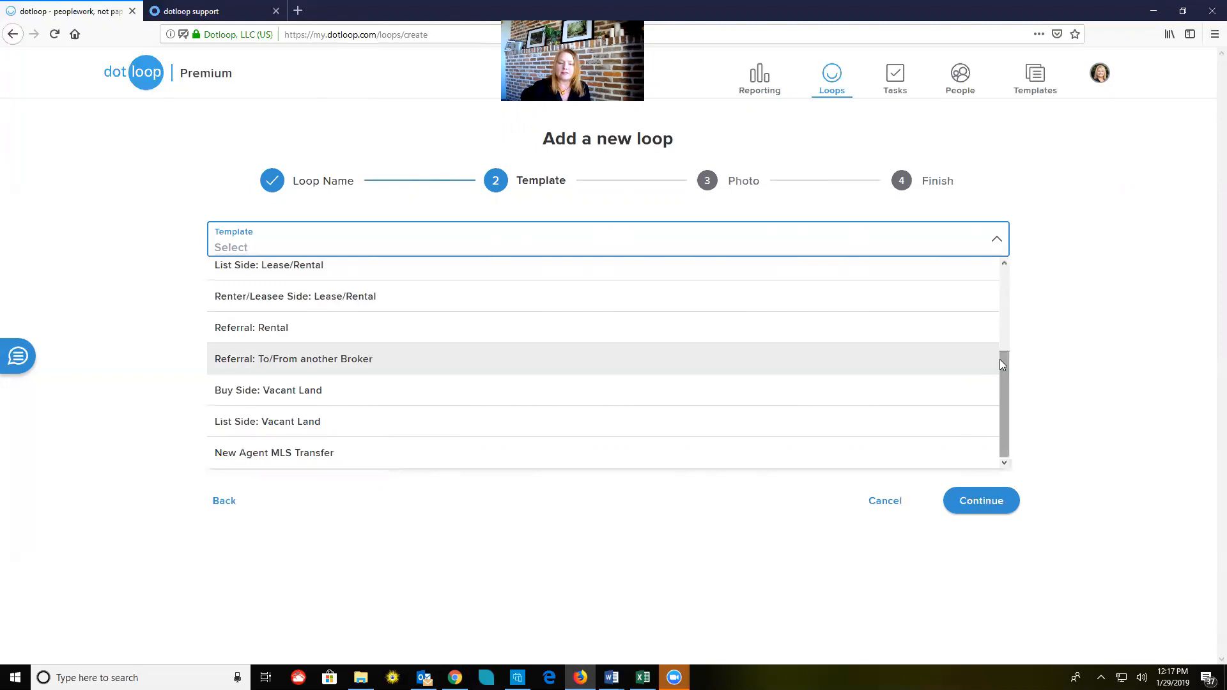
click(1013, 404)
click(996, 241)
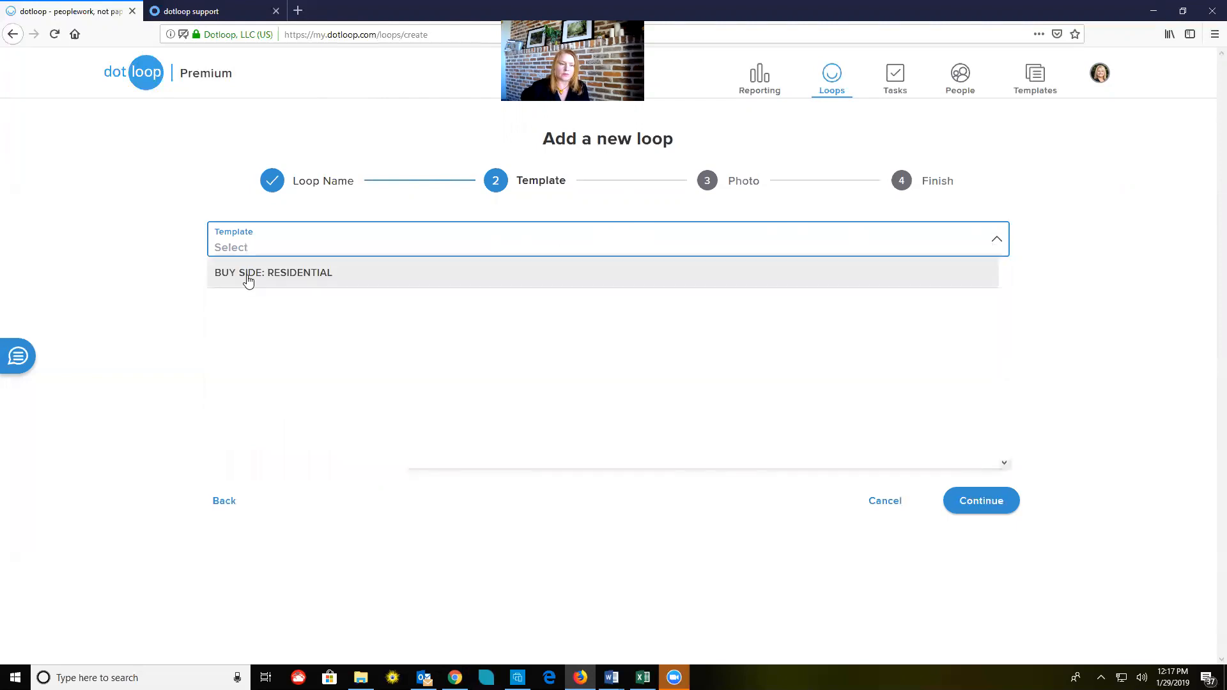
click(400, 275)
click(962, 503)
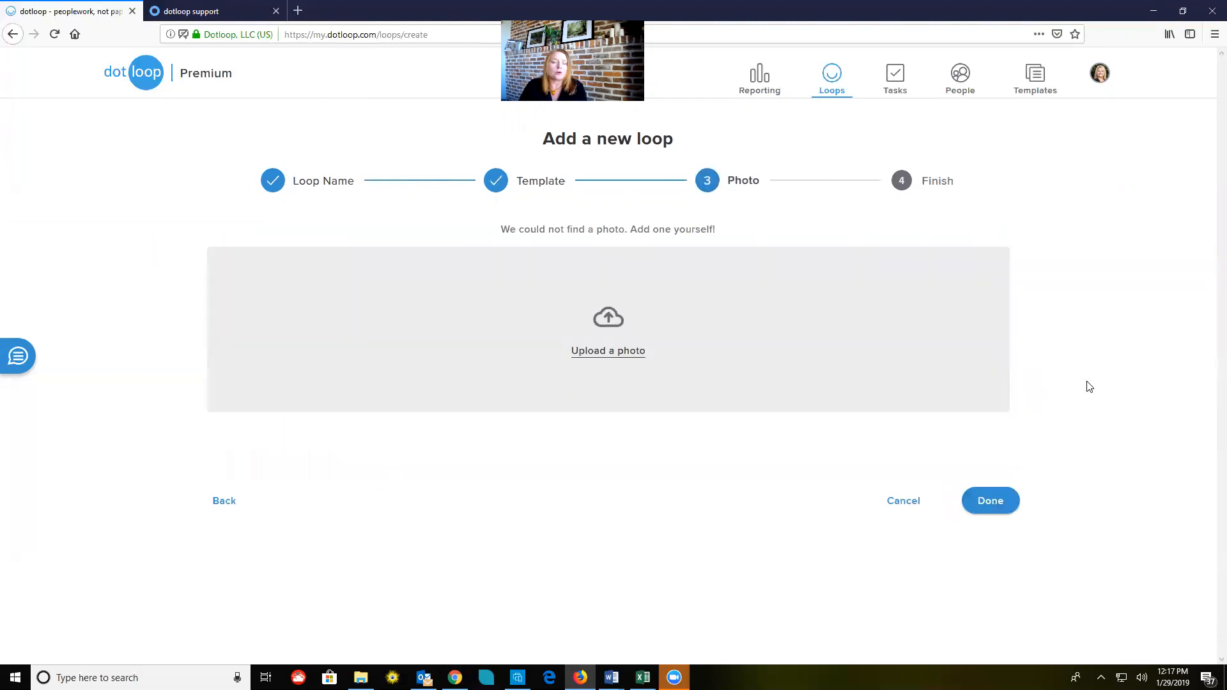
Skip the photo, set the loop status to Pre-Offer and enter a 200000.00 sale price
click(993, 503)
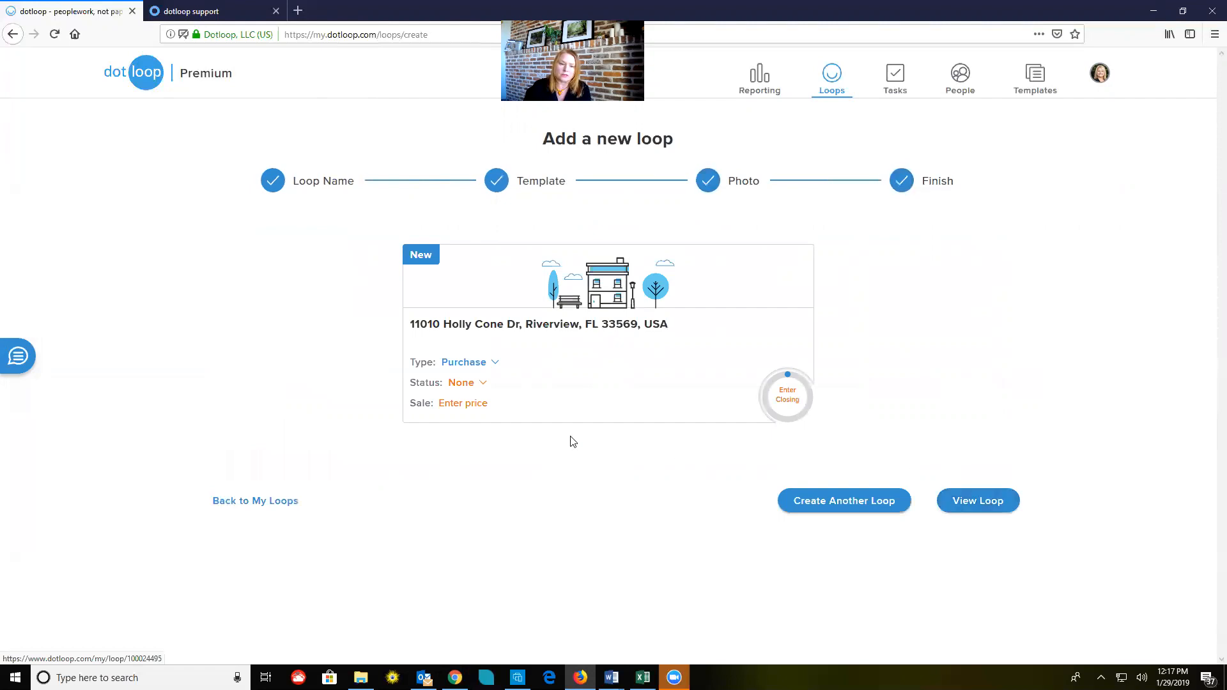
click(454, 386)
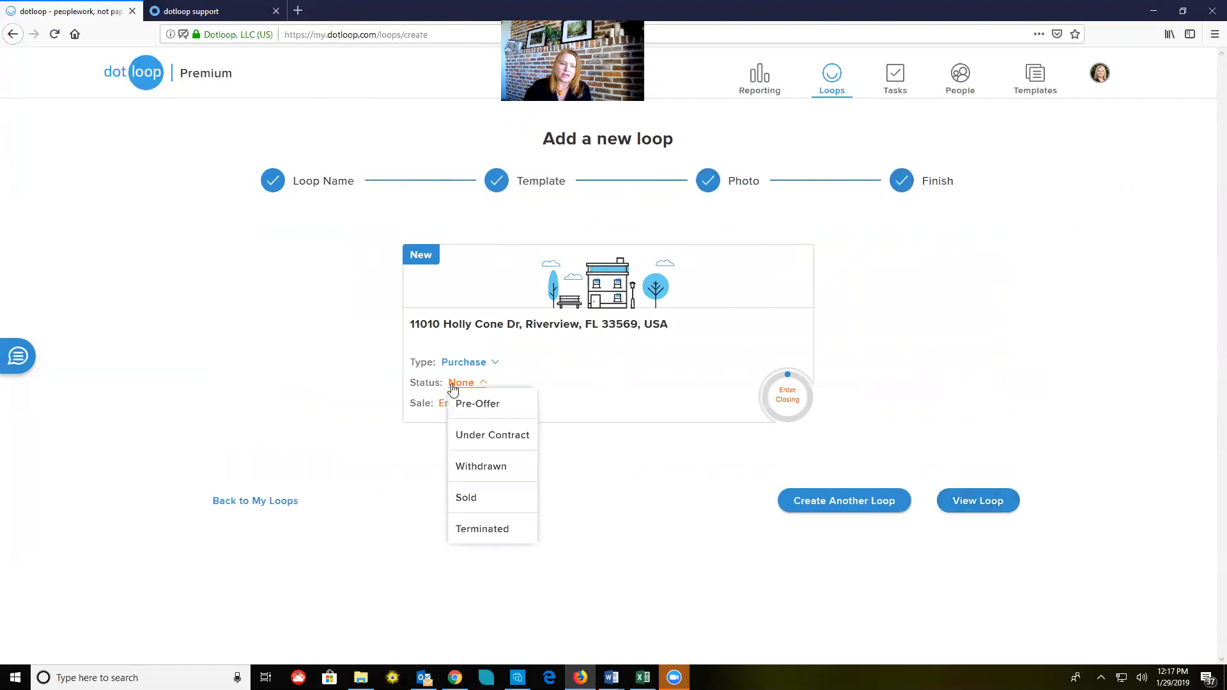
click(482, 414)
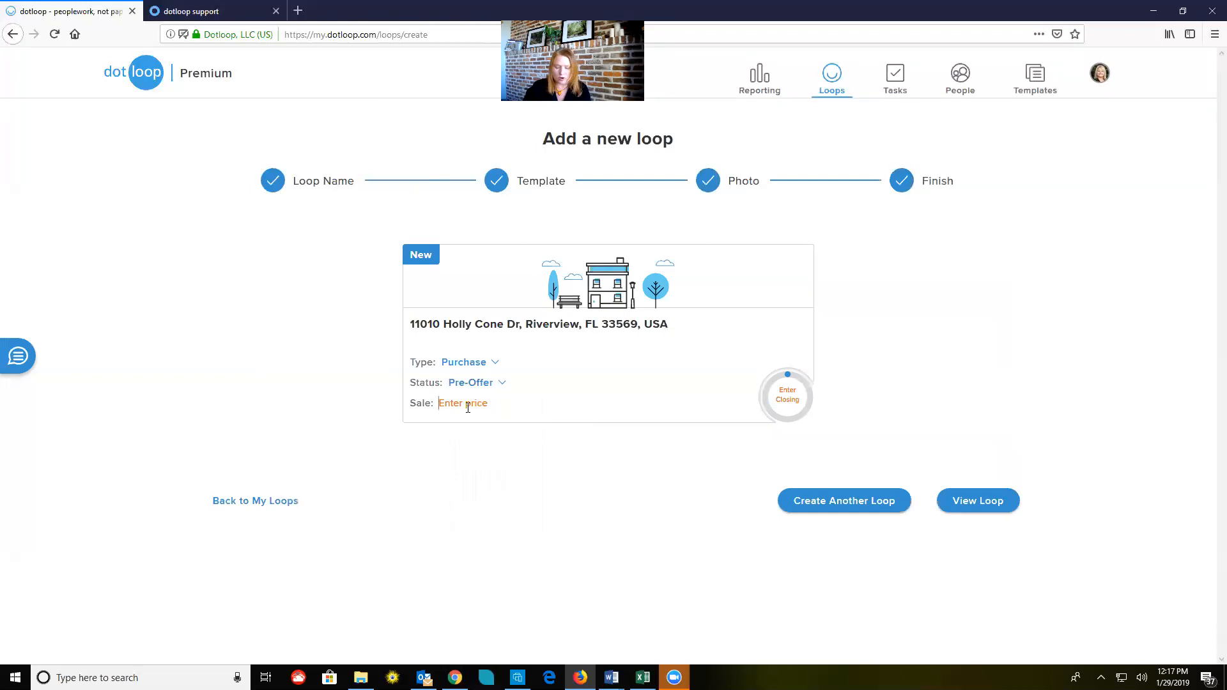
text(2000)
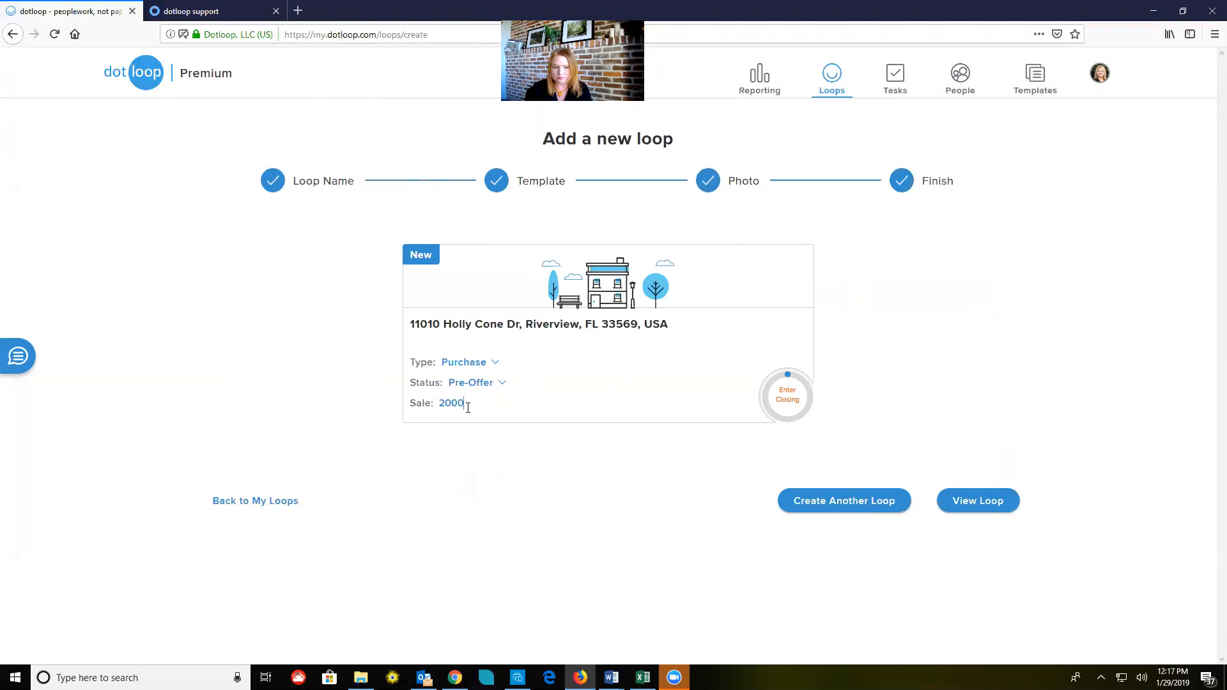
text(00.00)
Set the closing date to February 28, 2019 and view the new loop
click(787, 396)
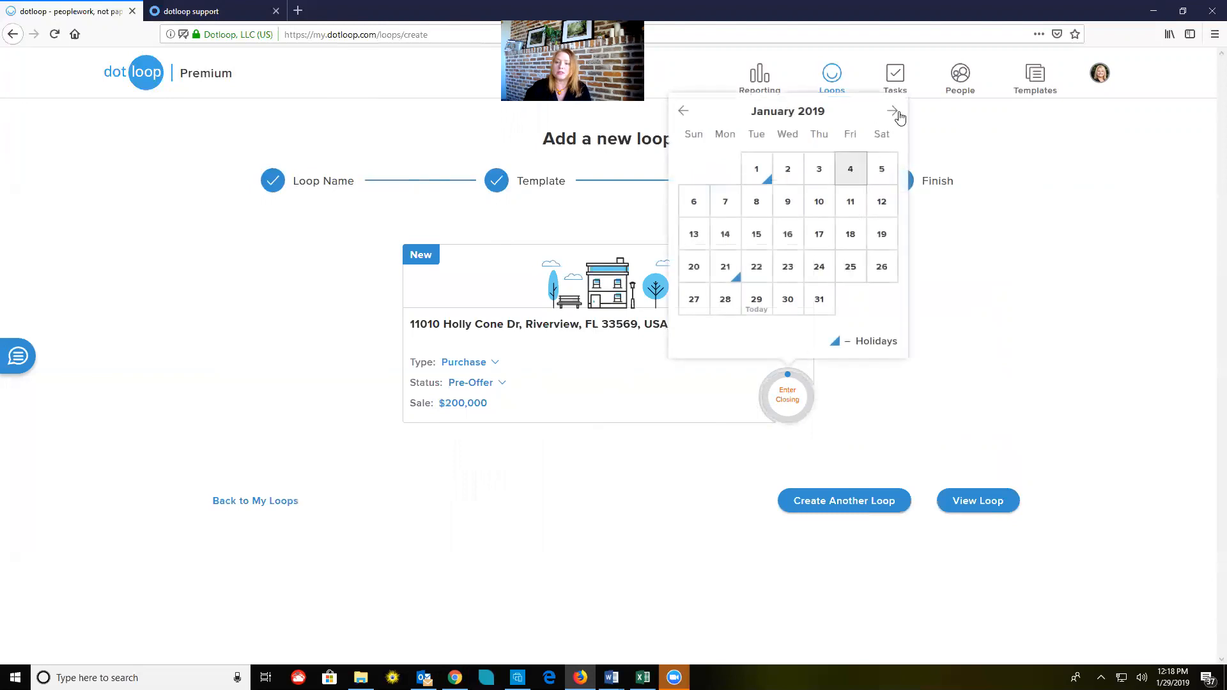
click(896, 113)
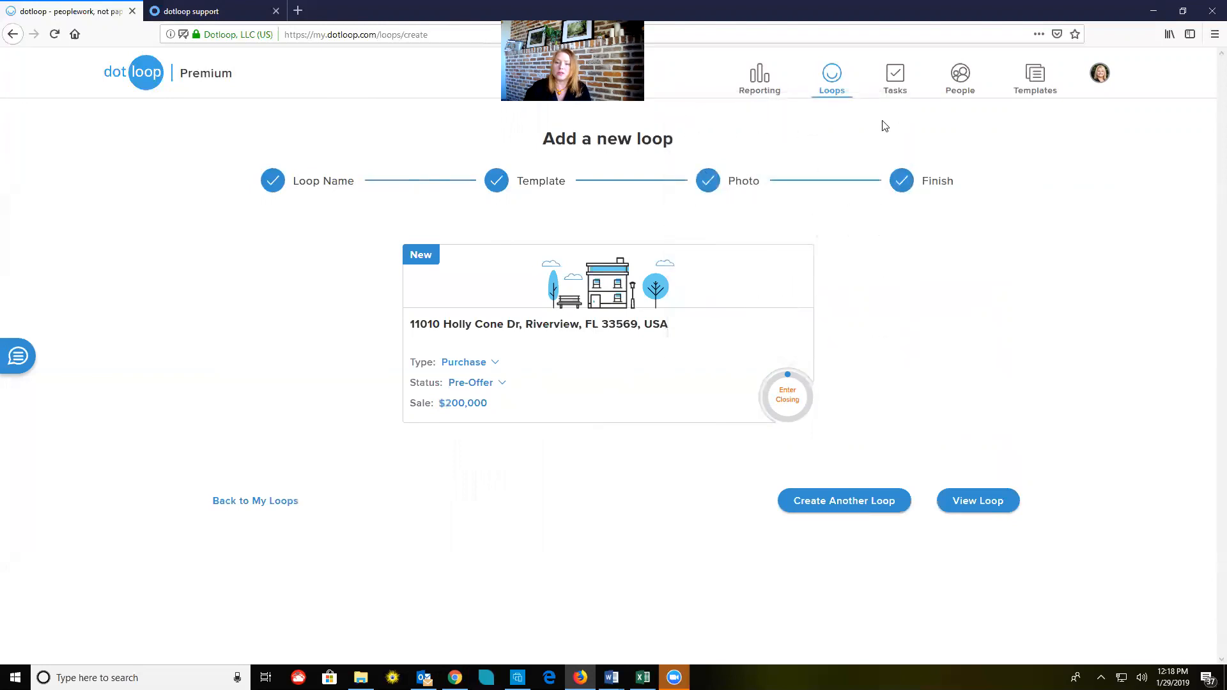
click(787, 396)
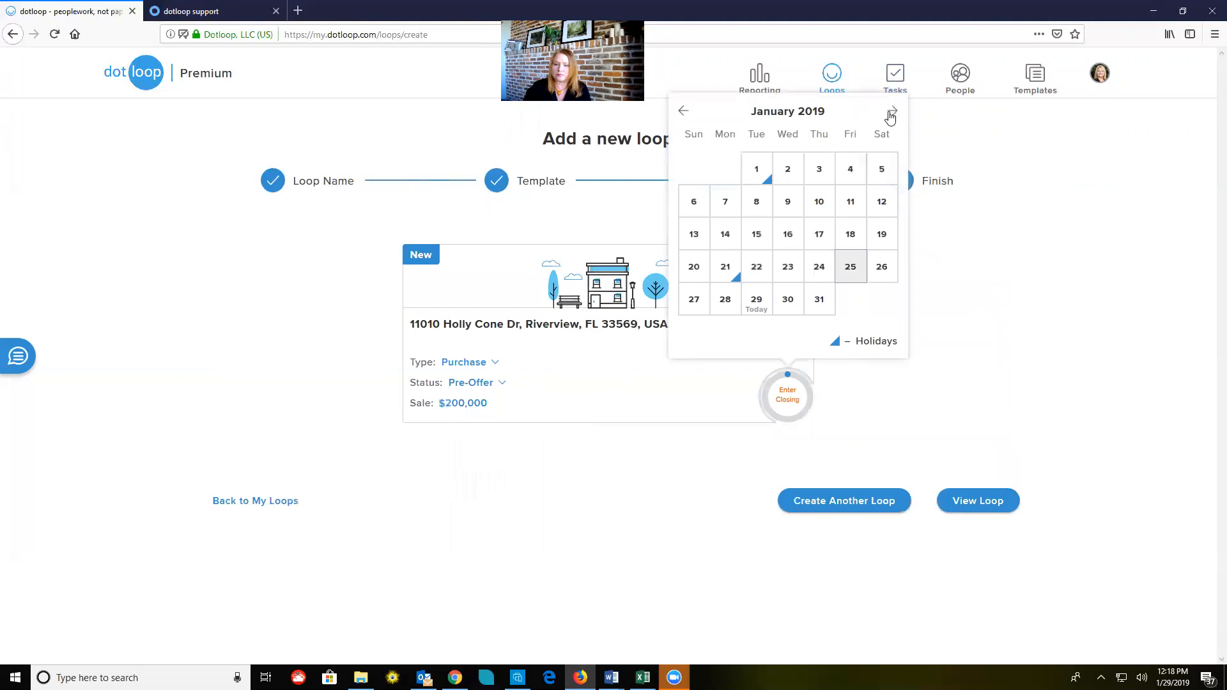
click(892, 111)
click(820, 299)
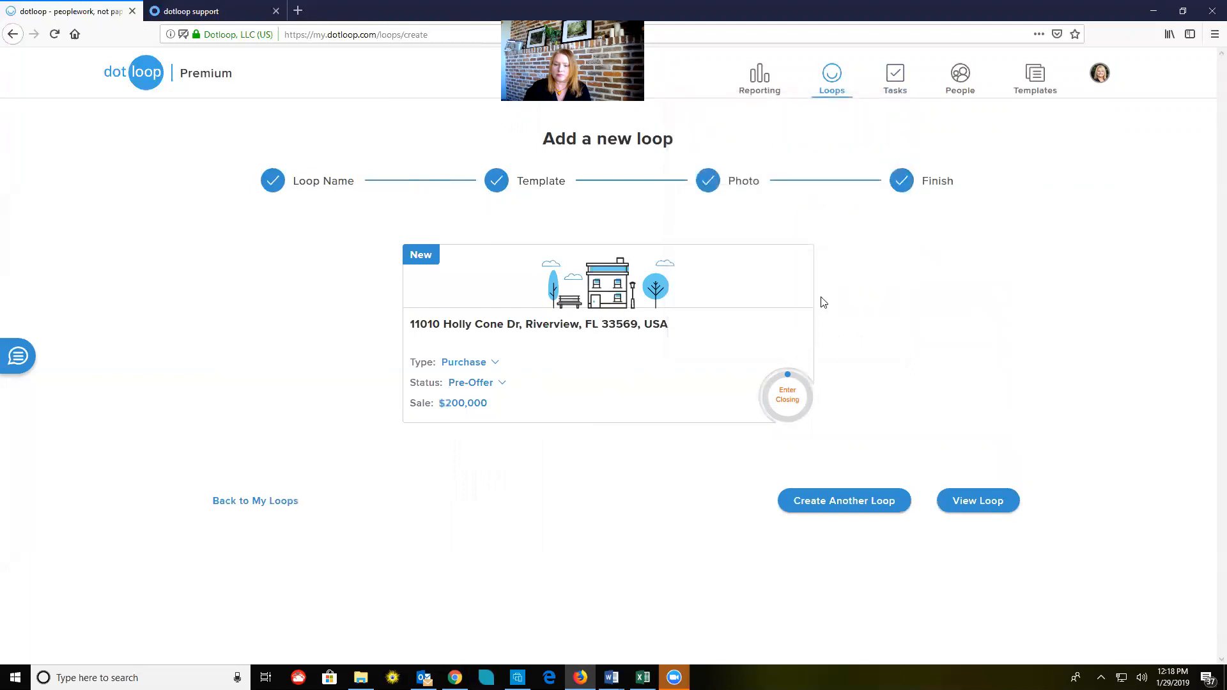
click(987, 500)
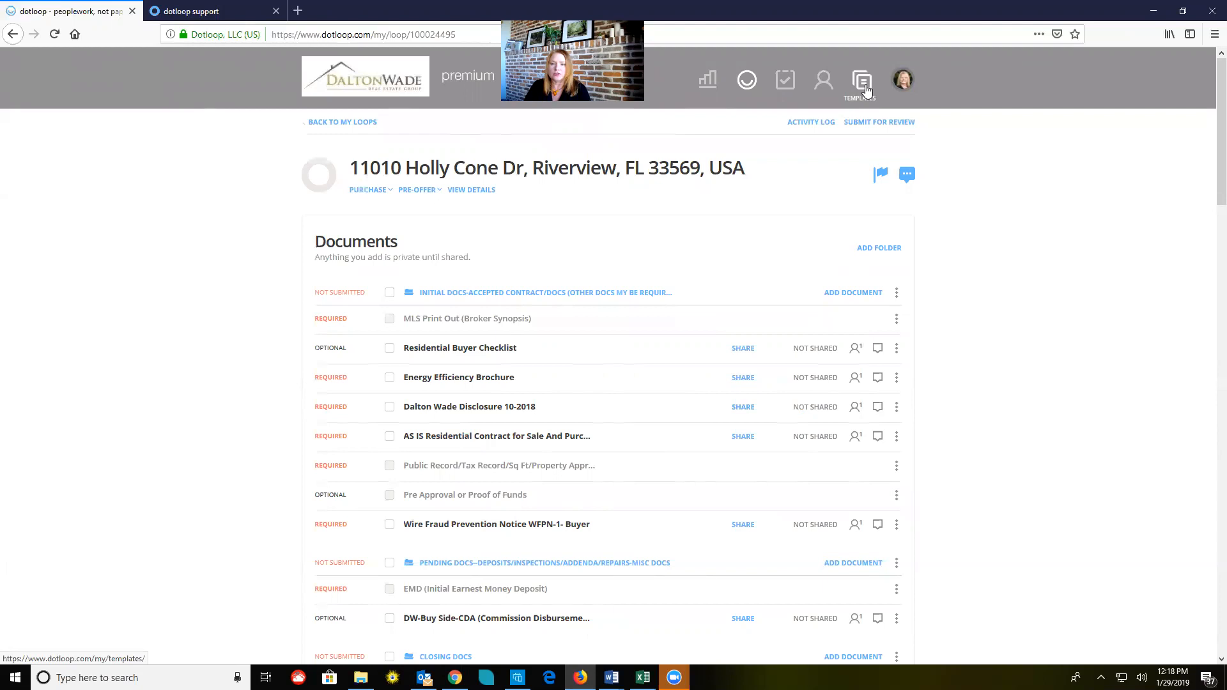
click(857, 295)
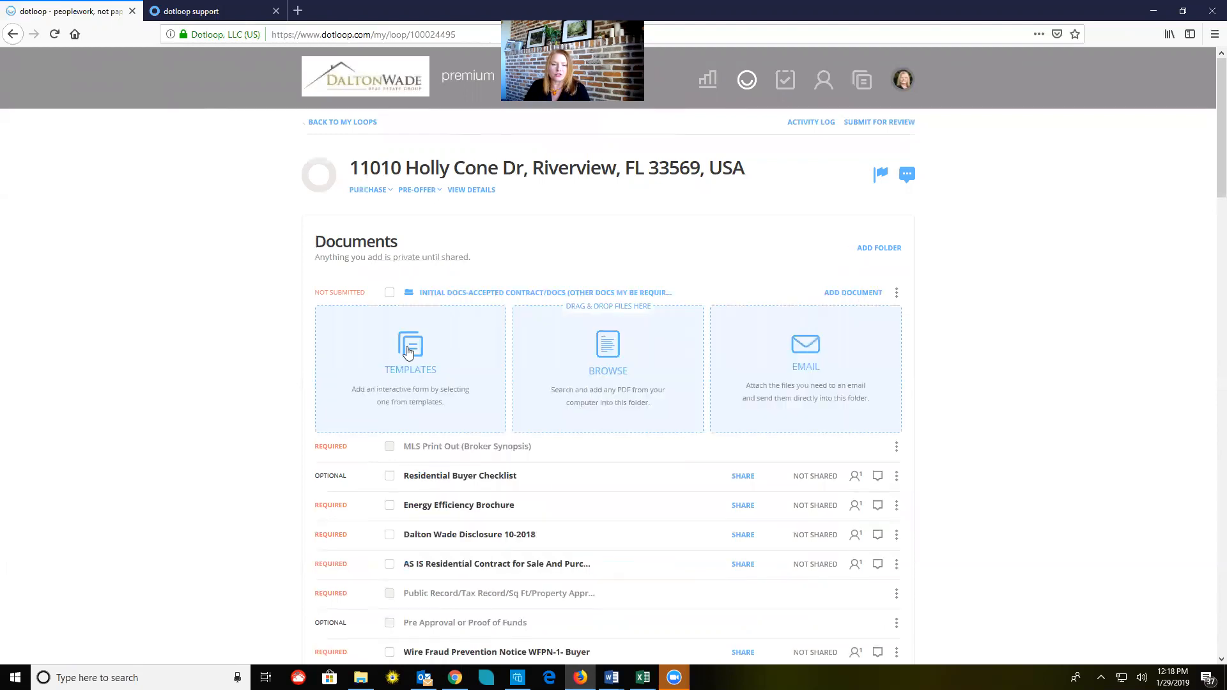
click(840, 294)
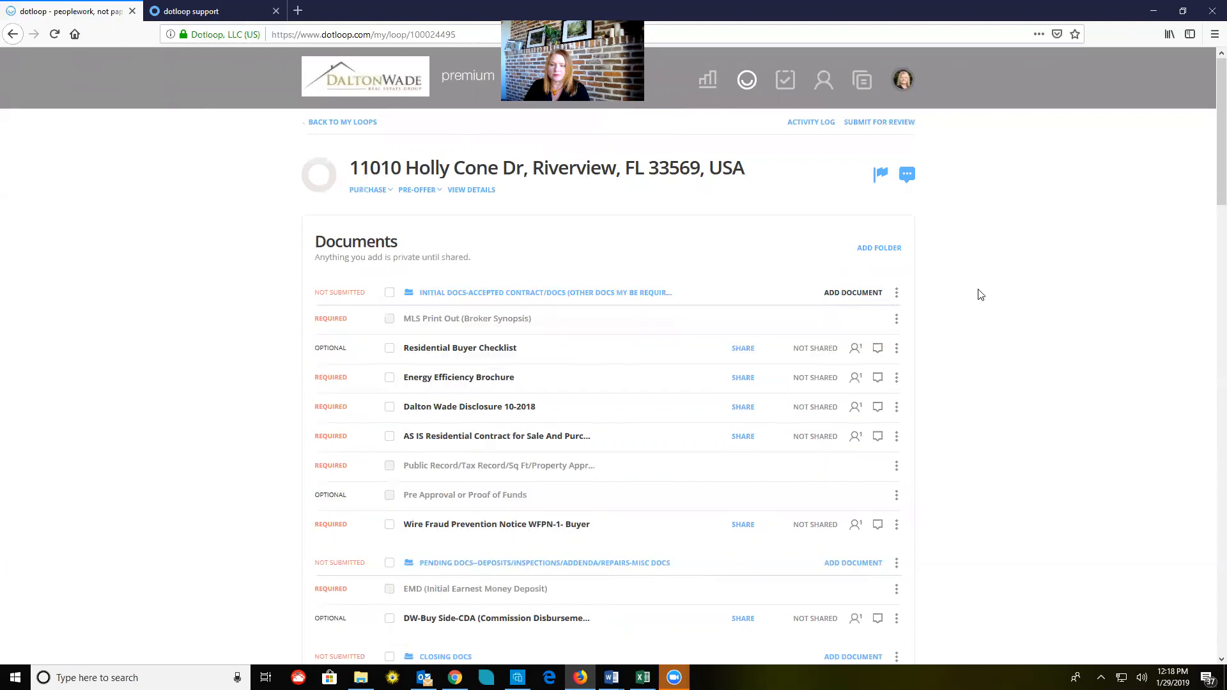
click(903, 81)
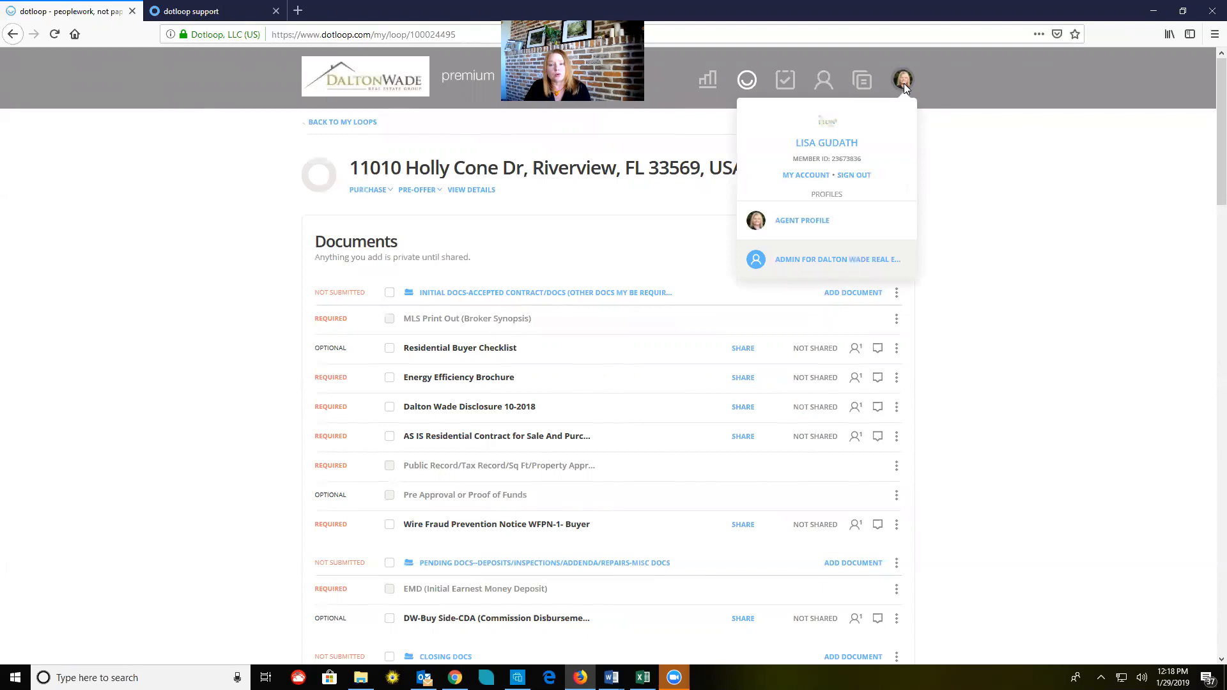
scroll(997, 181, down, 10)
scroll(1001, 198, down, 15)
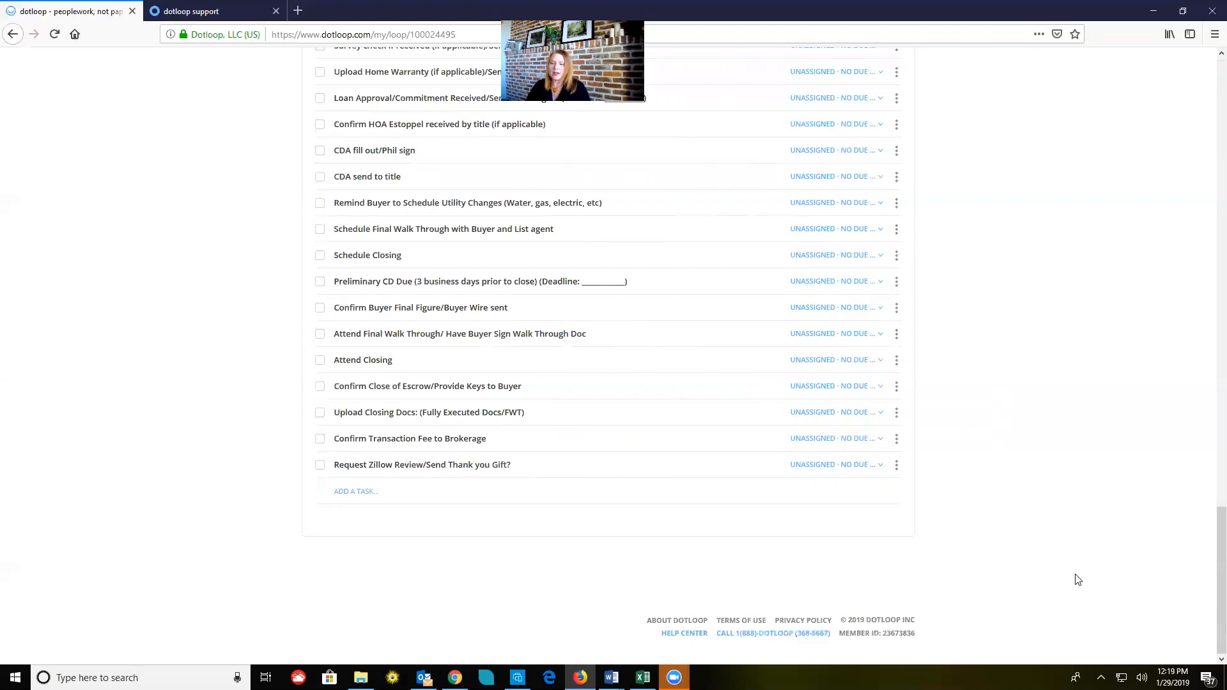
scroll(1210, 488, up, 20)
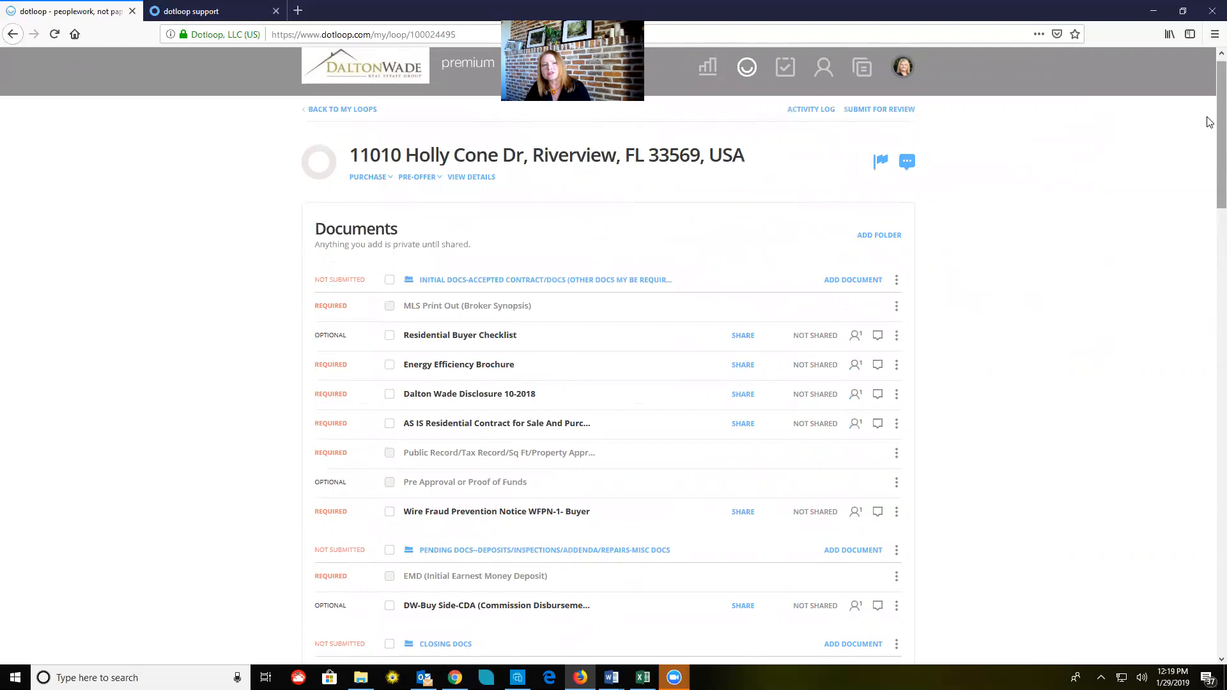
scroll(1208, 128, down, 2)
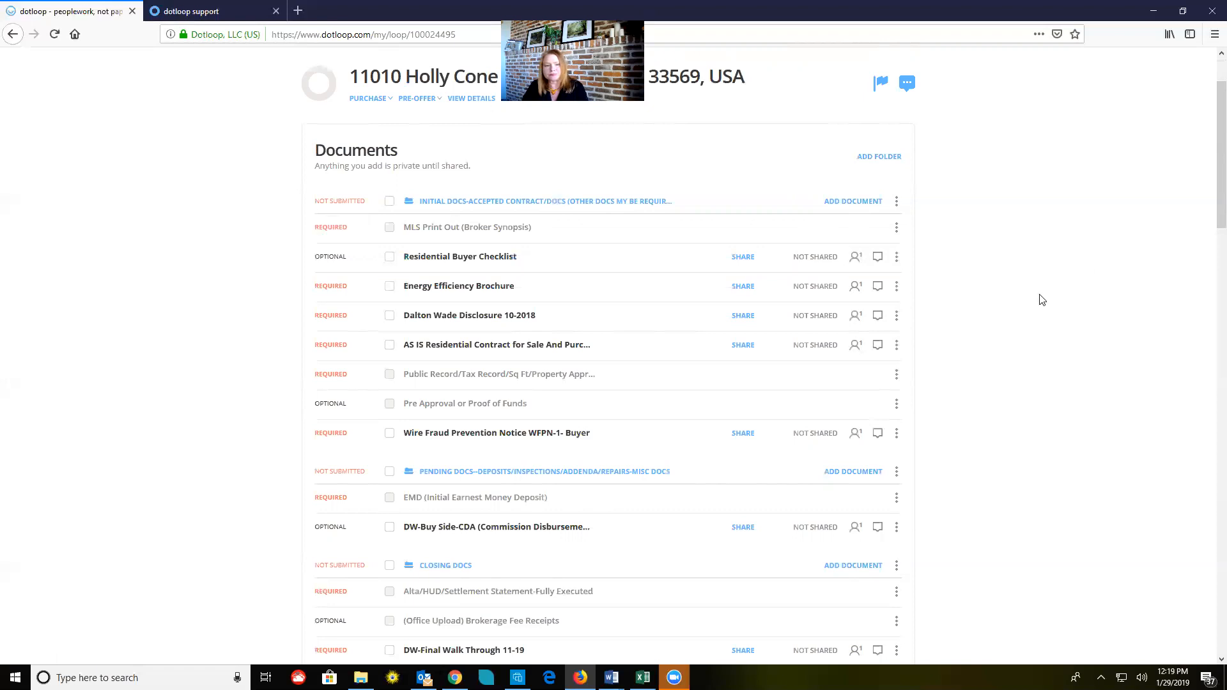
scroll(1042, 300, up, 3)
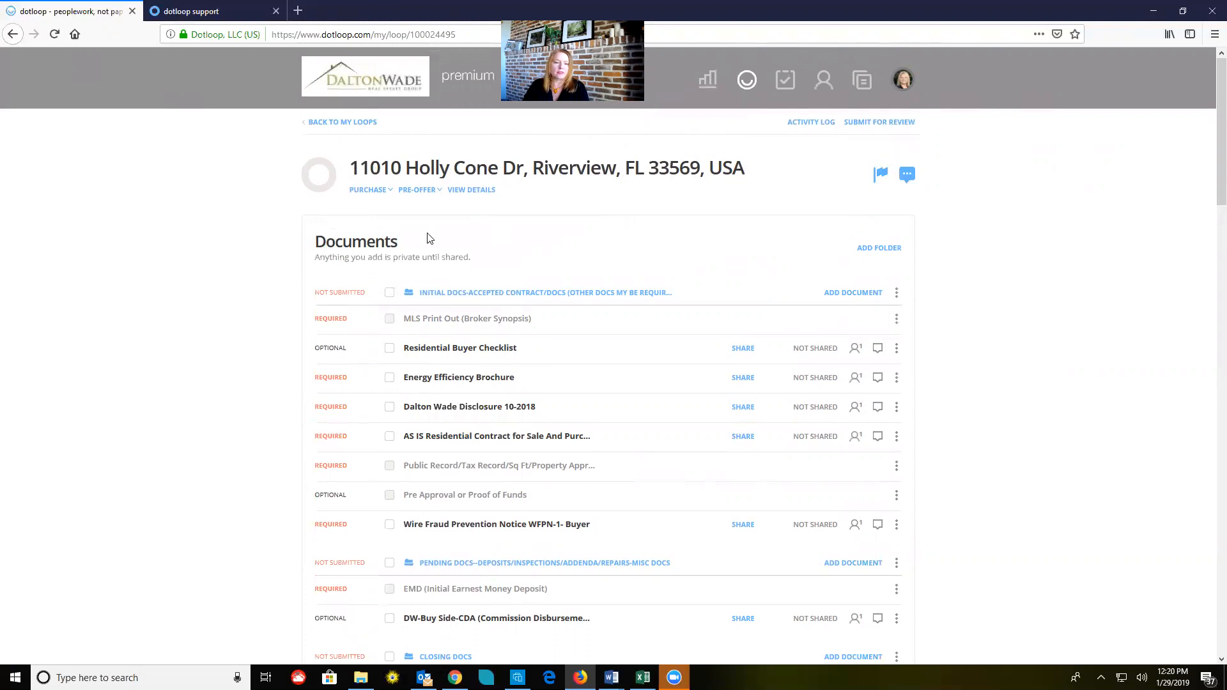
Change the loop status to Under Contract, open its full details, then return to the Matrix listing
click(415, 190)
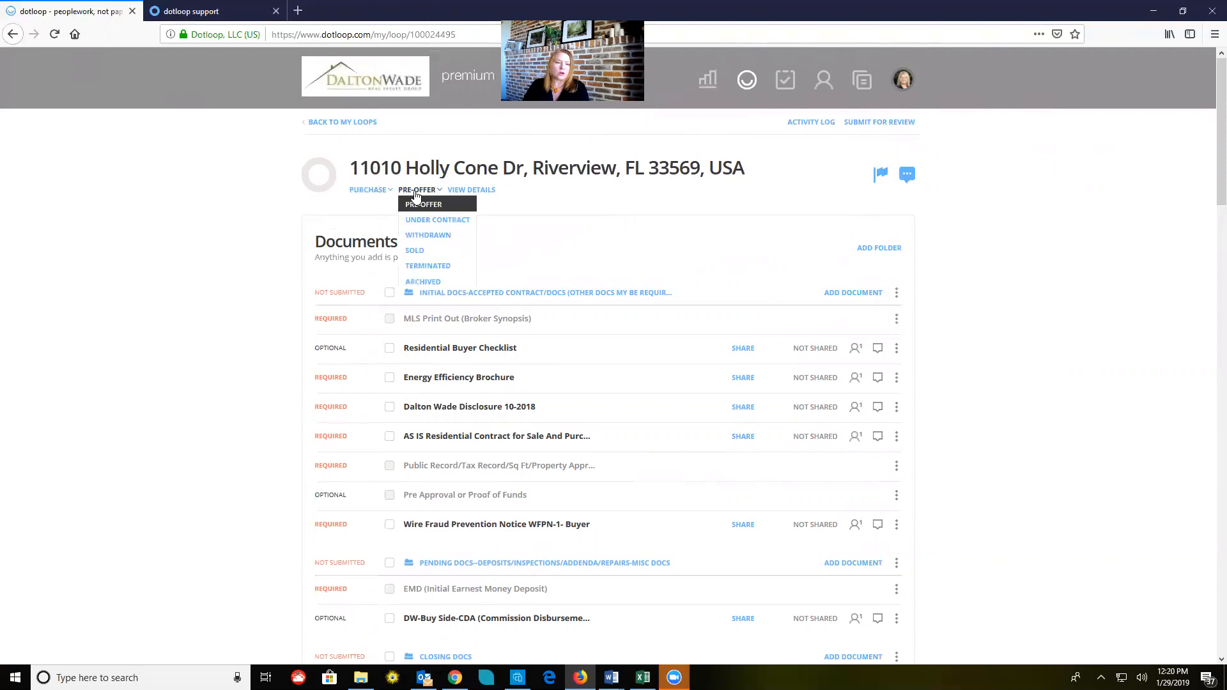
click(426, 223)
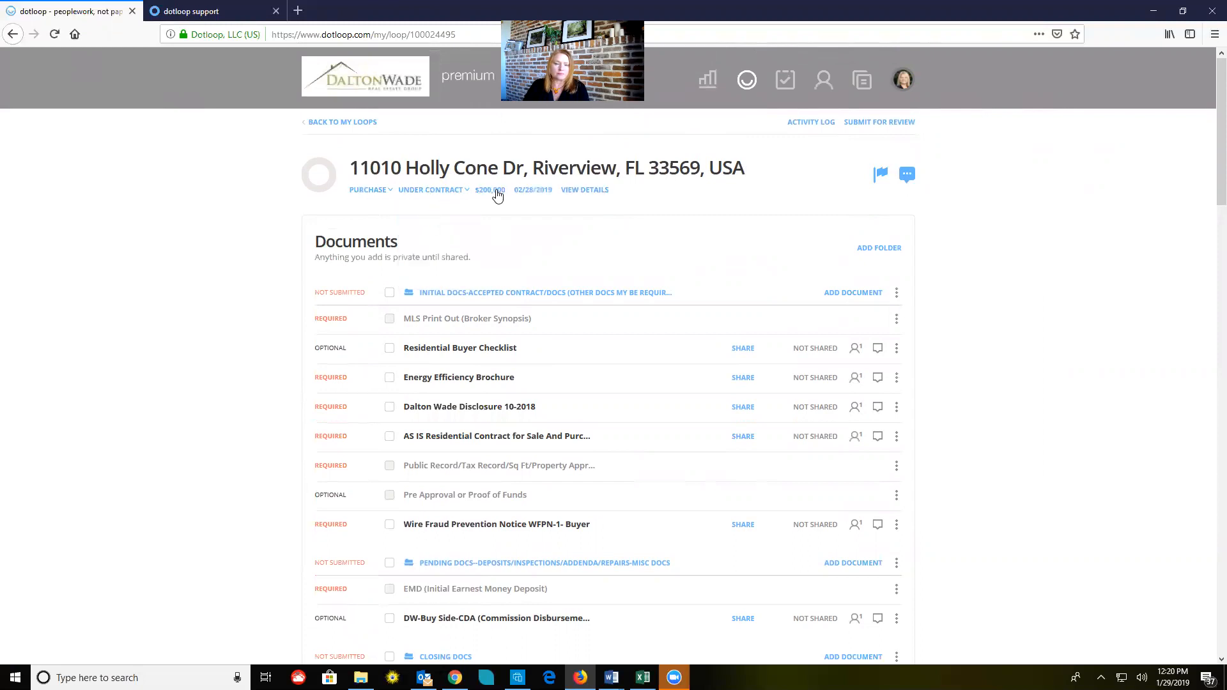
click(589, 195)
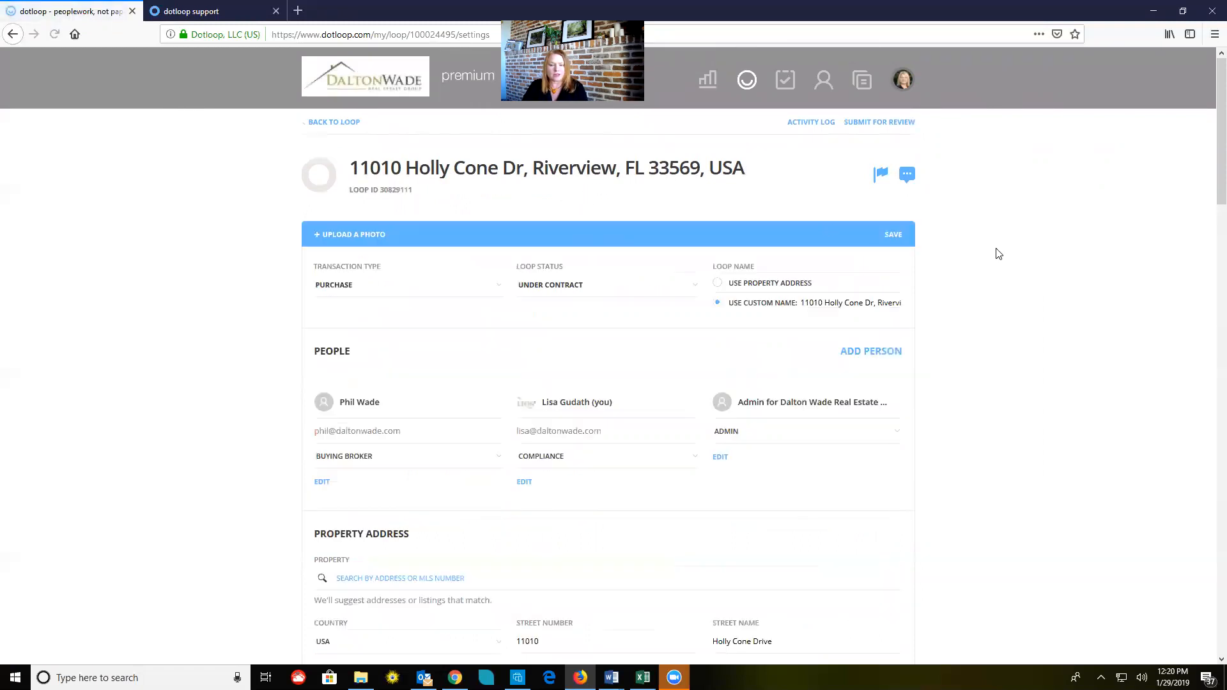
scroll(998, 252, down, 3)
scroll(997, 253, down, 3)
scroll(959, 218, up, 2)
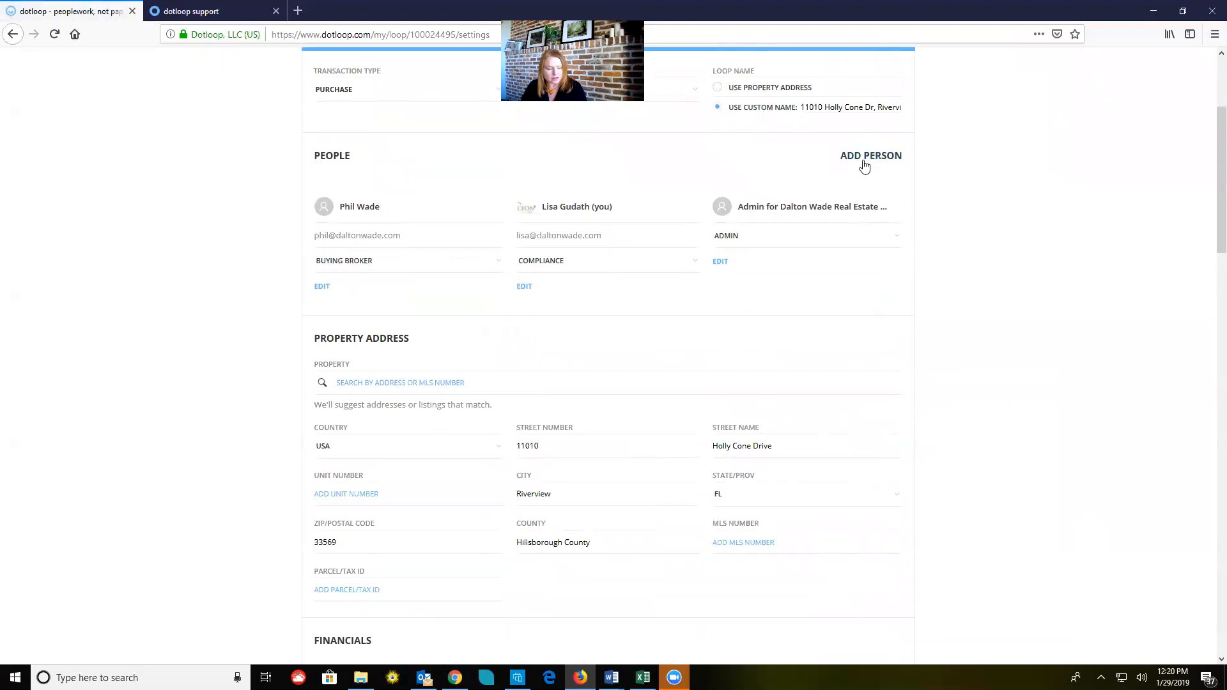
key(alt+Tab)
scroll(488, 335, down, 8)
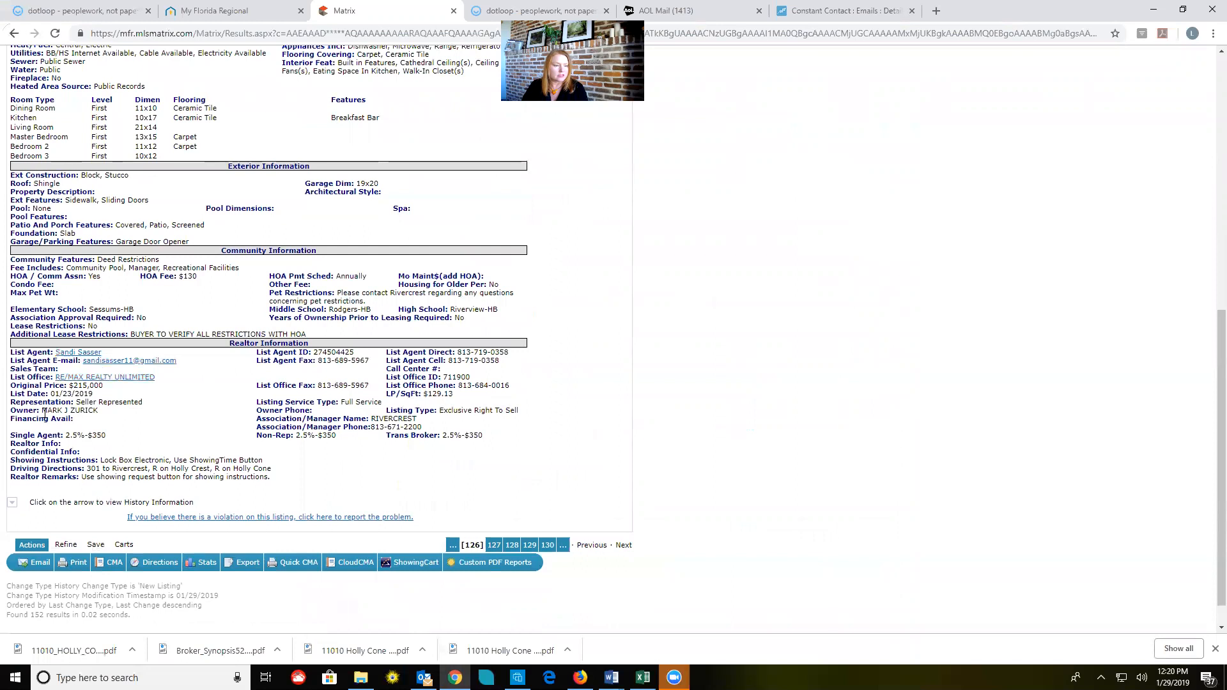
Select the legal description RIVERCREST PHASE 1B1 LOT 19 BLOCK 3 in Matrix and return to dotloop
drag(41, 411, 106, 413)
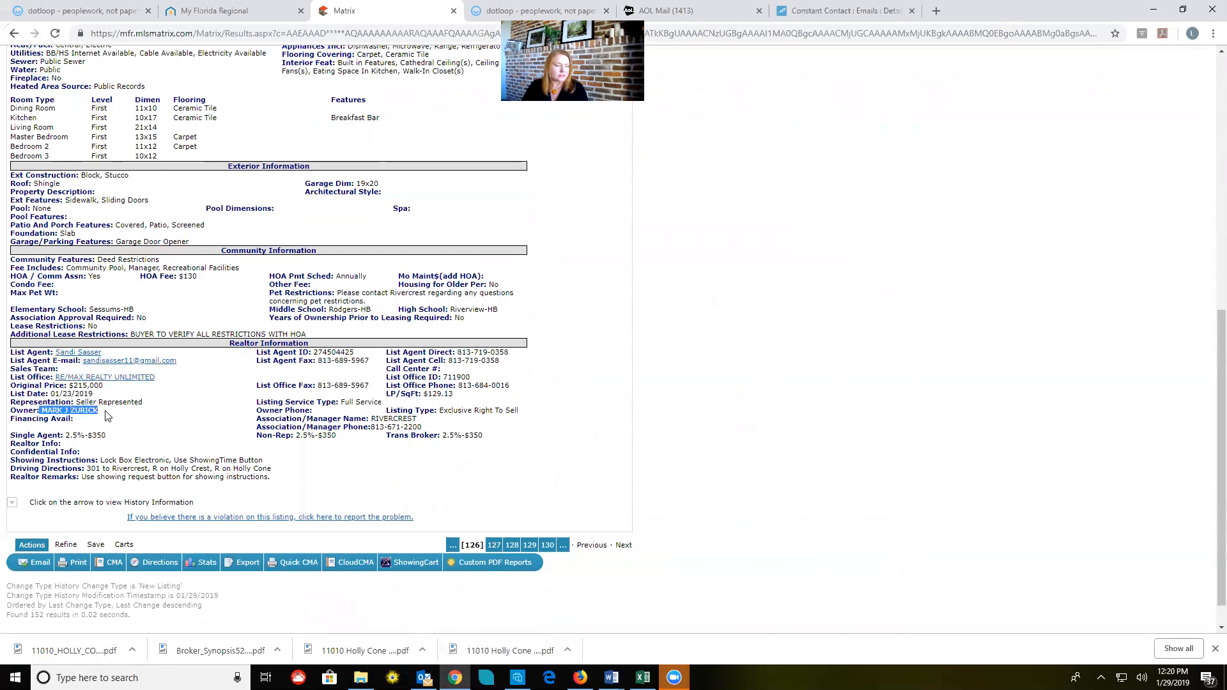
scroll(608, 345, up, 8)
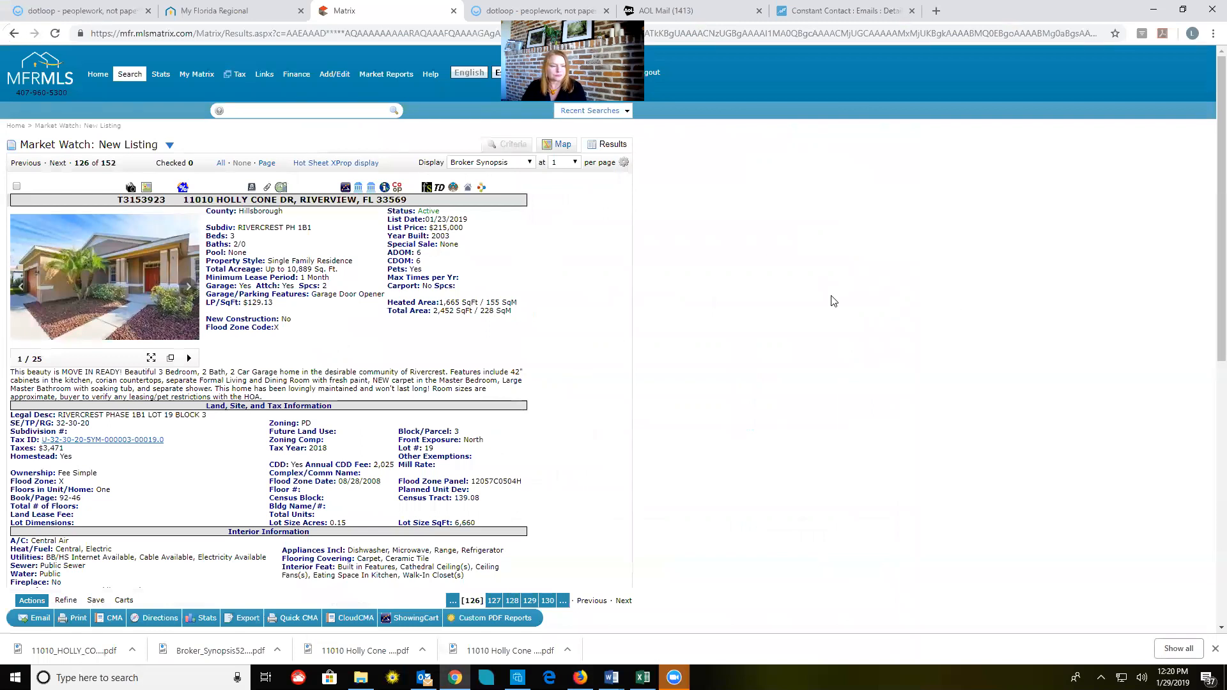
scroll(834, 301, down, 3)
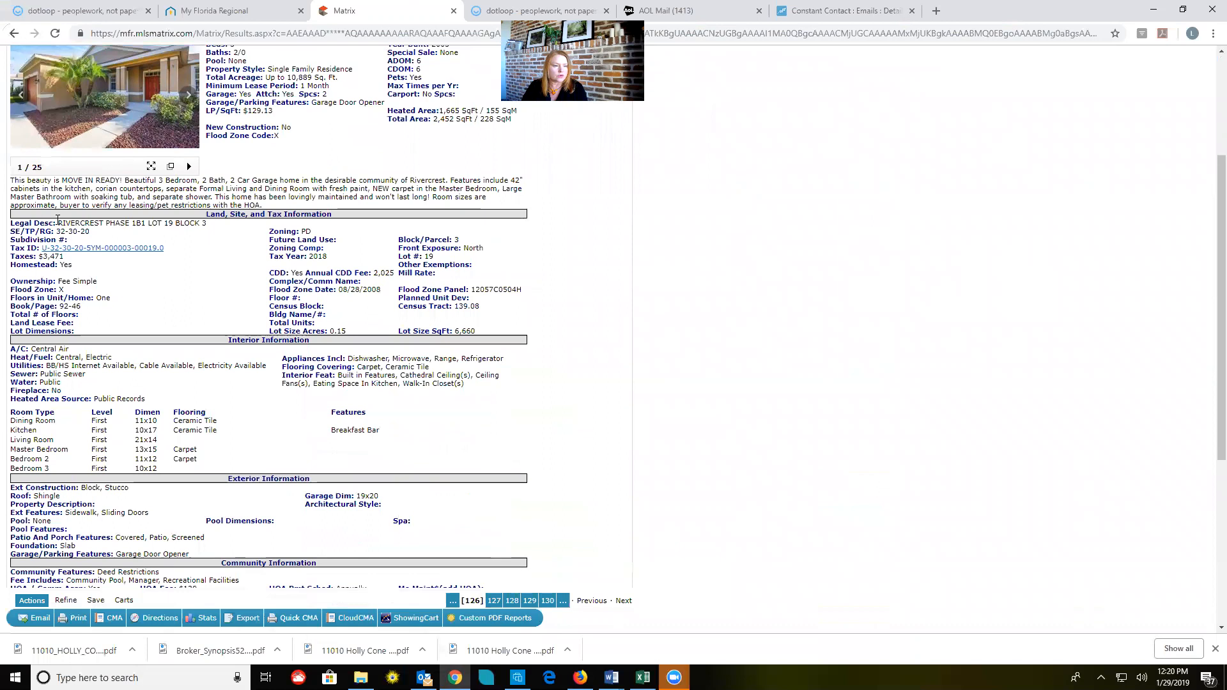
drag(57, 221, 207, 226)
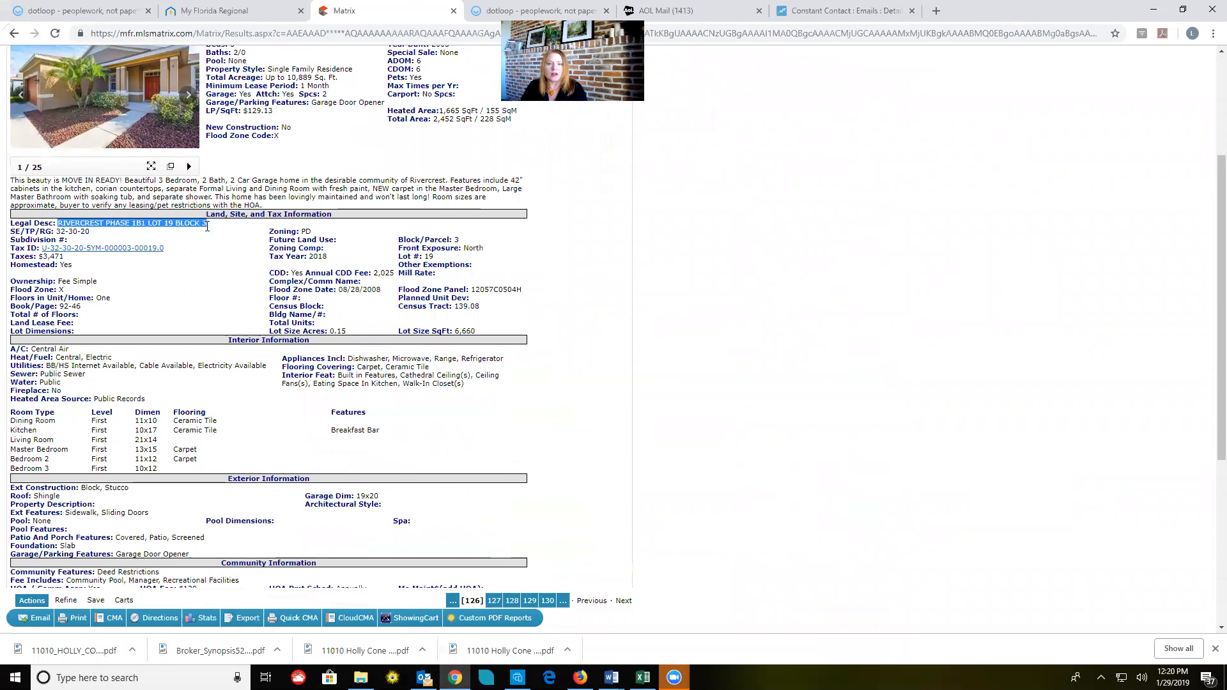
key(alt+Tab)
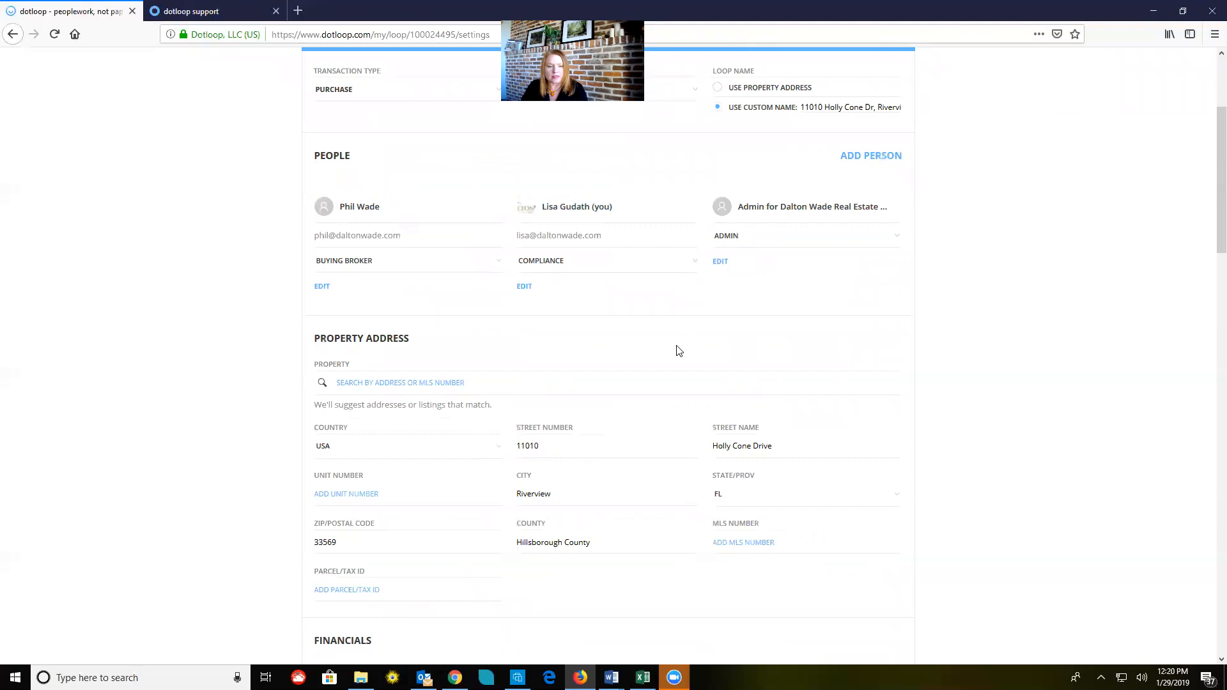
Paste the copied legal description into the loop's Legal Description field
scroll(679, 351, down, 18)
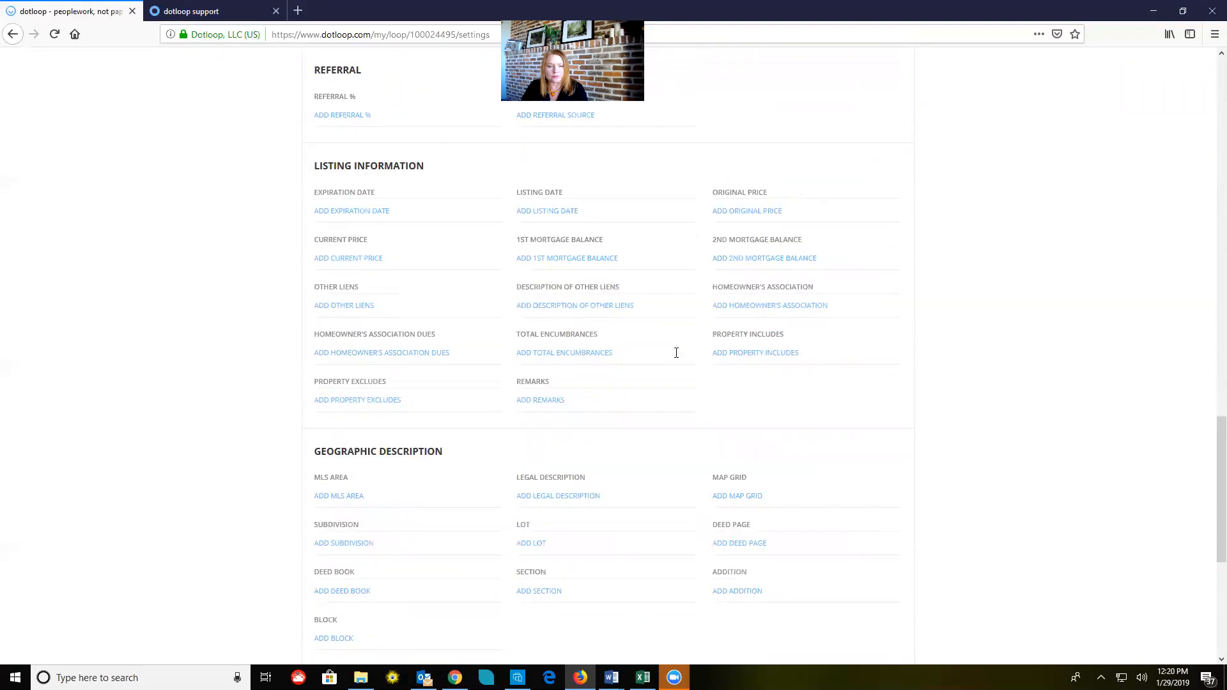
scroll(676, 353, down, 3)
click(538, 301)
text(SUBDIVISION PAGE 10 LOT 19 BLOCK 3)
scroll(538, 301, up, 15)
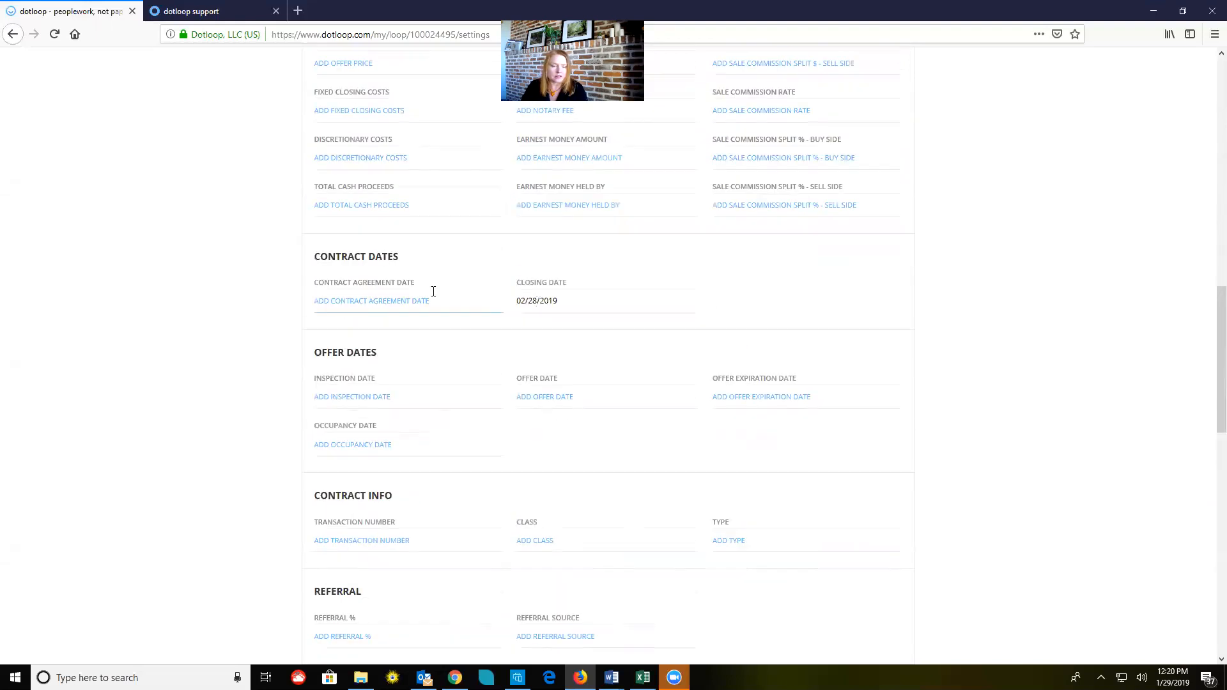
Copy the Matrix Tax ID and paste U-32-30-20-5YM-000003-00019.0 into Parcel/Tax ID
key(alt+Tab)
drag(164, 248, 40, 248)
key(ctrl+c)
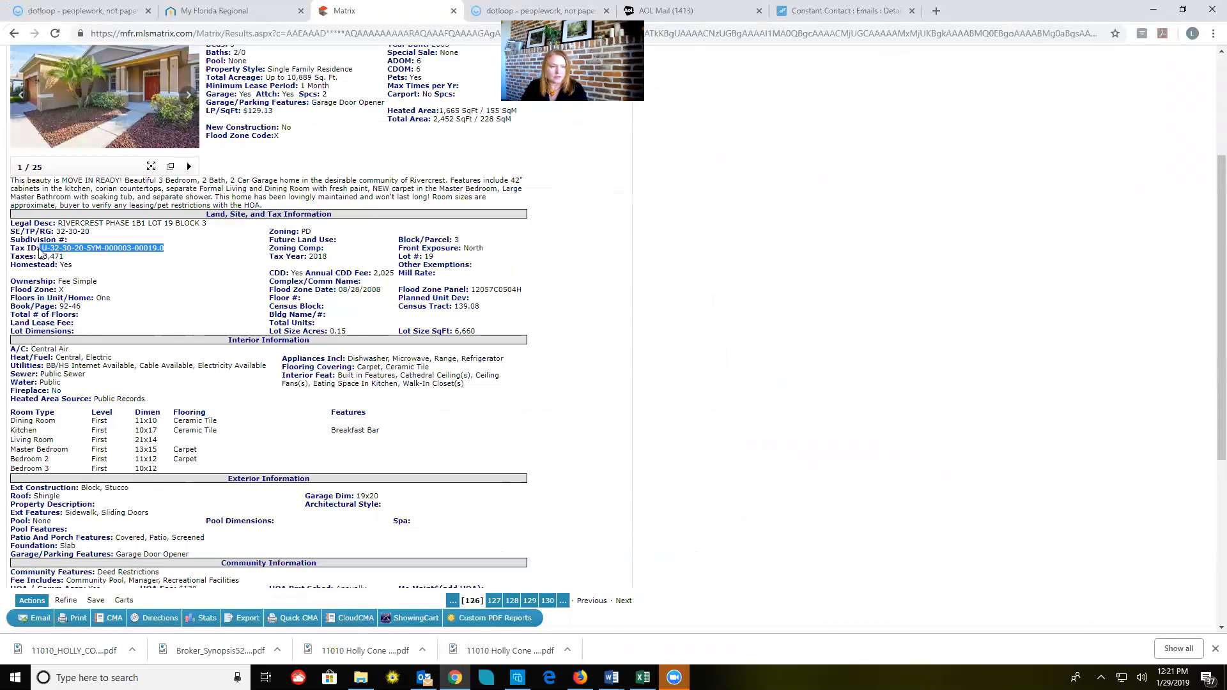
key(alt+Tab)
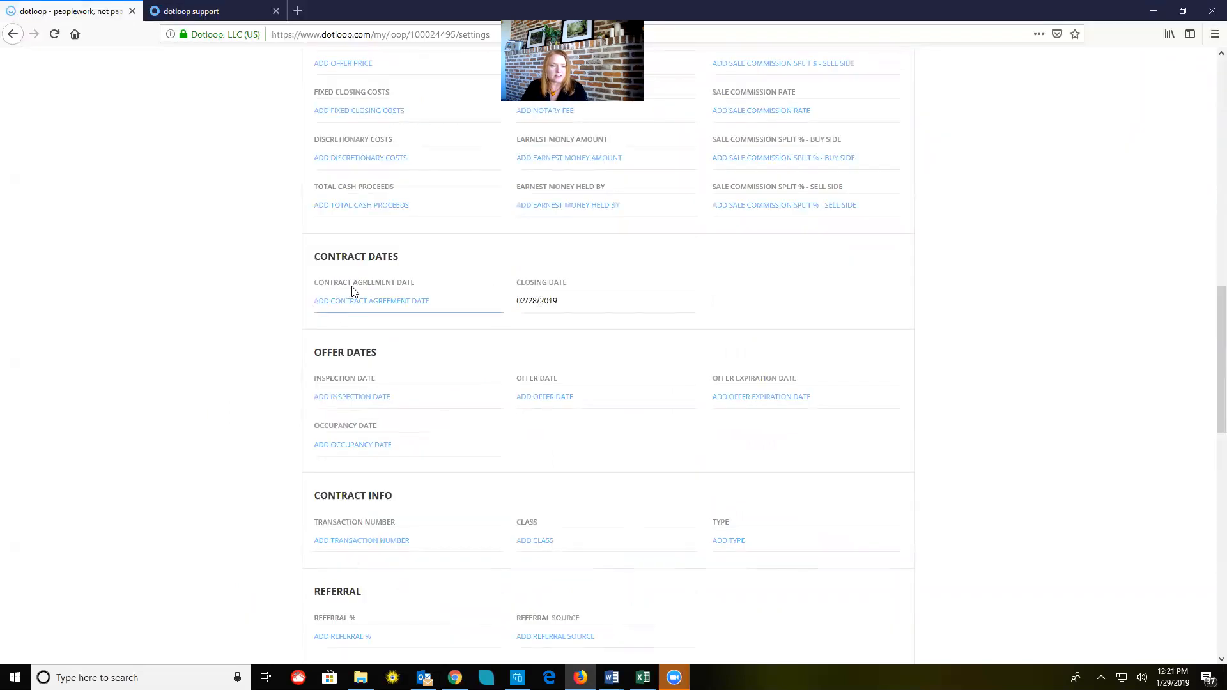
scroll(352, 291, up, 5)
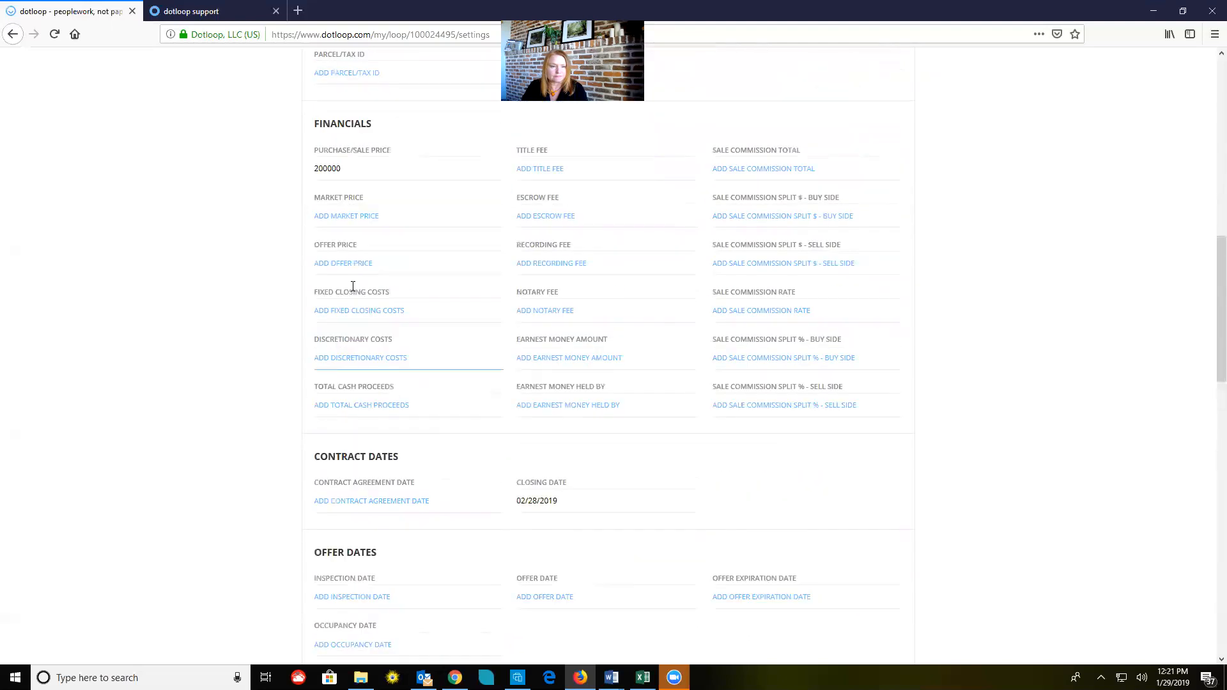
scroll(345, 288, down, 3)
scroll(316, 275, up, 3)
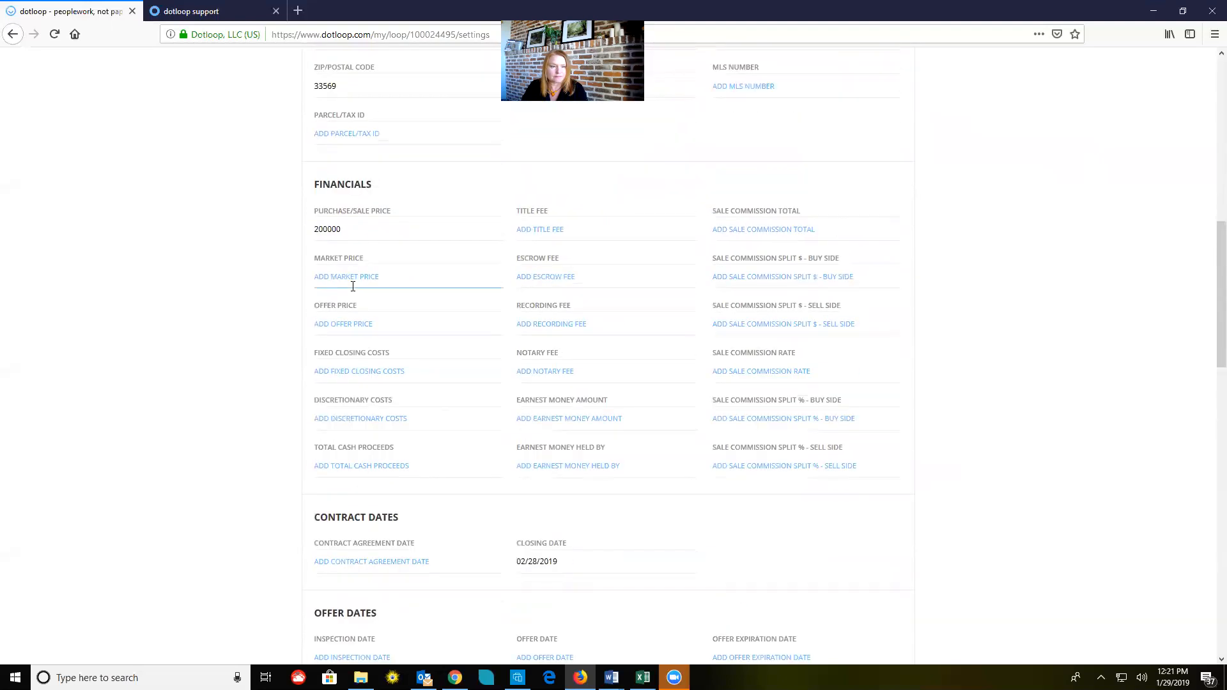
click(342, 134)
key(ctrl+v)
scroll(1027, 373, up, 4)
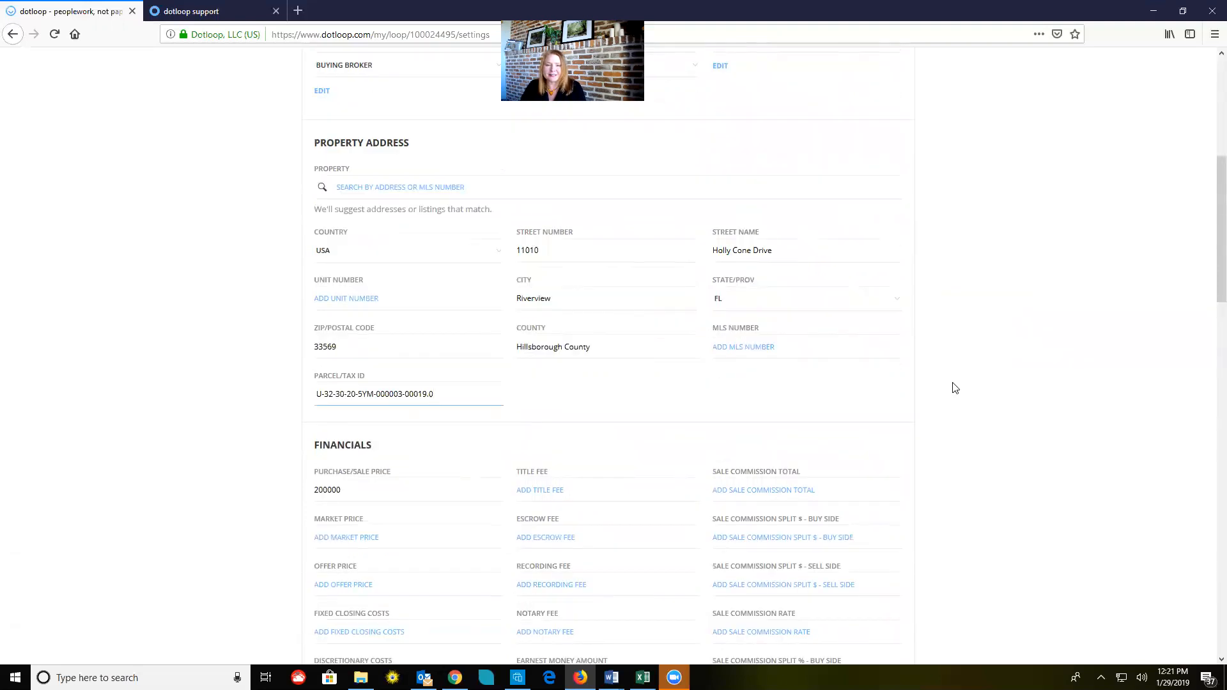
Save the details, use the property address as the loop name, save again and return to the loop
scroll(955, 388, up, 7)
scroll(442, 248, down, 3)
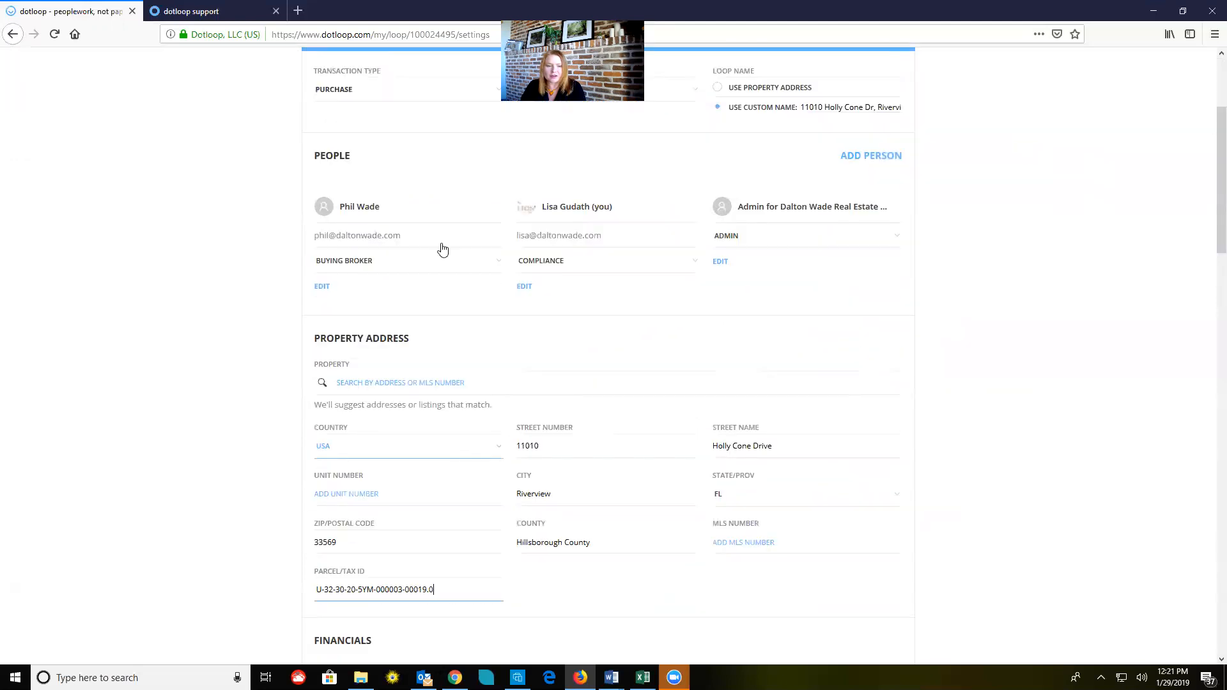
scroll(994, 296, up, 3)
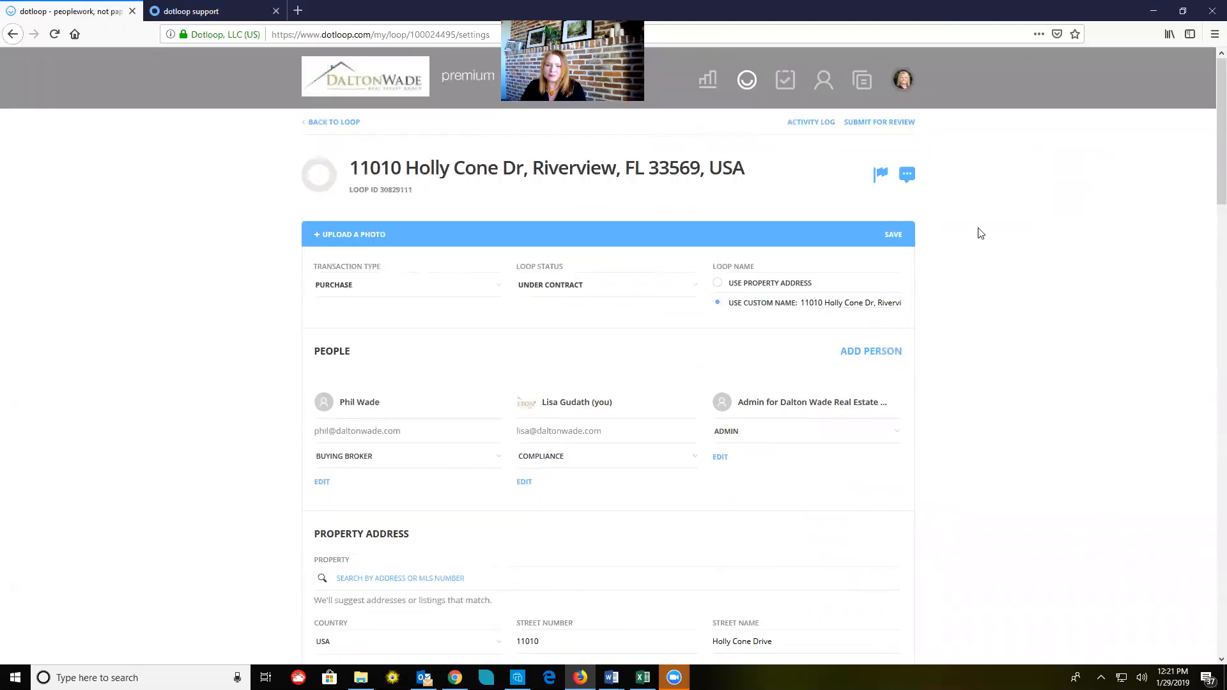
click(892, 234)
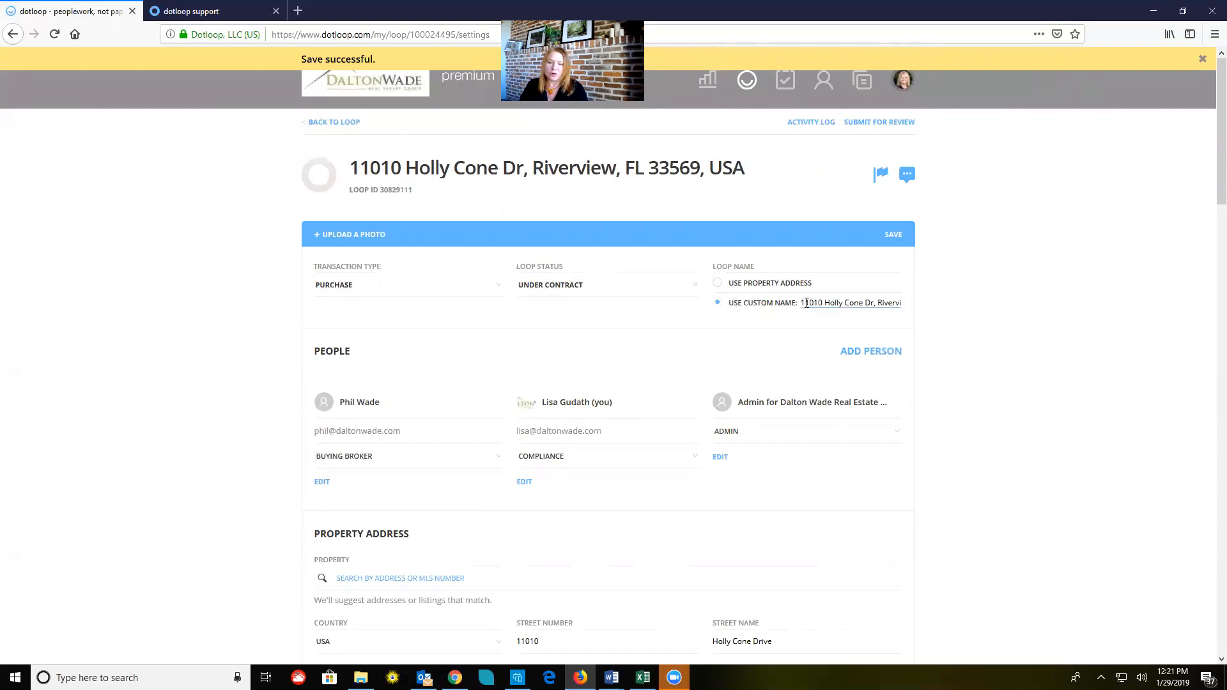
click(717, 282)
click(889, 236)
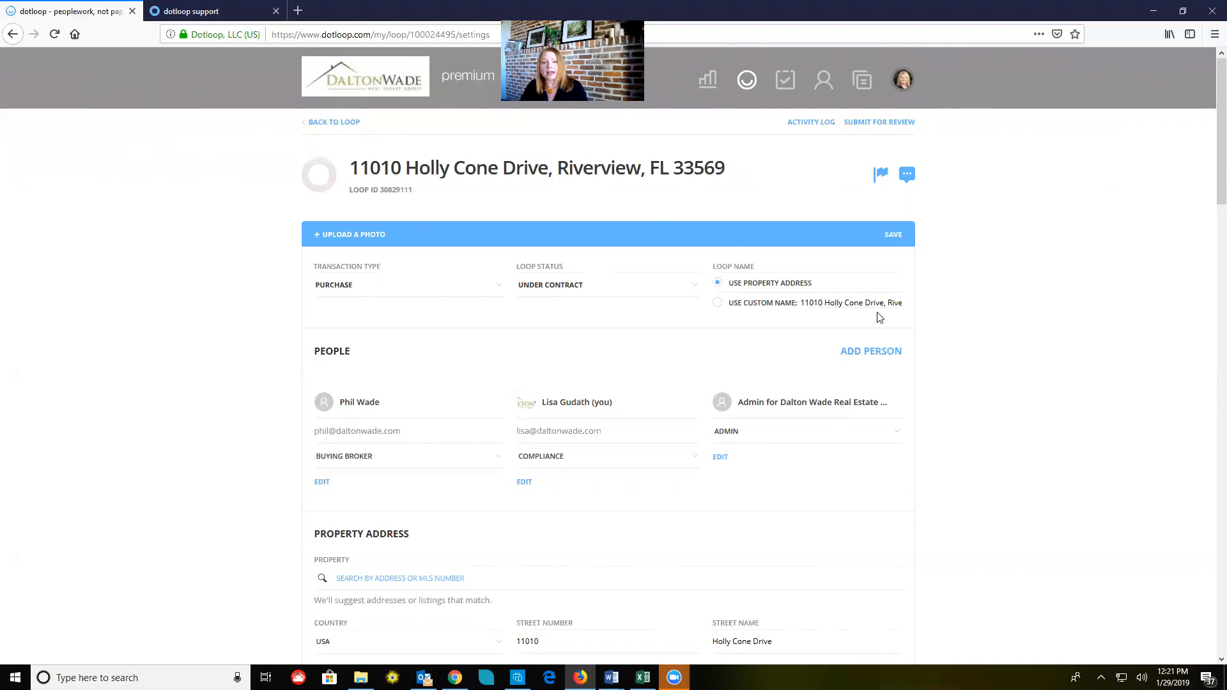
click(332, 122)
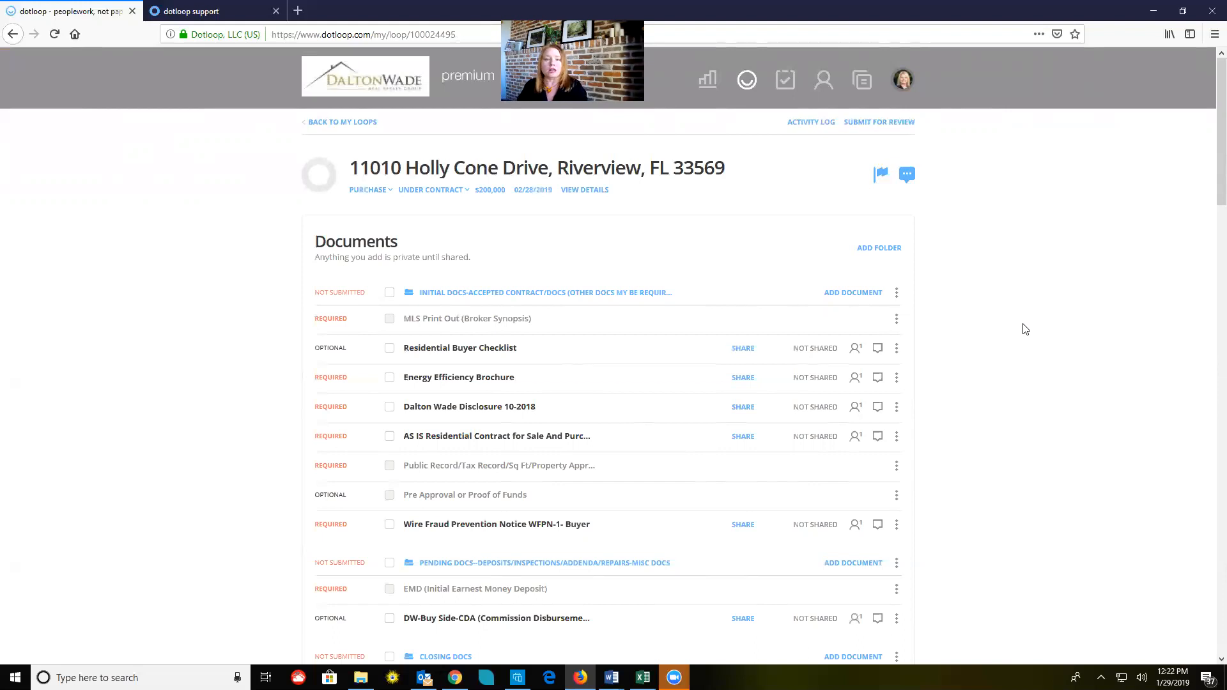
scroll(452, 158, down, 2)
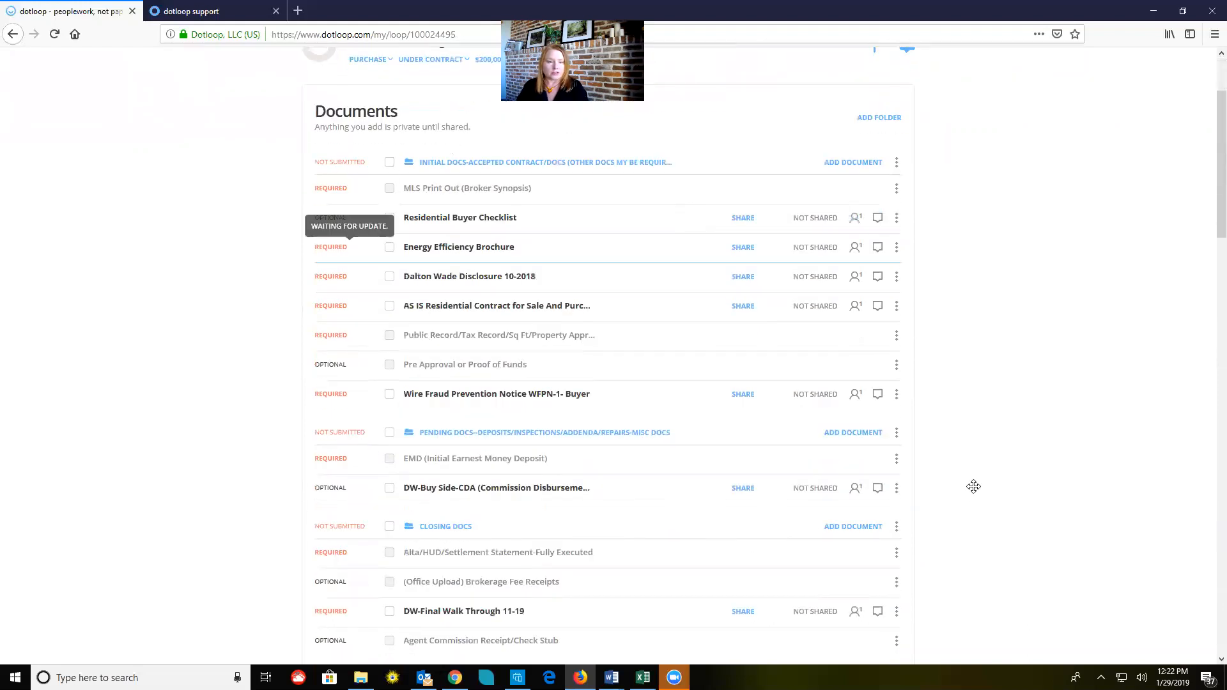
scroll(486, 323, up, 1)
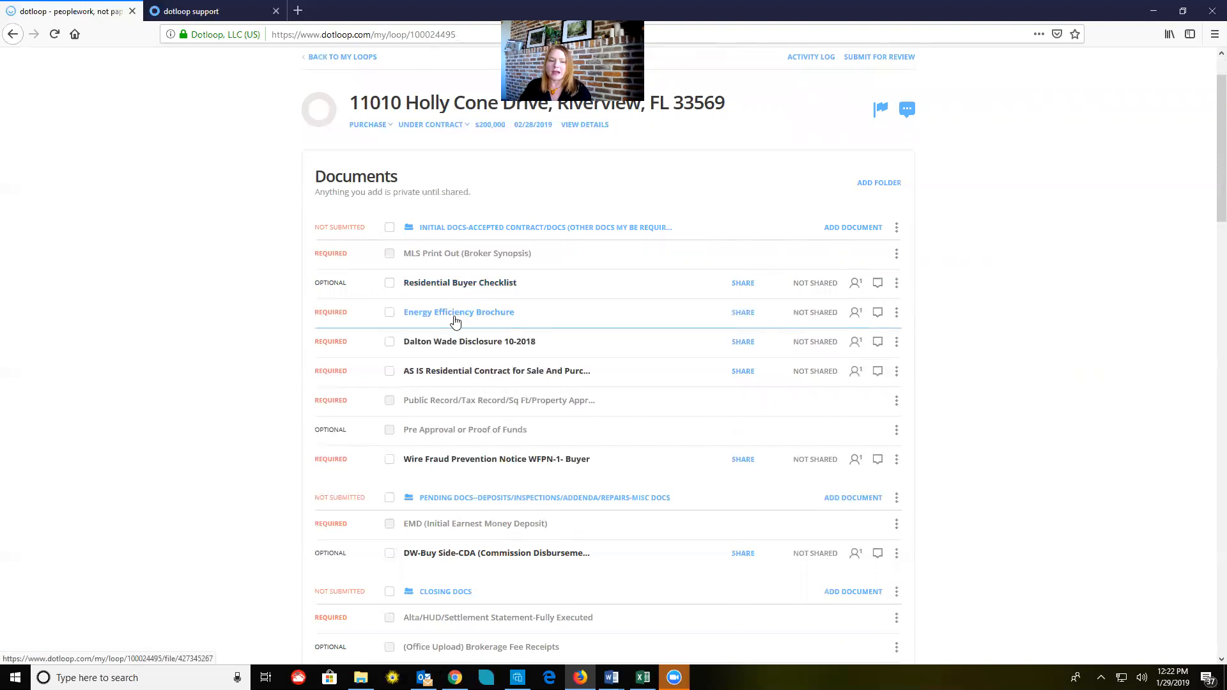
drag(334, 275, 327, 454)
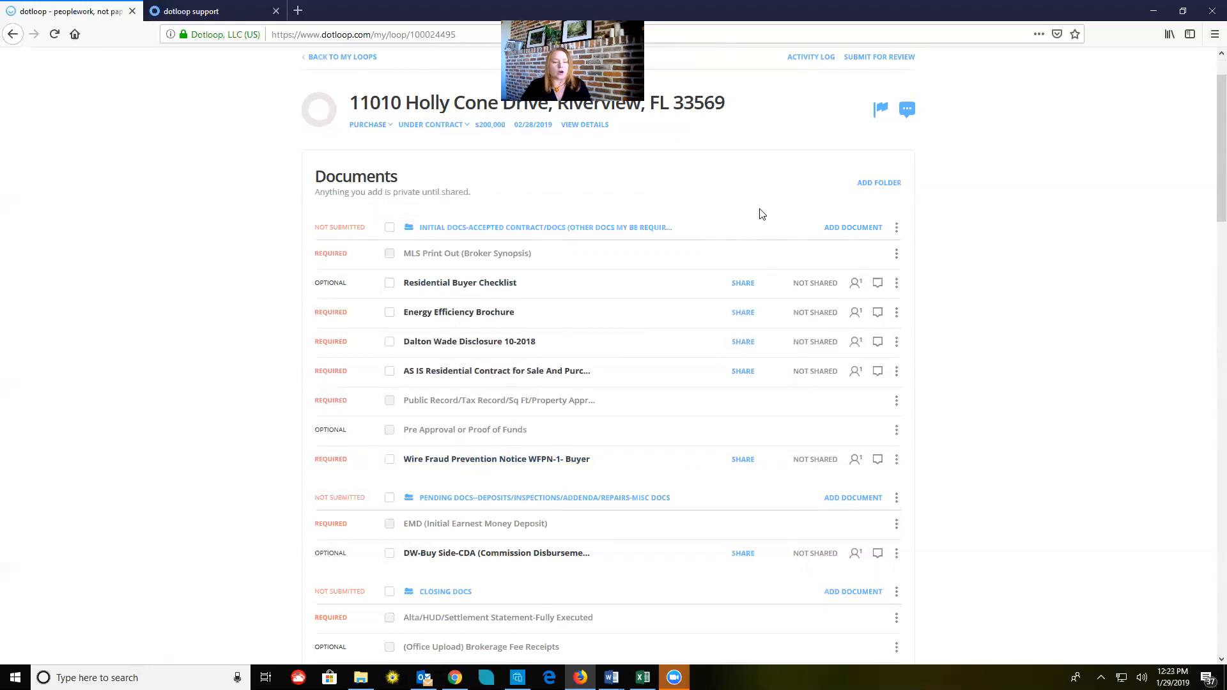
key(alt+Tab)
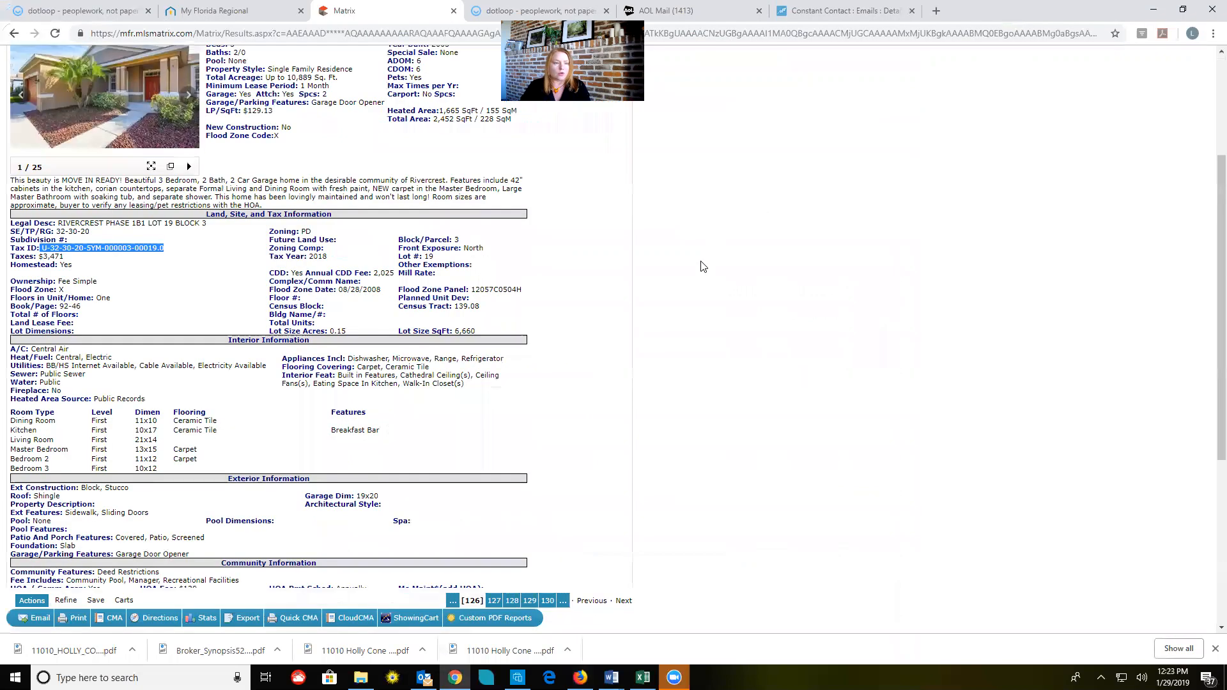
scroll(703, 267, up, 1)
scroll(703, 267, up, 2)
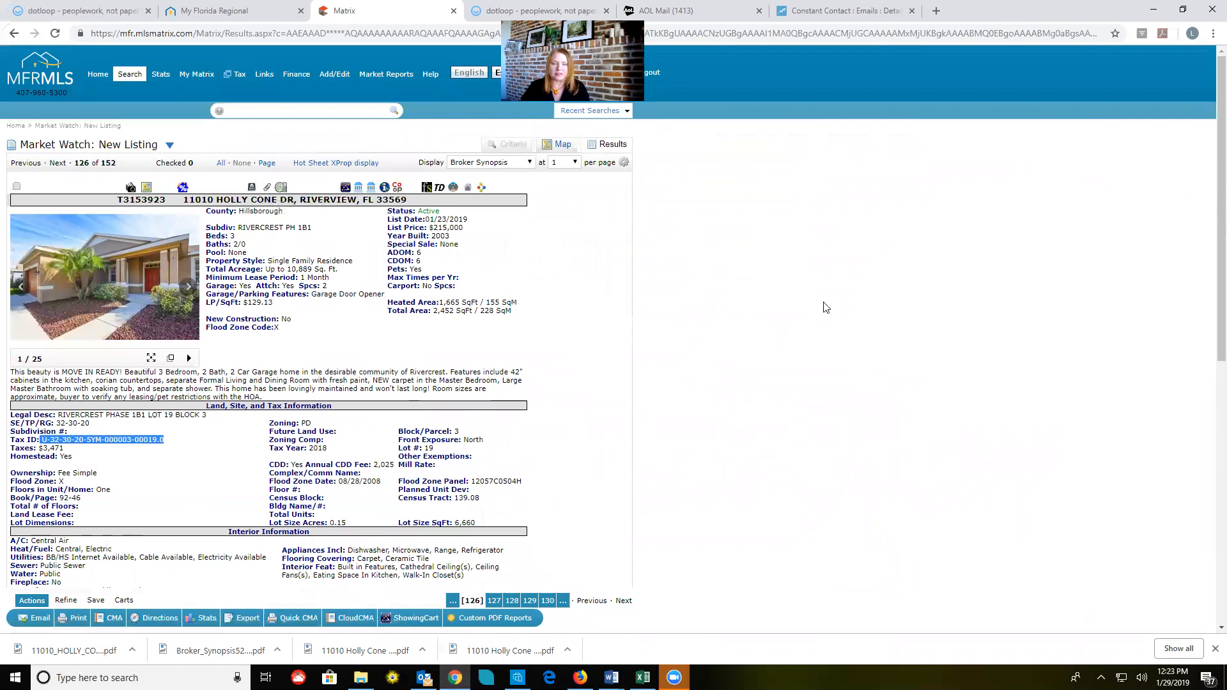
key(alt+Tab)
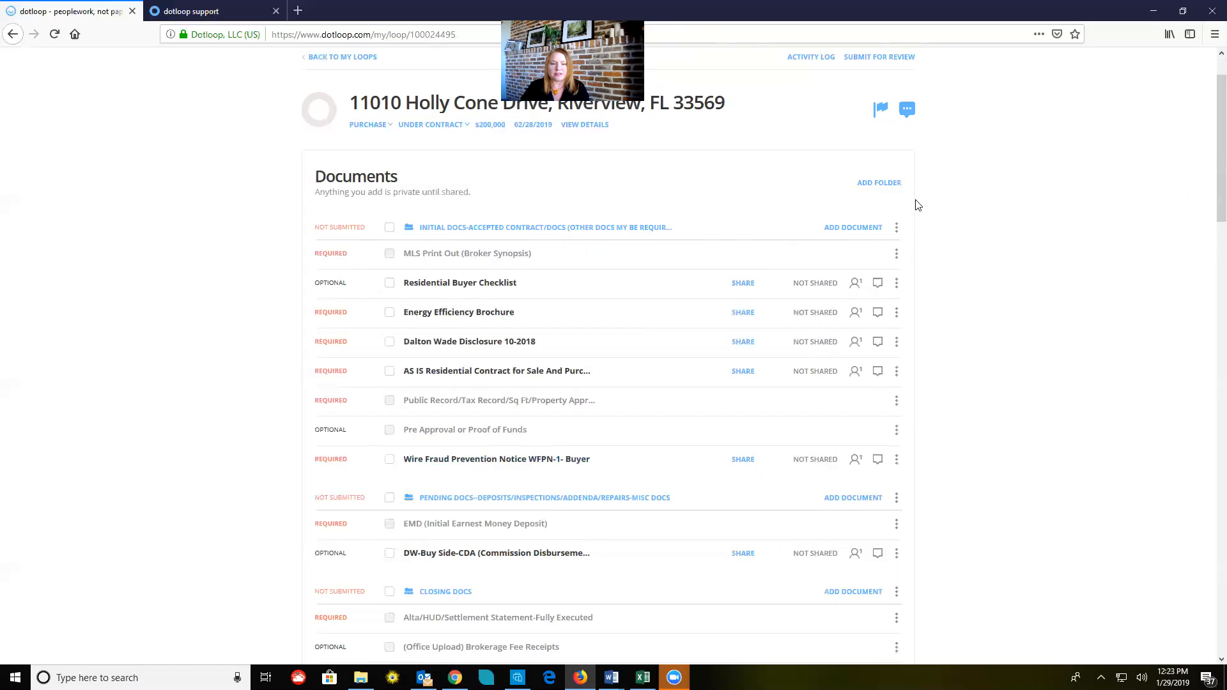
click(861, 229)
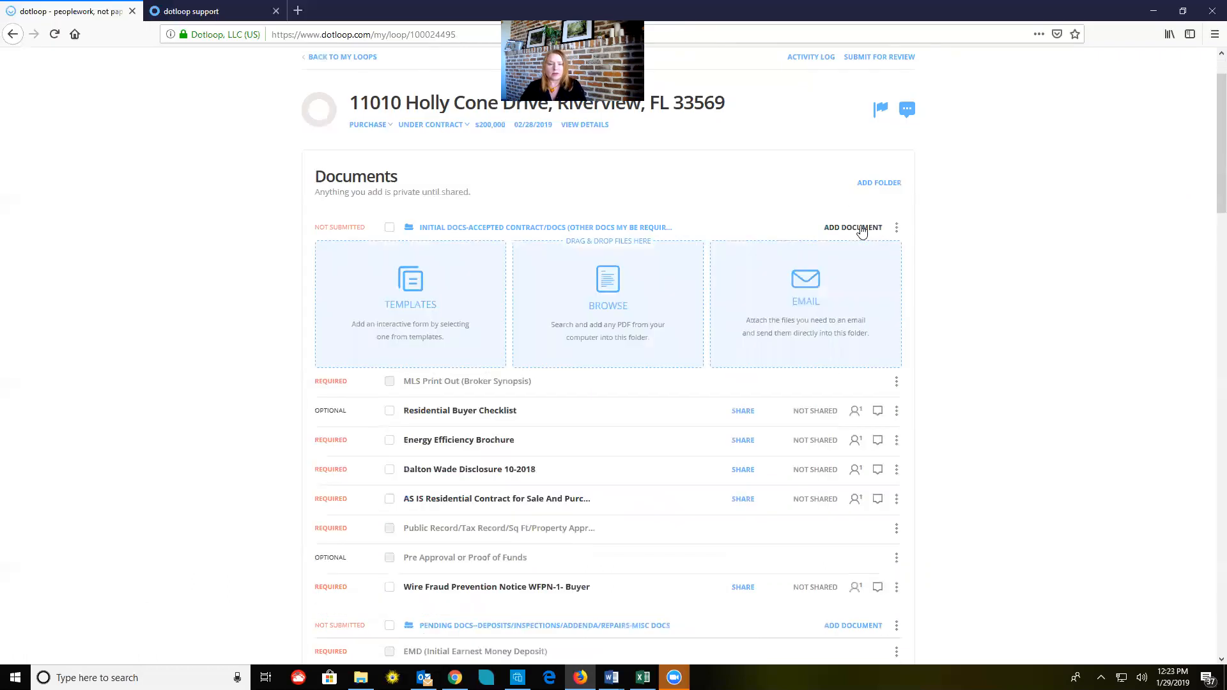
click(622, 293)
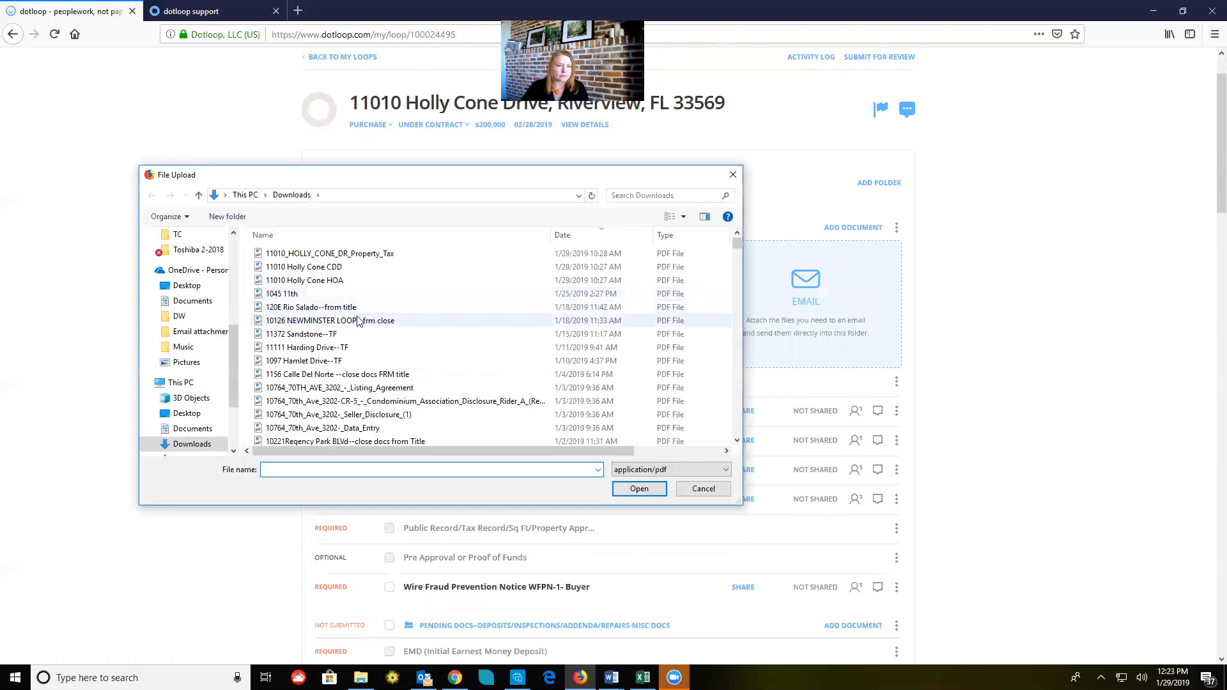
click(352, 256)
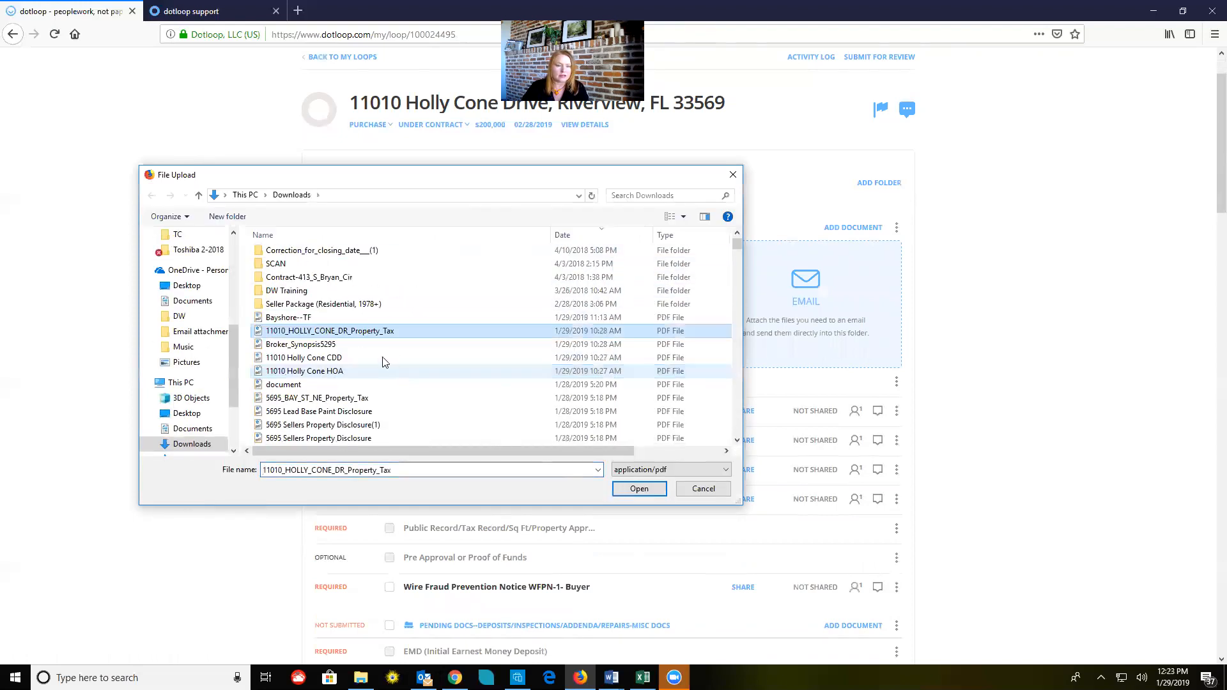
ctrl+click(313, 359)
ctrl+click(306, 374)
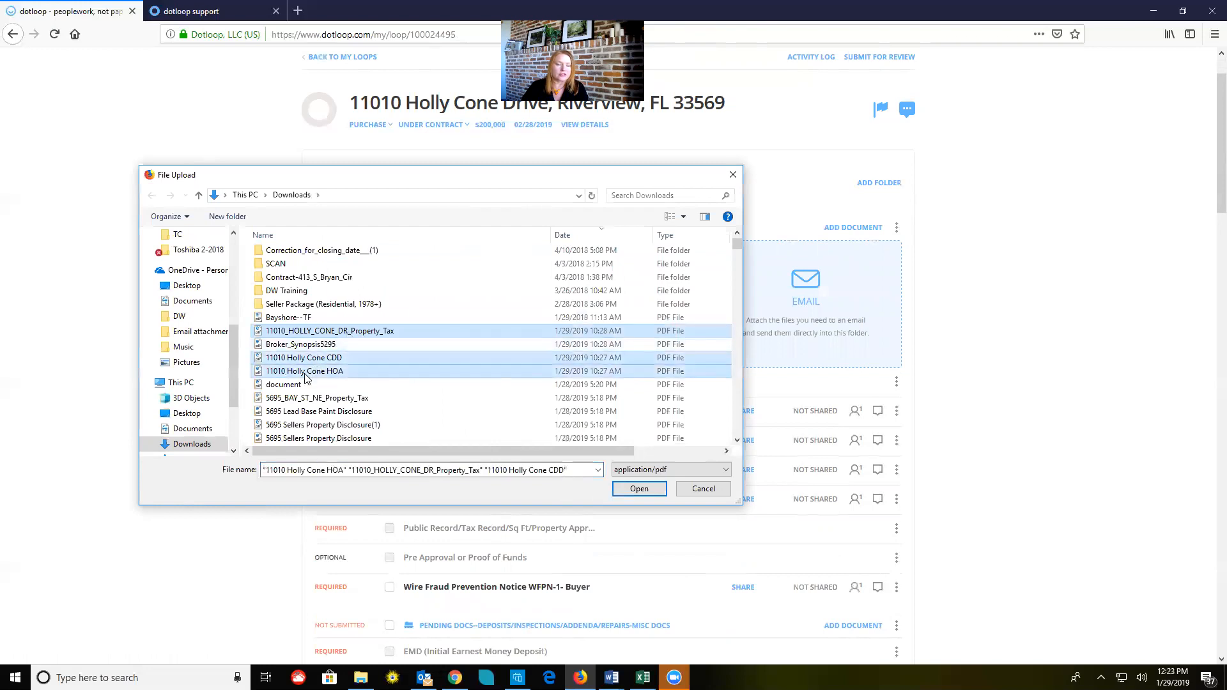
click(637, 486)
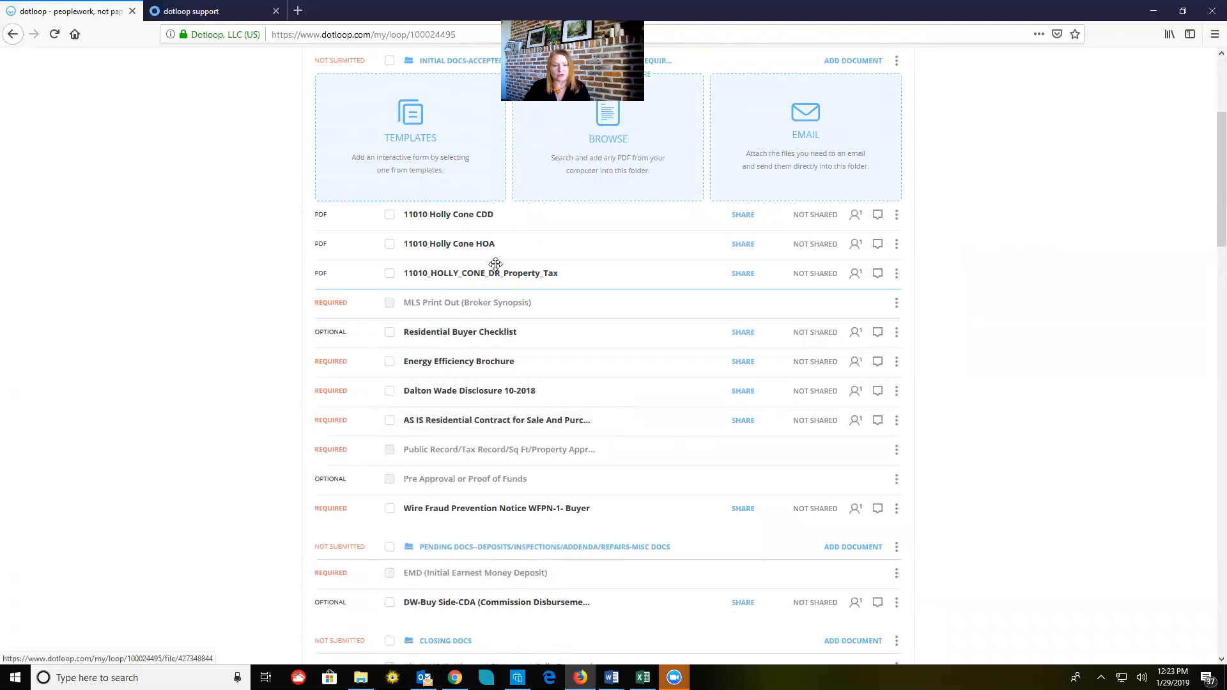
Place the Property_Tax PDF into the Public Record placeholder
drag(496, 441, 493, 439)
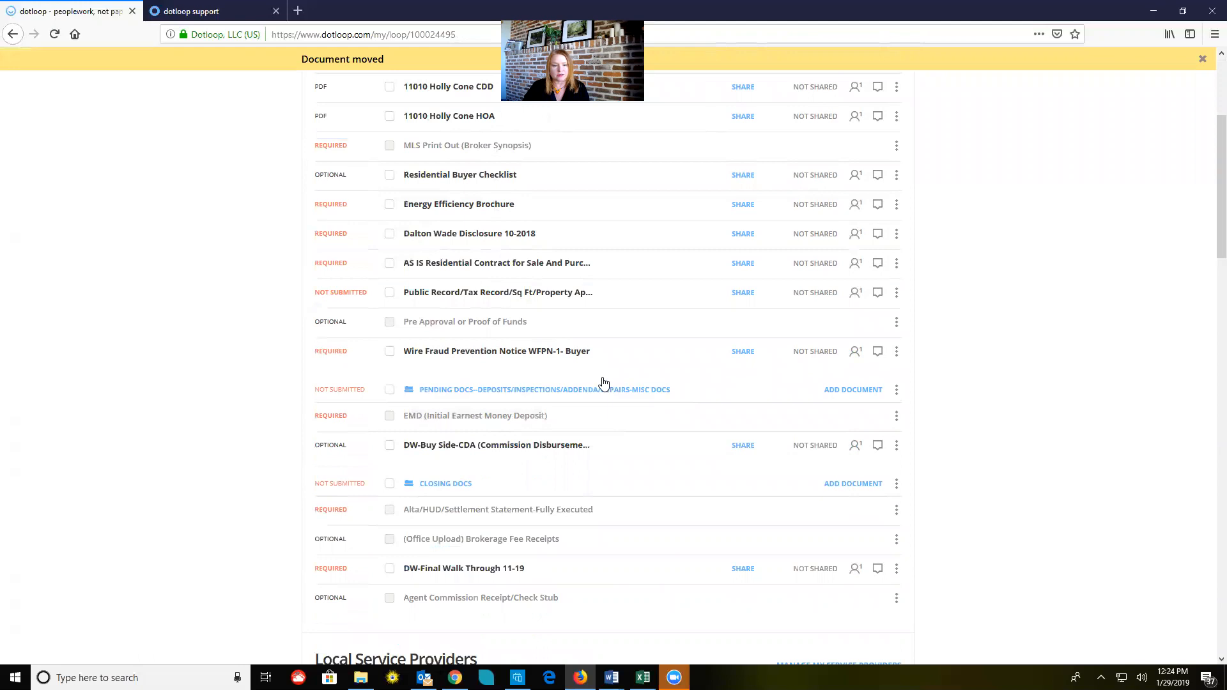
scroll(475, 348, up, 1)
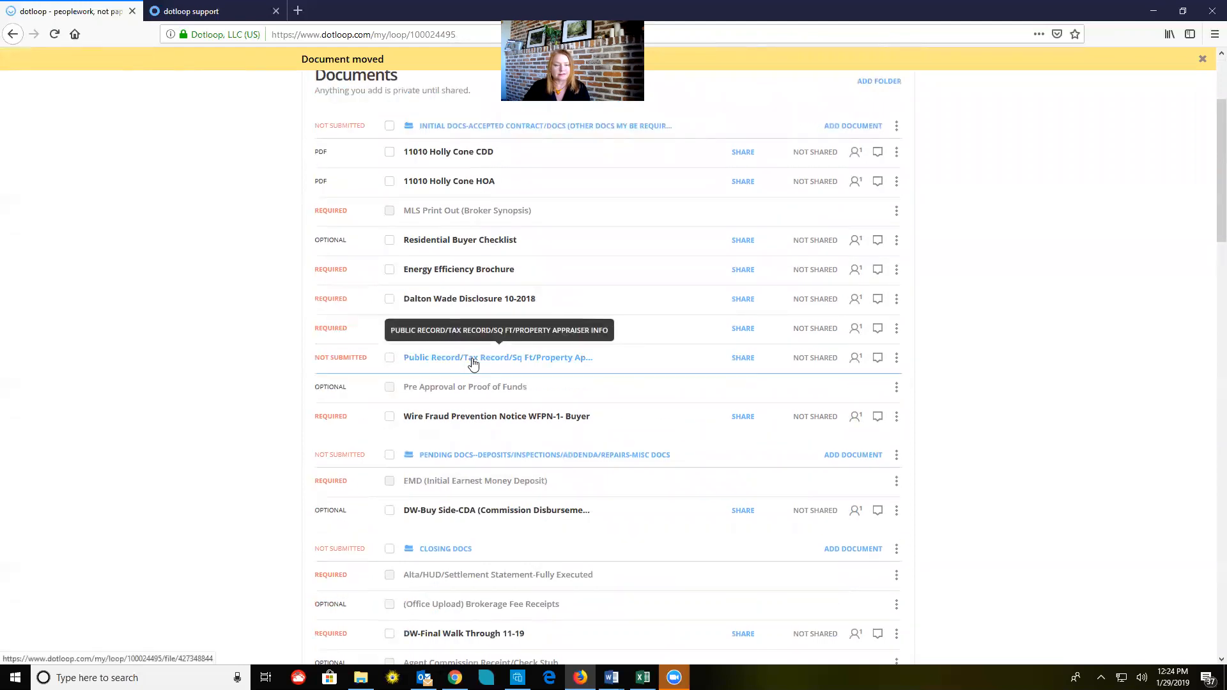
scroll(515, 353, up, 1)
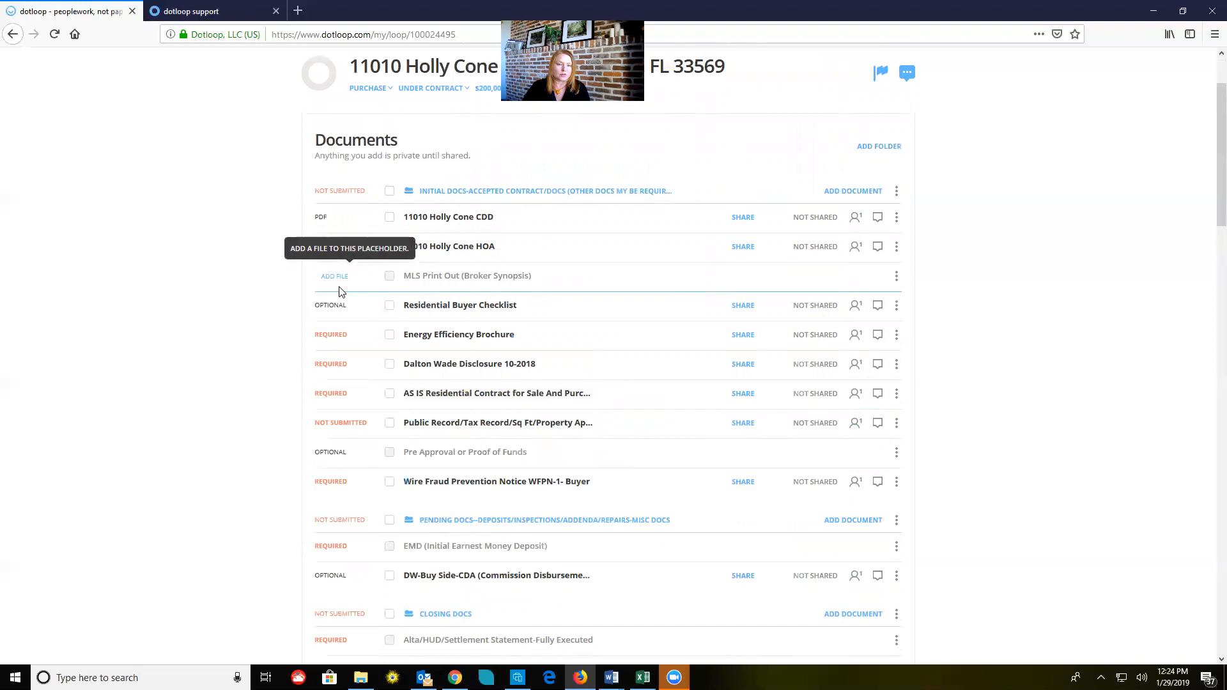
Attach the Broker_Synopsis PDF to the MLS Print Out placeholder
click(339, 289)
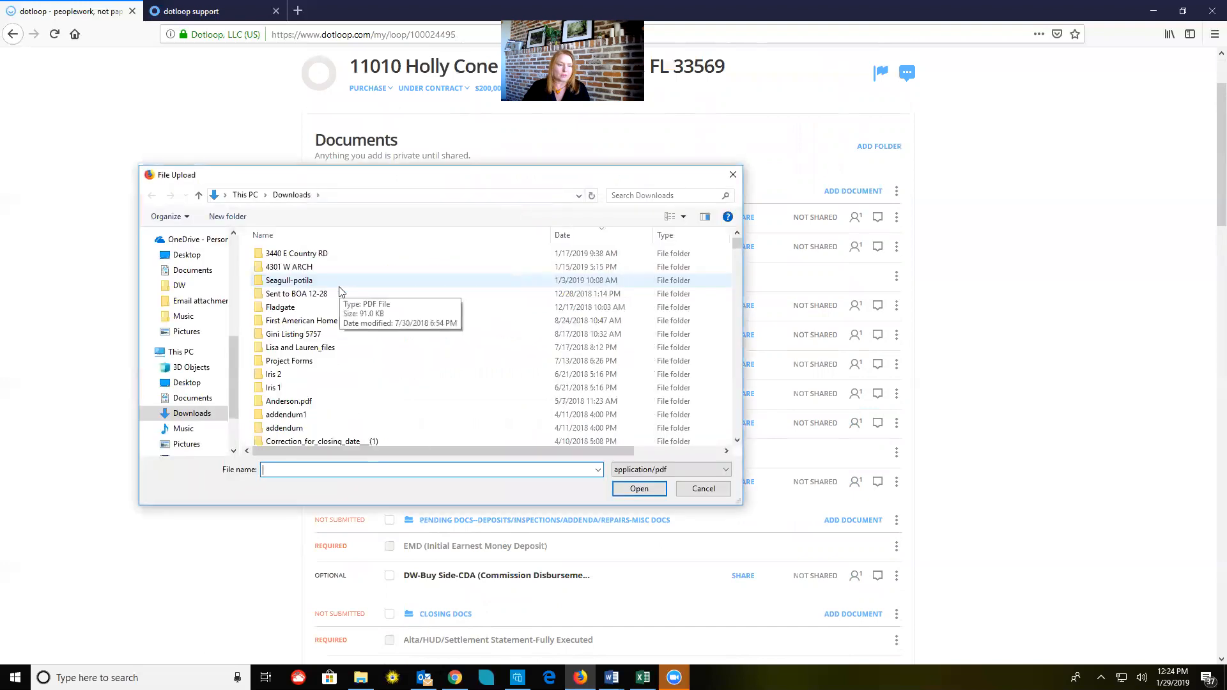
scroll(339, 291, down, 4)
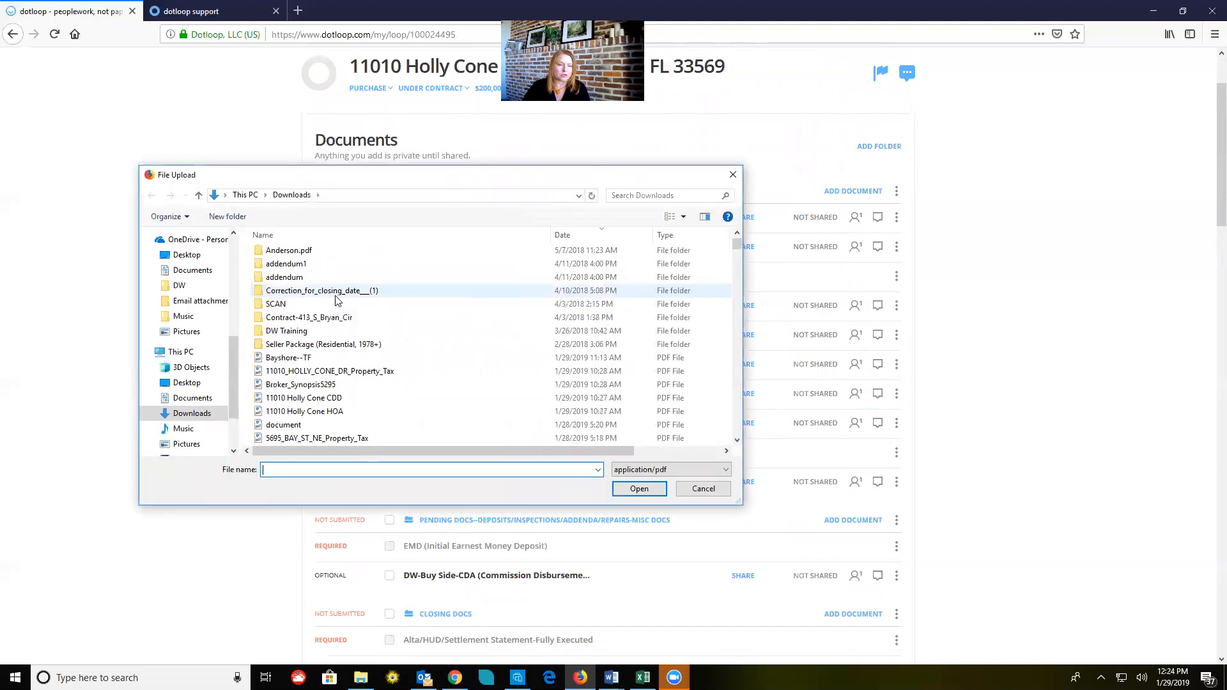
click(287, 387)
click(640, 489)
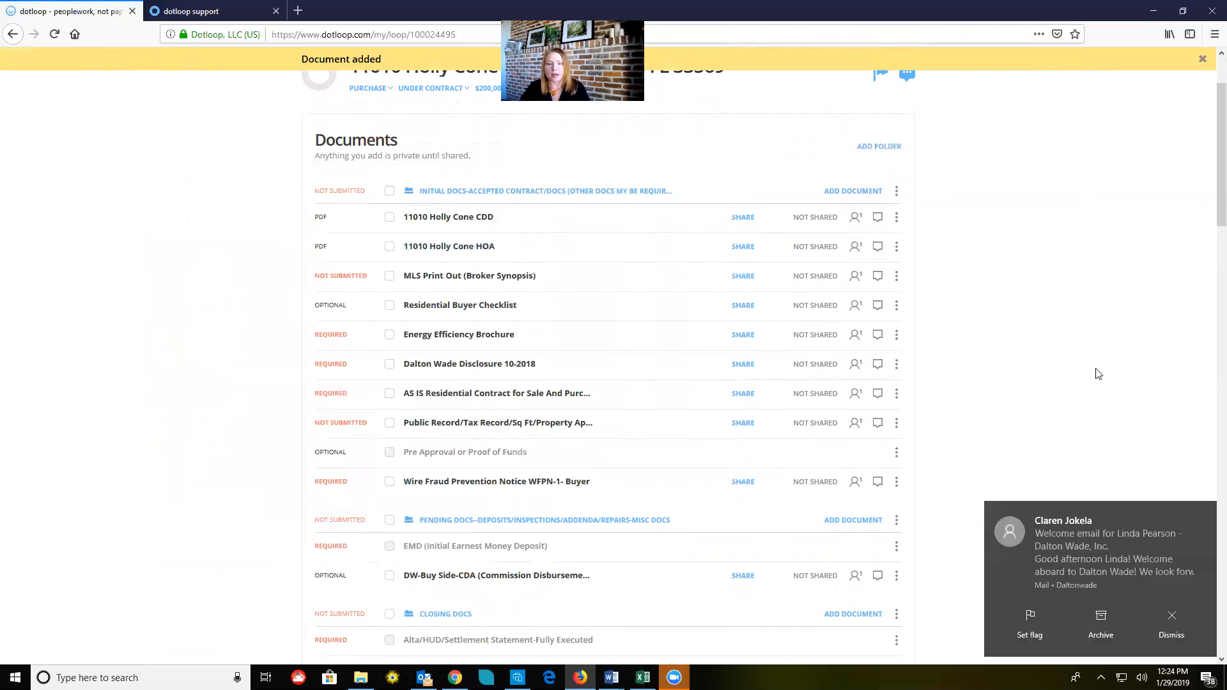
scroll(1035, 338, up, 1)
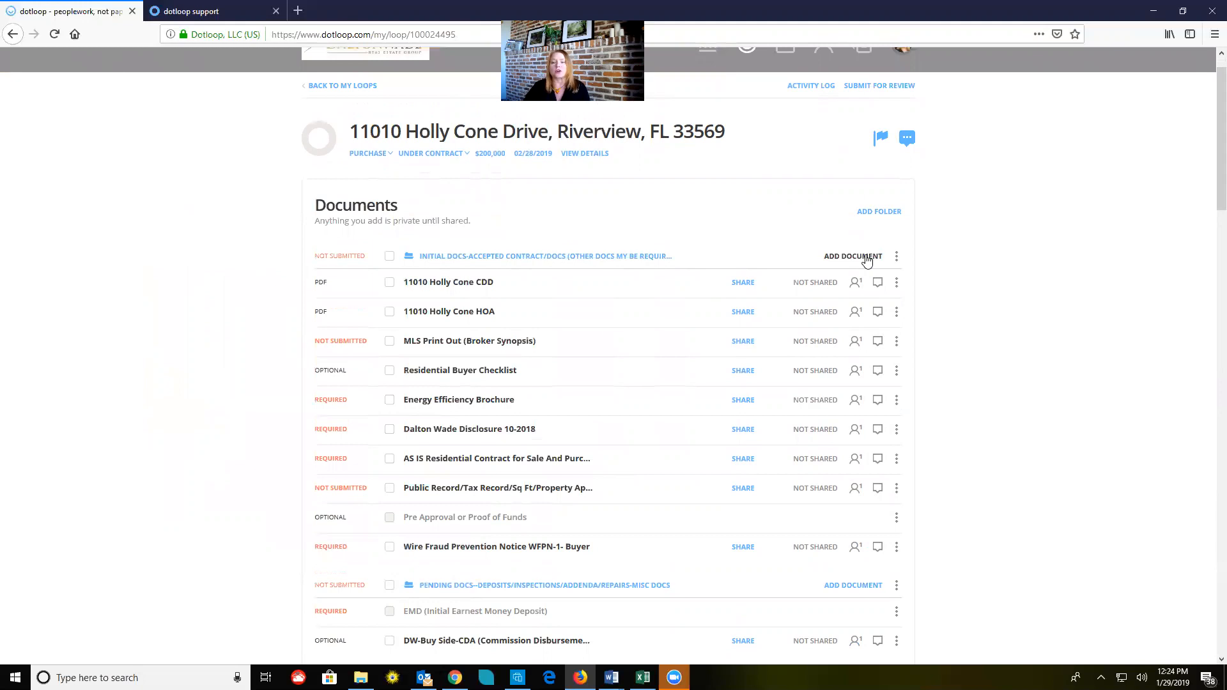
Browse the document templates and open the Florida Interactive Forms library
click(867, 259)
click(425, 323)
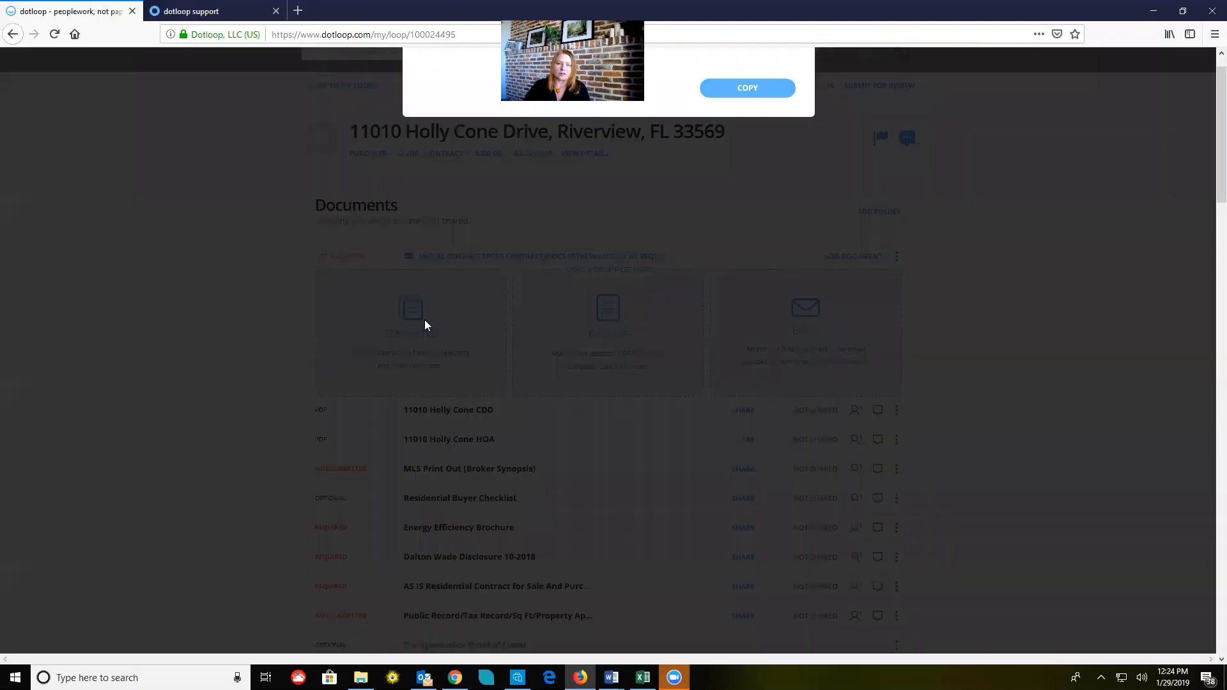
scroll(537, 302, down, 1)
scroll(537, 303, up, 1)
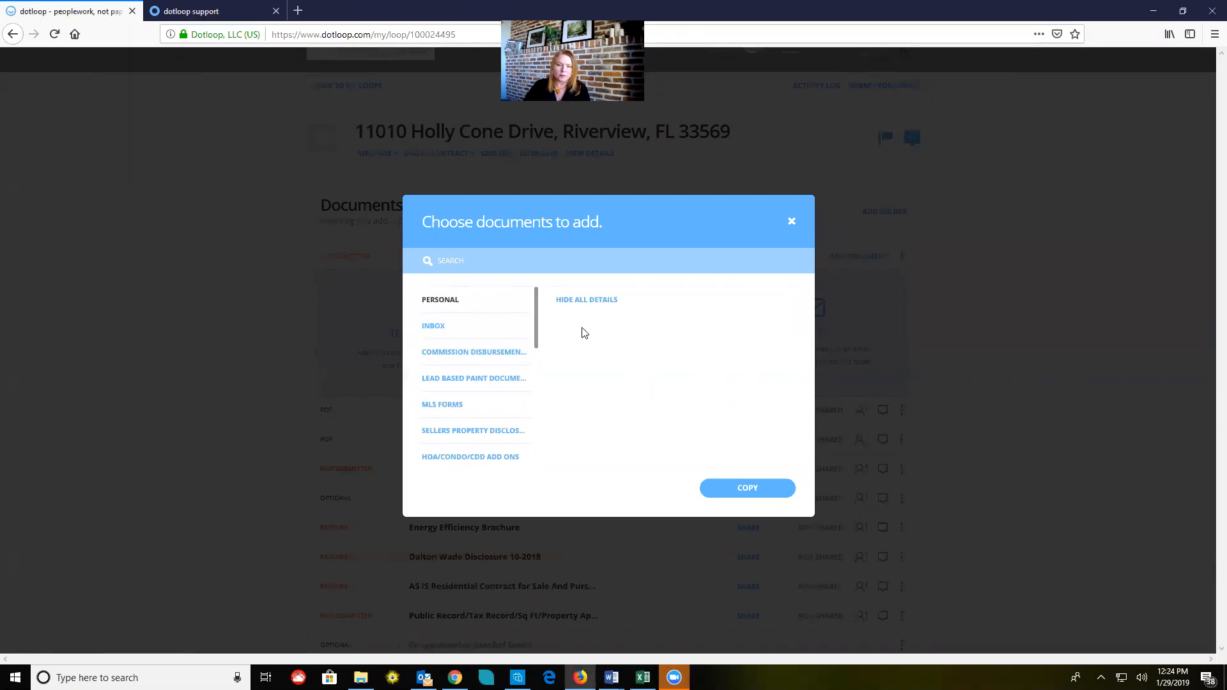
drag(539, 315, 536, 457)
click(479, 455)
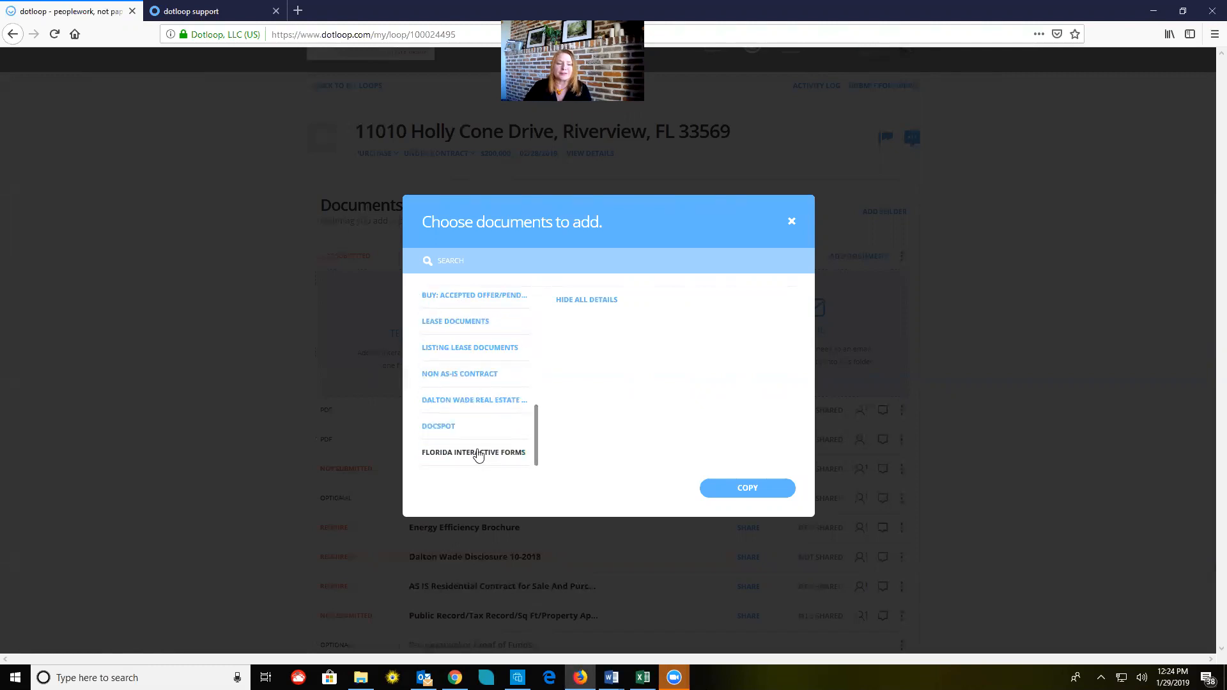
scroll(479, 450, up, 1)
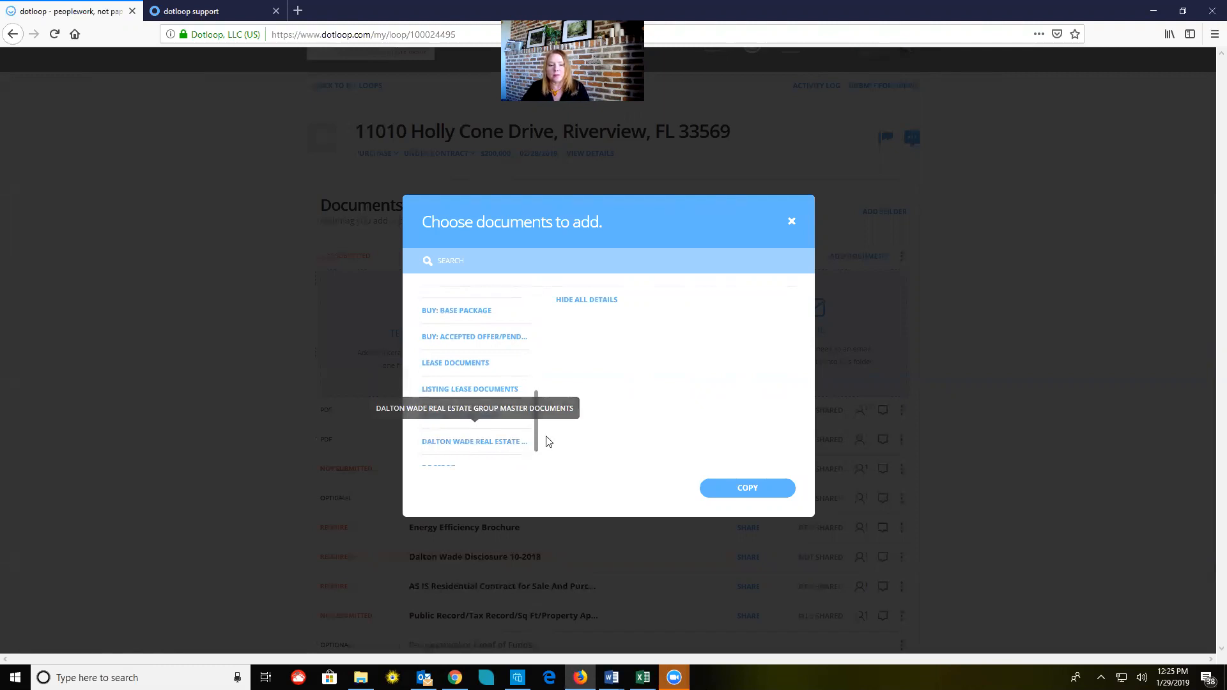
drag(537, 438, 537, 471)
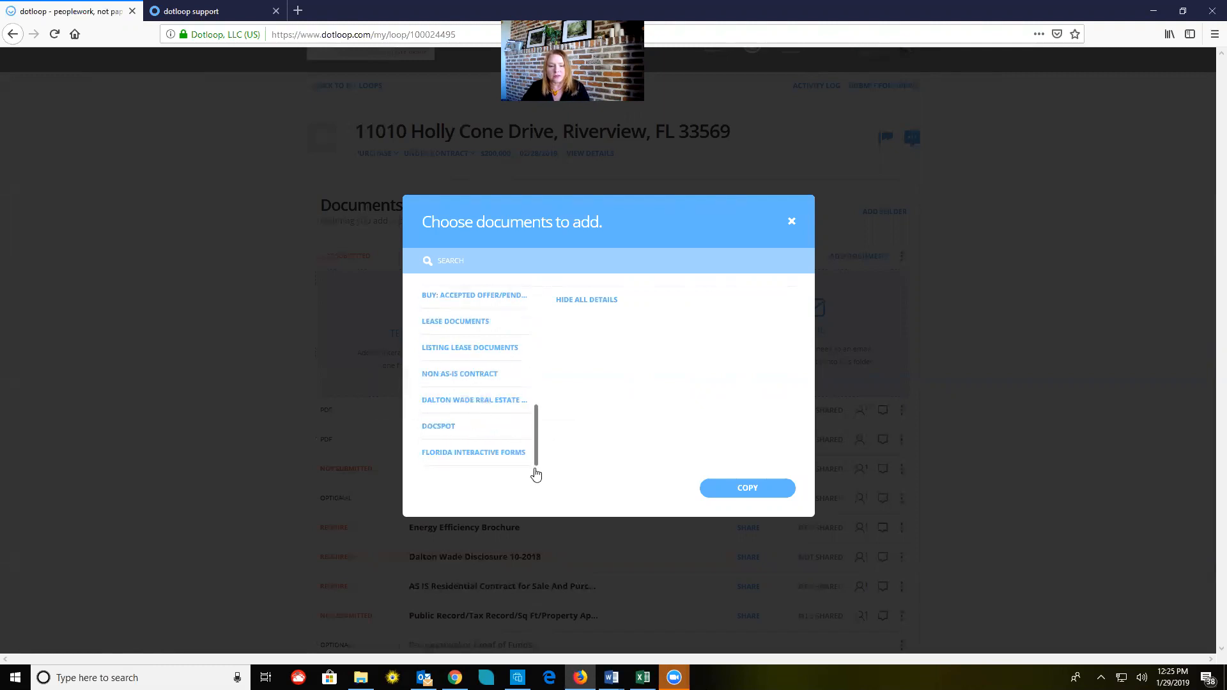
click(466, 454)
Search for and copy the FL Licensee Disclosure of Personal Interest in Property Rider form into the loop
click(486, 262)
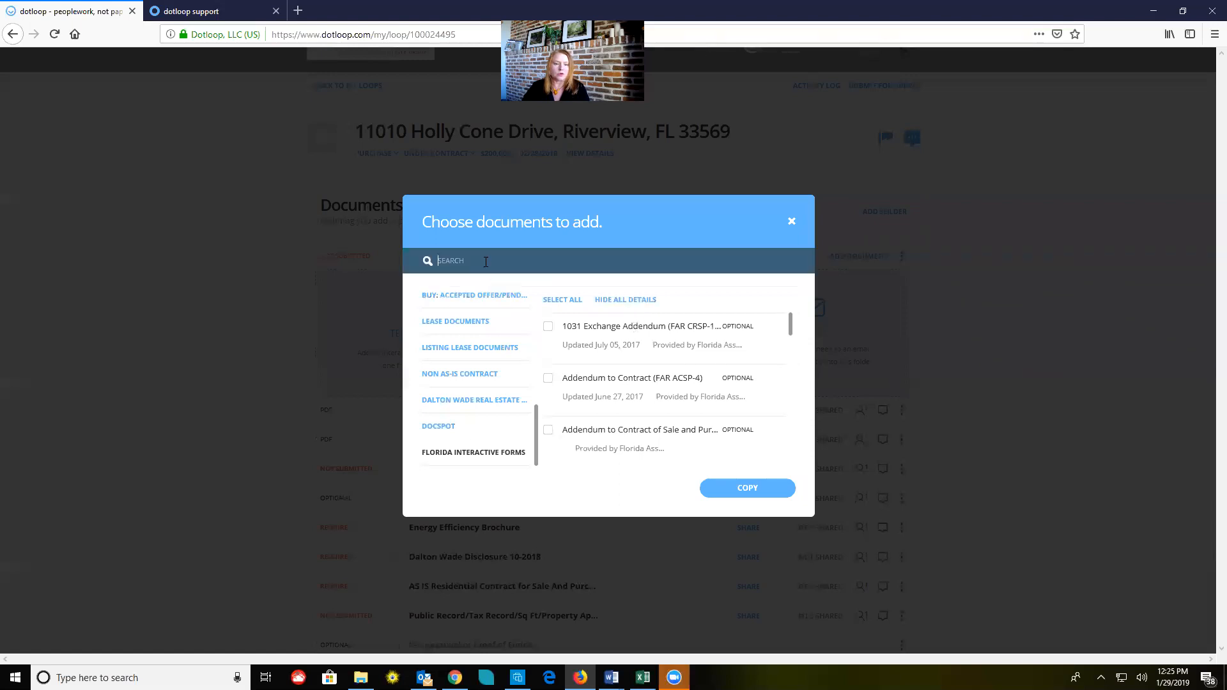
text(4)
text(ice)
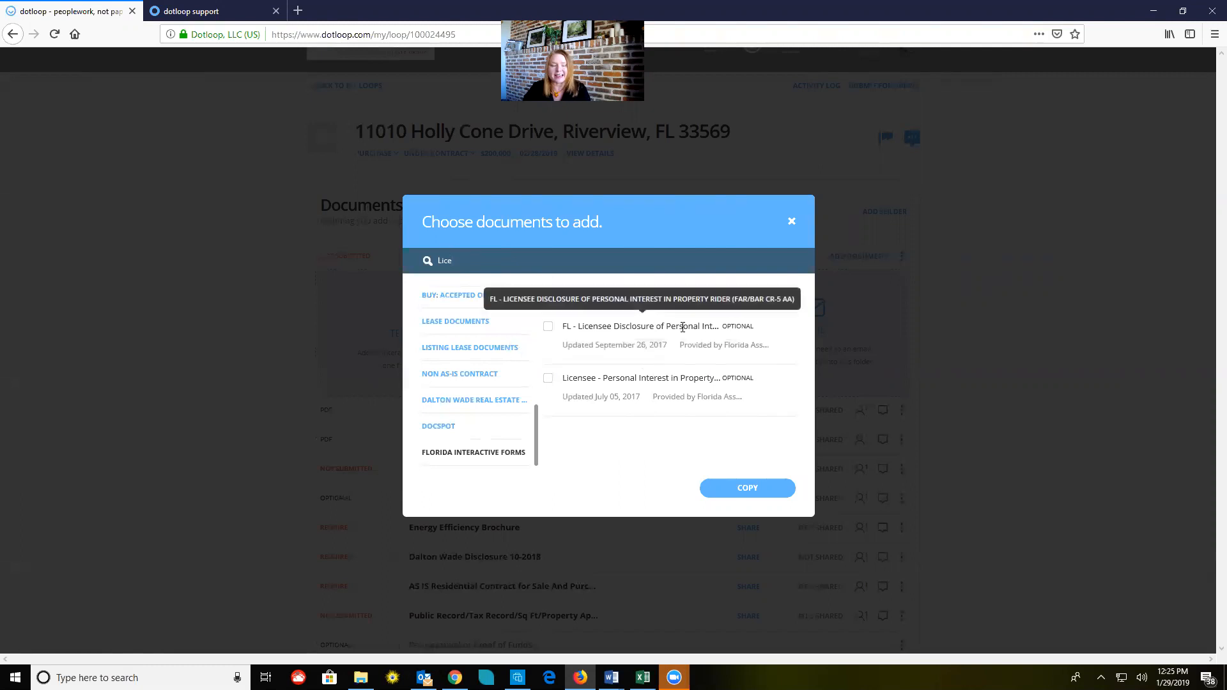
click(548, 328)
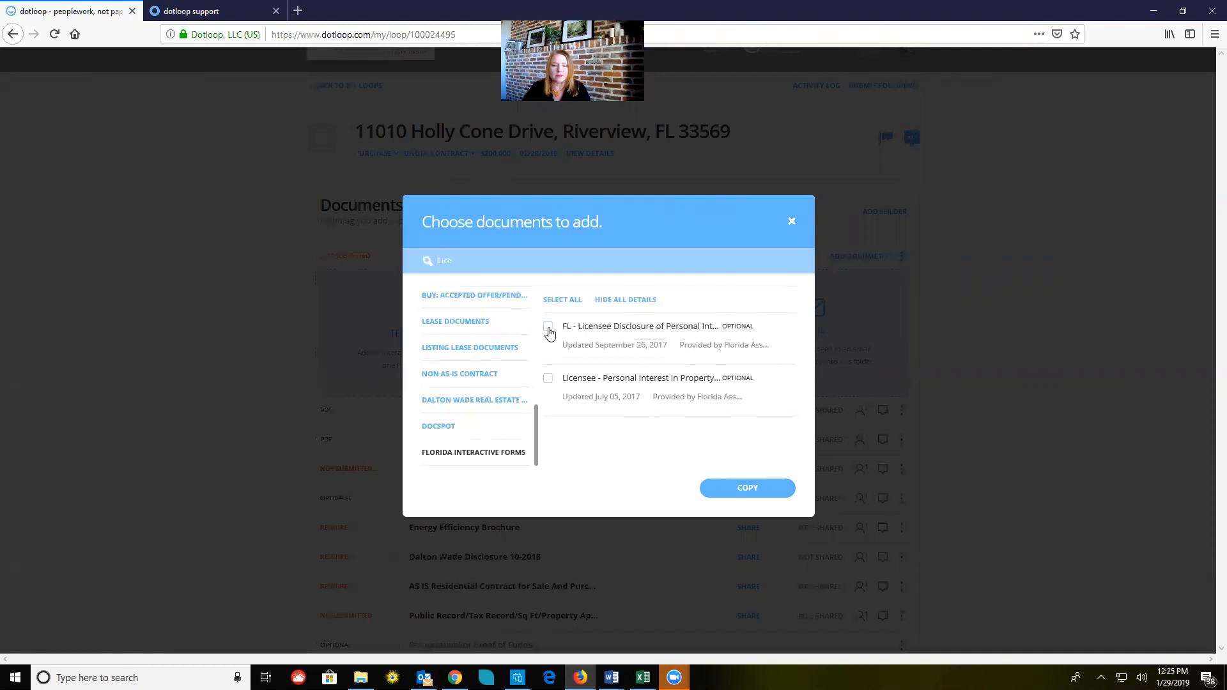
mouse_move(536, 422)
mouse_down()
mouse_move(537, 342)
mouse_move(537, 439)
mouse_up()
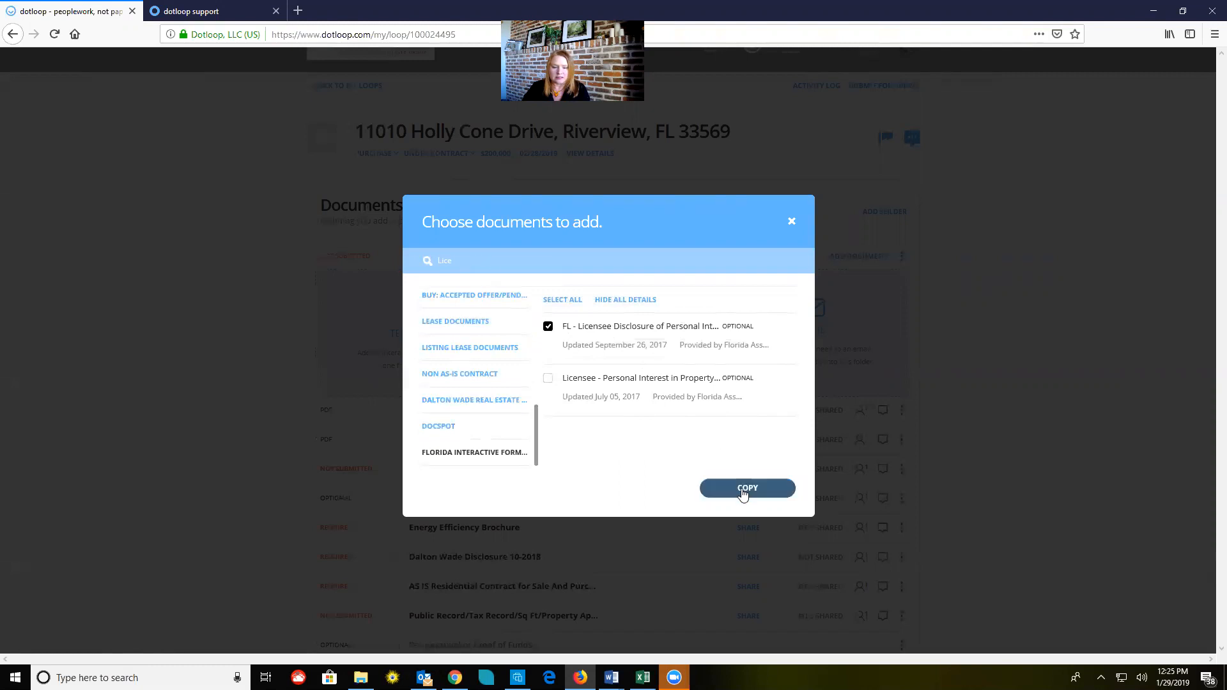
click(483, 261)
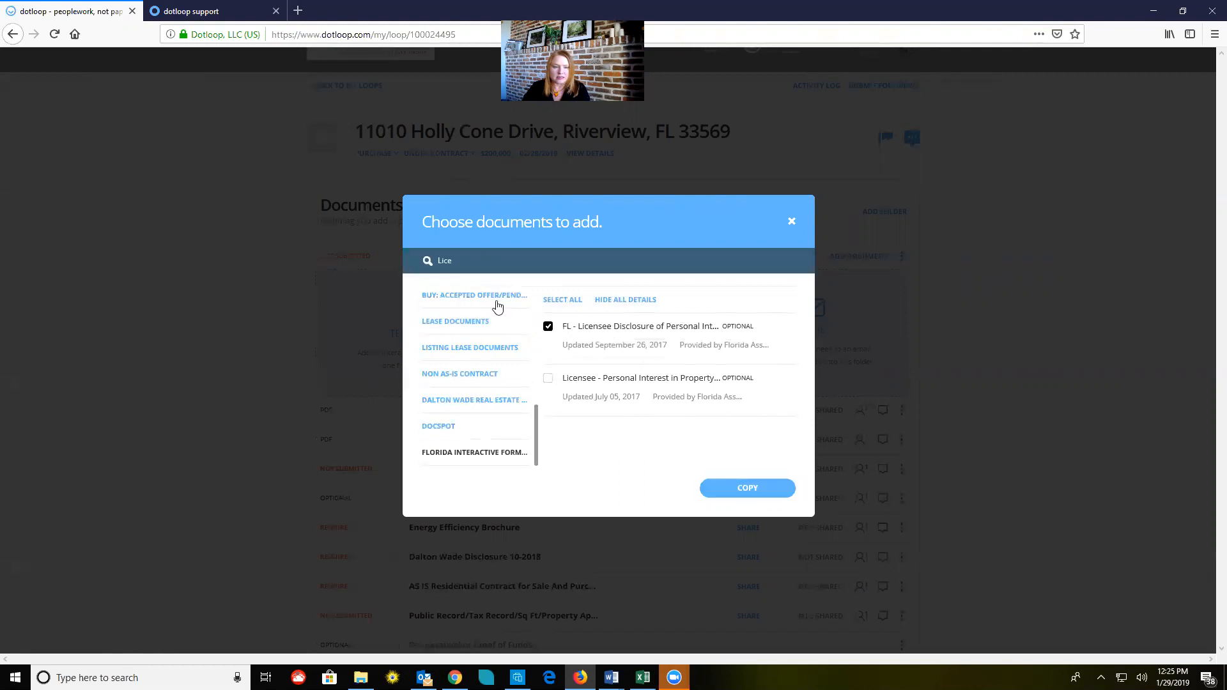
click(748, 489)
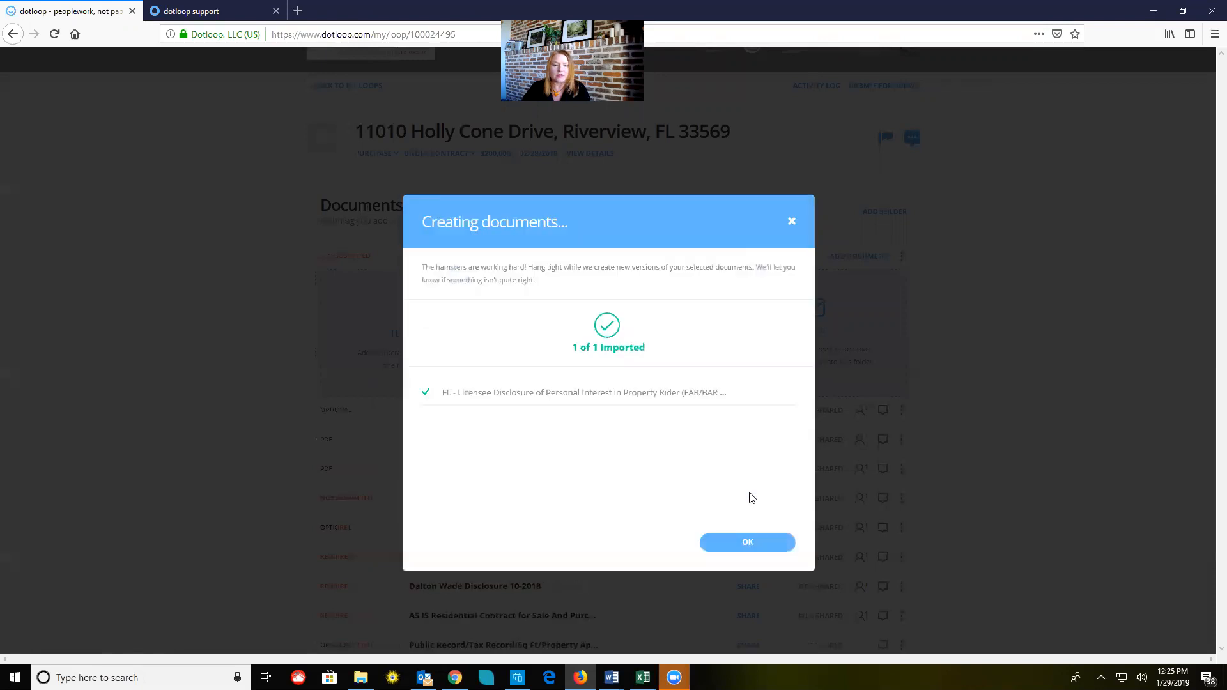
click(746, 543)
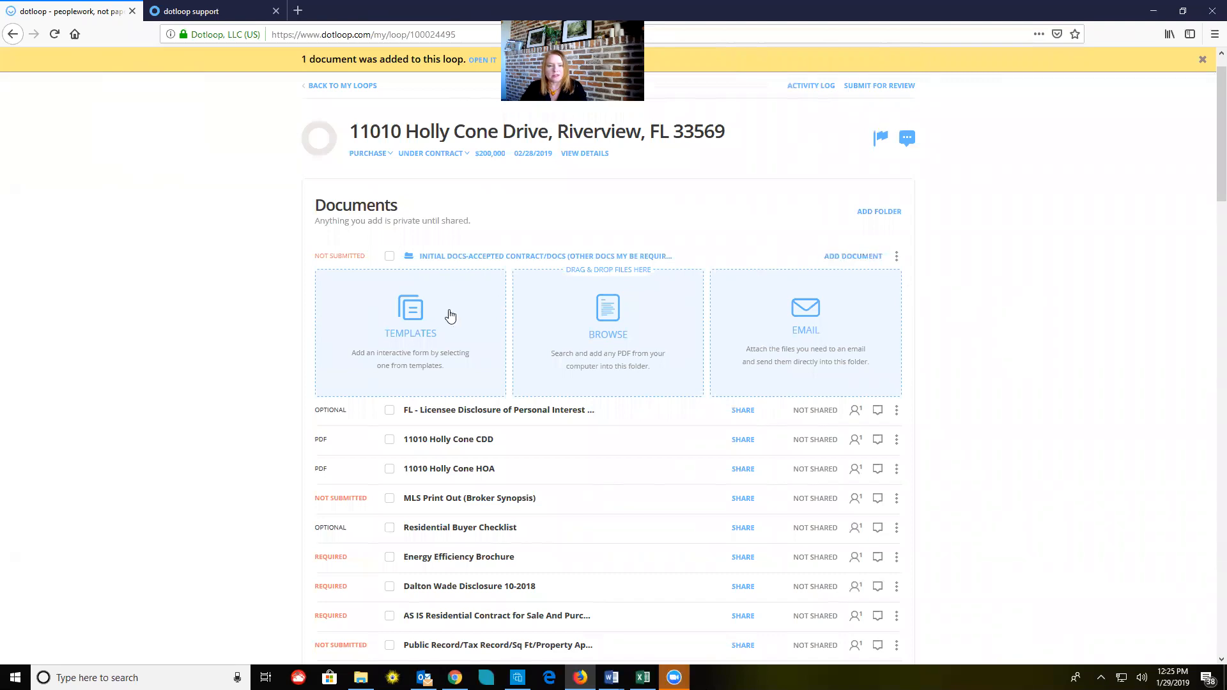
Browse the template folders: lead based paint, commission disbursement, MLS and seller's property disclosure
click(413, 316)
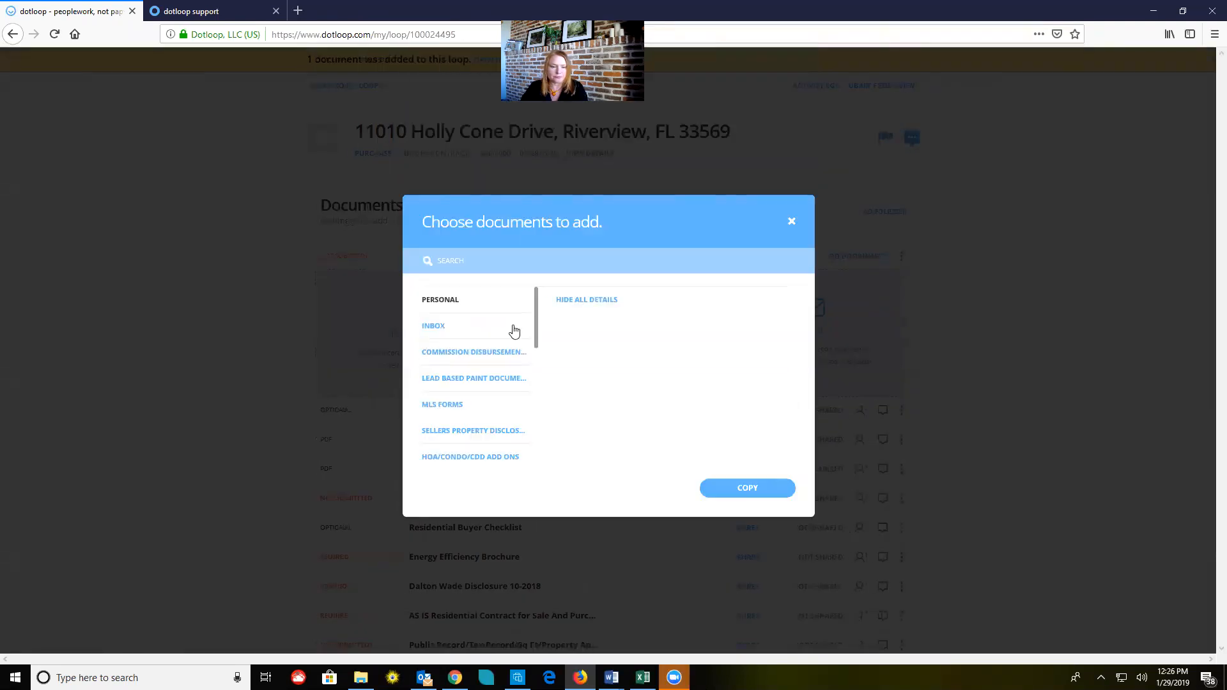
scroll(526, 386, down, 6)
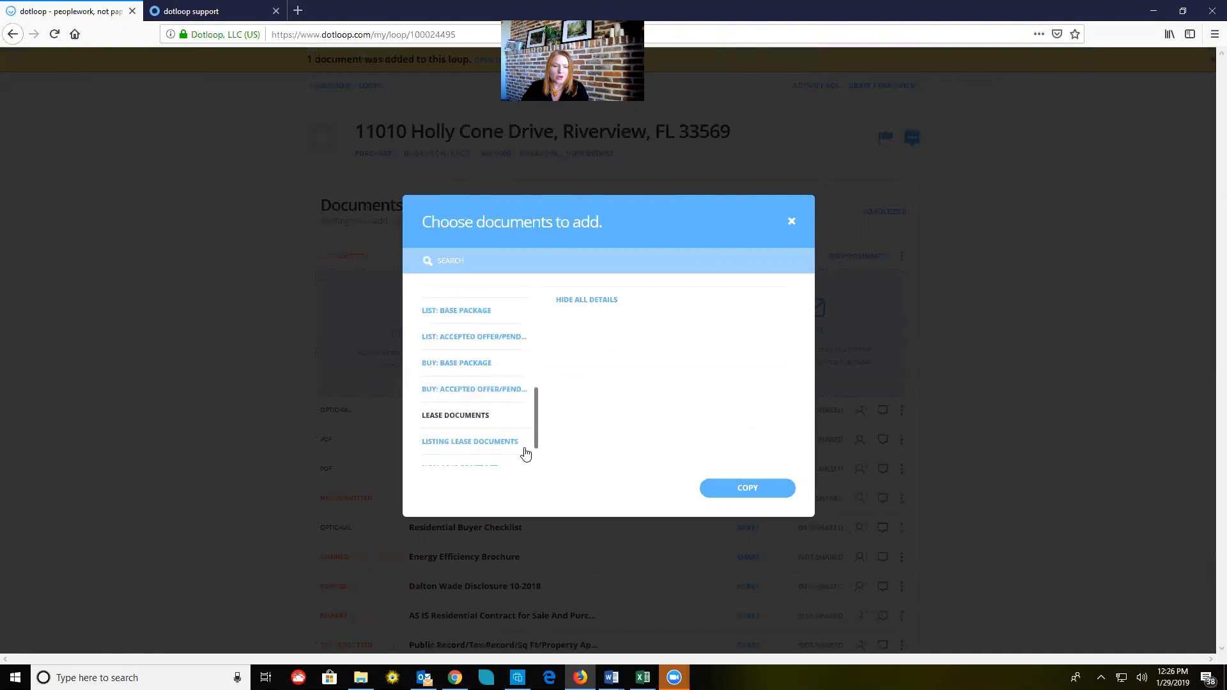
drag(537, 454, 537, 286)
click(494, 382)
click(487, 354)
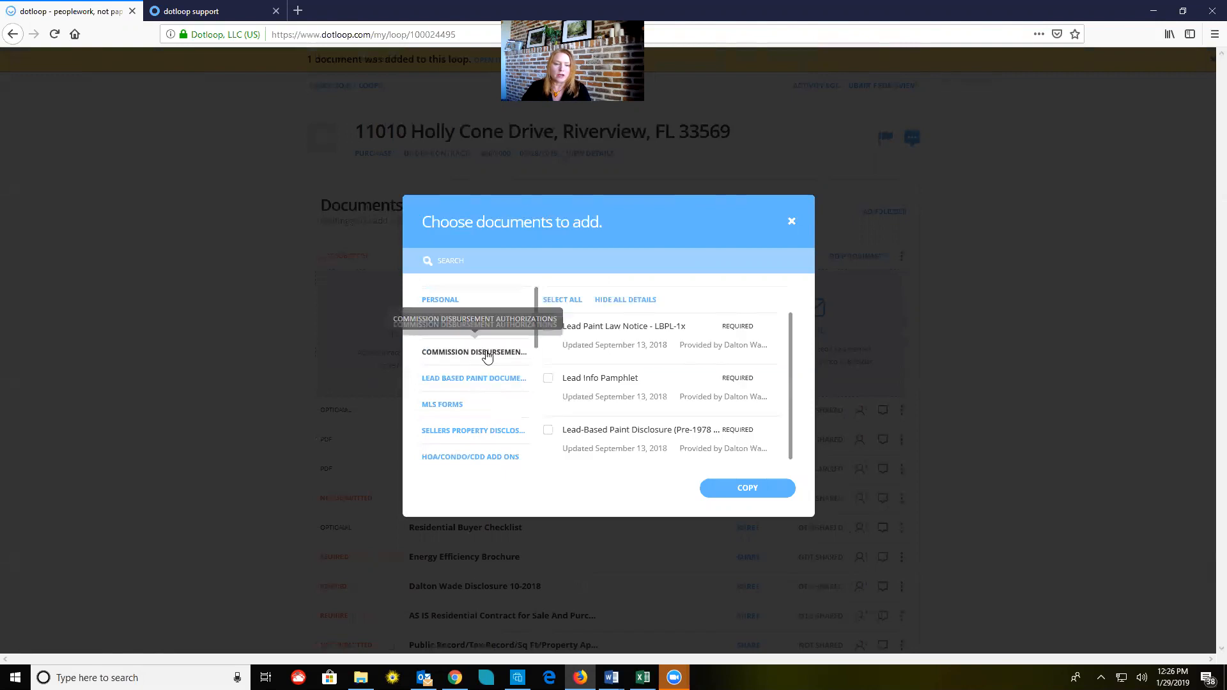
click(472, 381)
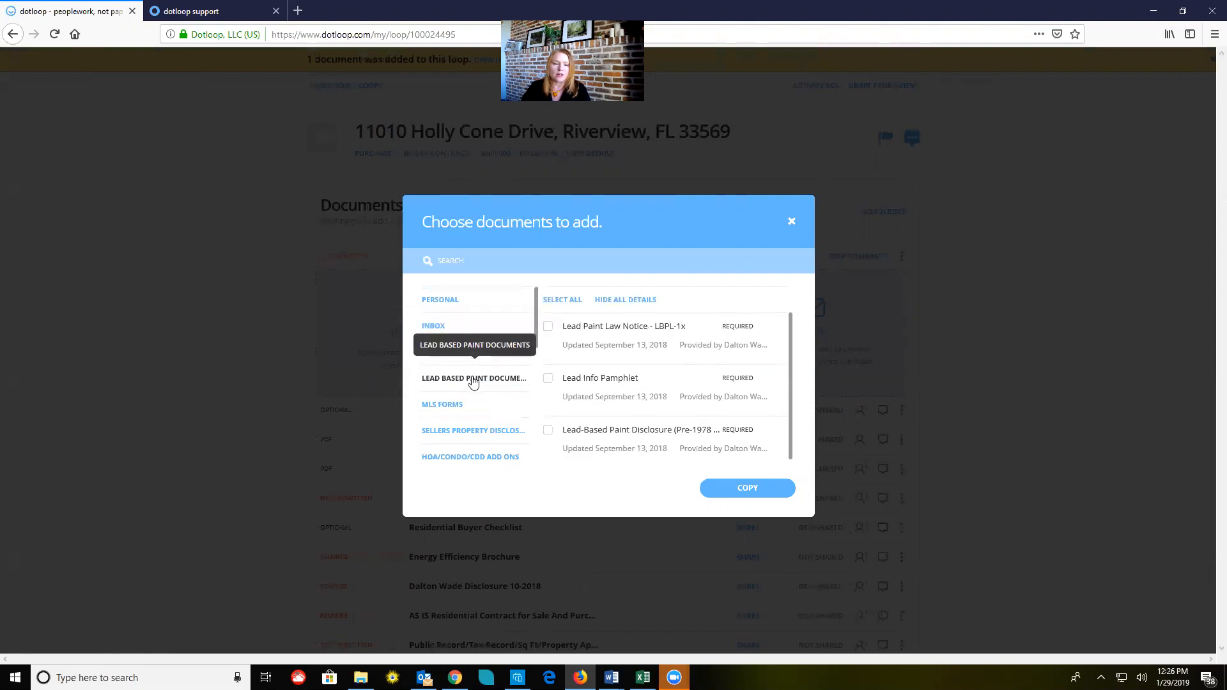
click(446, 410)
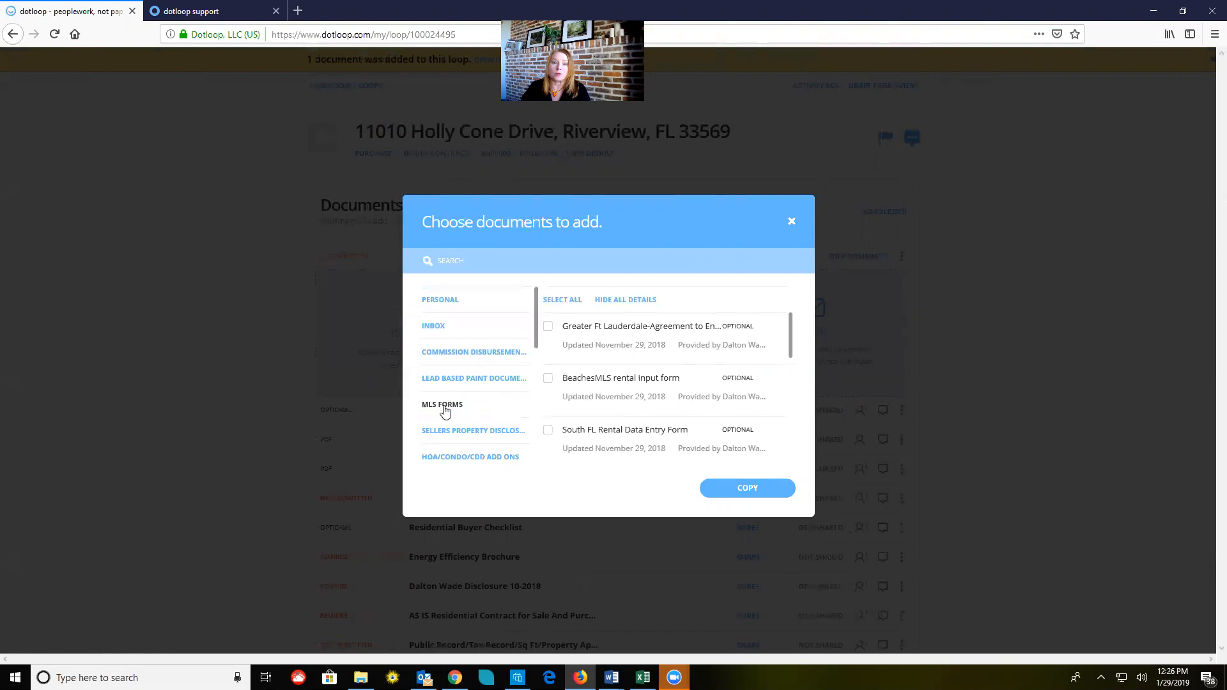
scroll(537, 330, down, 1)
click(463, 397)
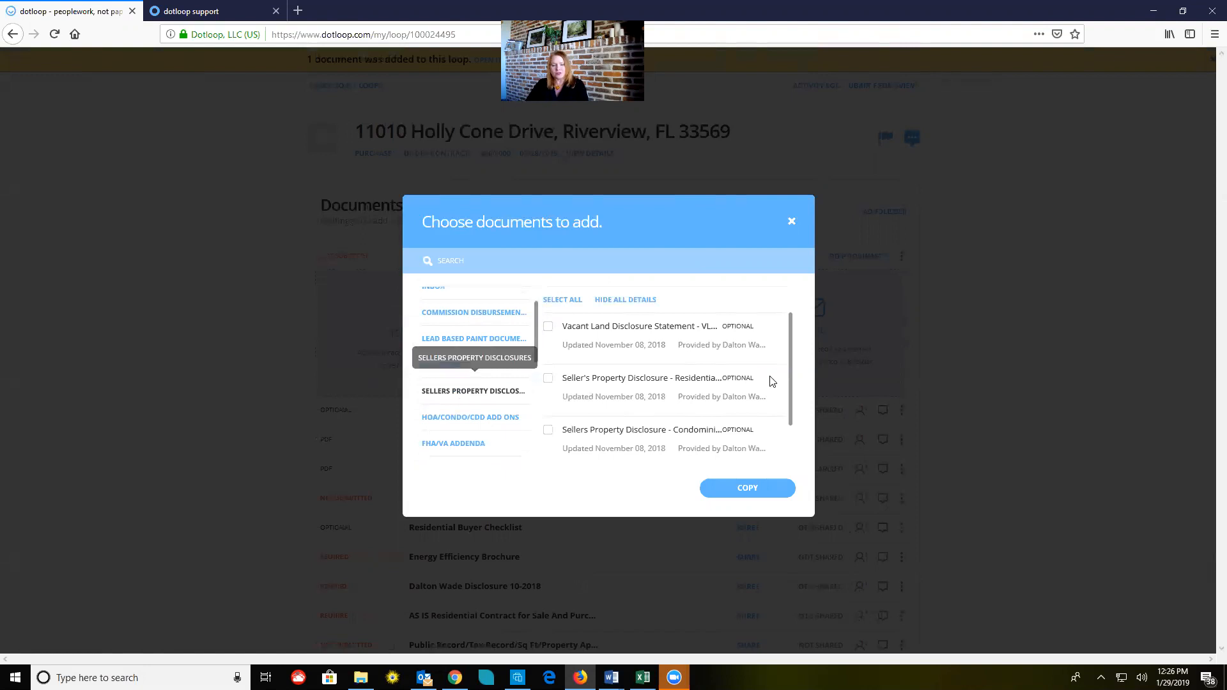
drag(792, 364, 795, 445)
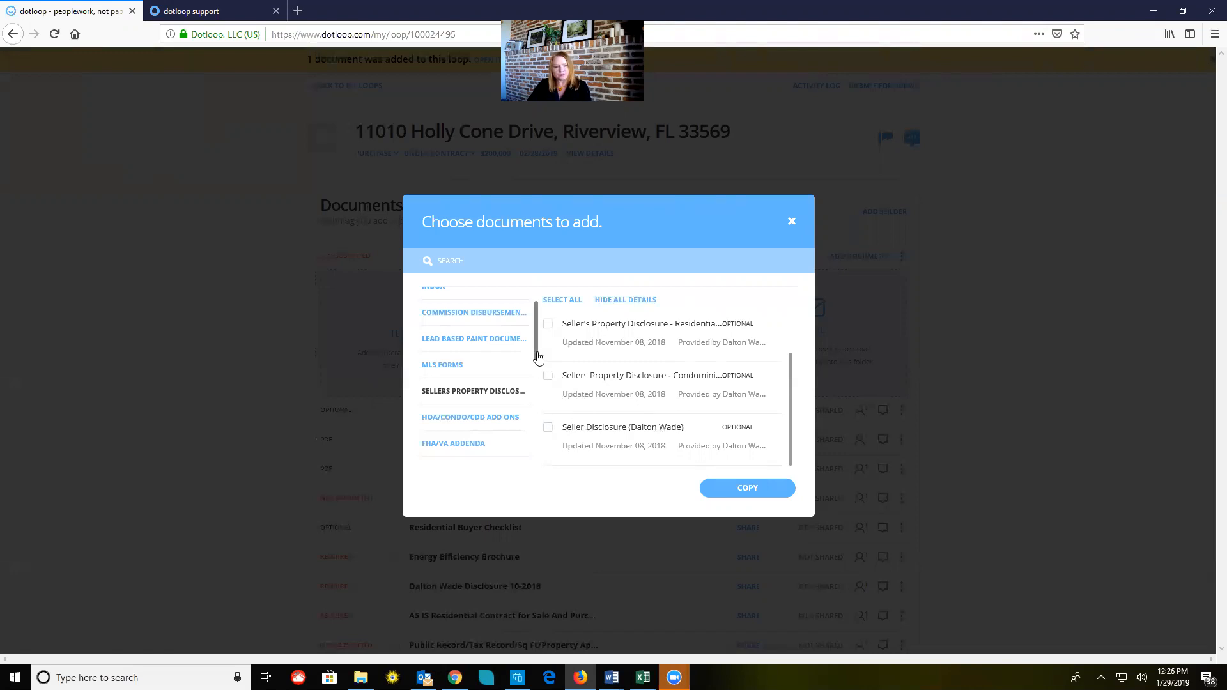
scroll(537, 355, down, 1)
Copy the FHA/VA Addendum (FAR/BAR CR-5 E) from the FHA/VA Addenda templates into Initial Docs
click(484, 387)
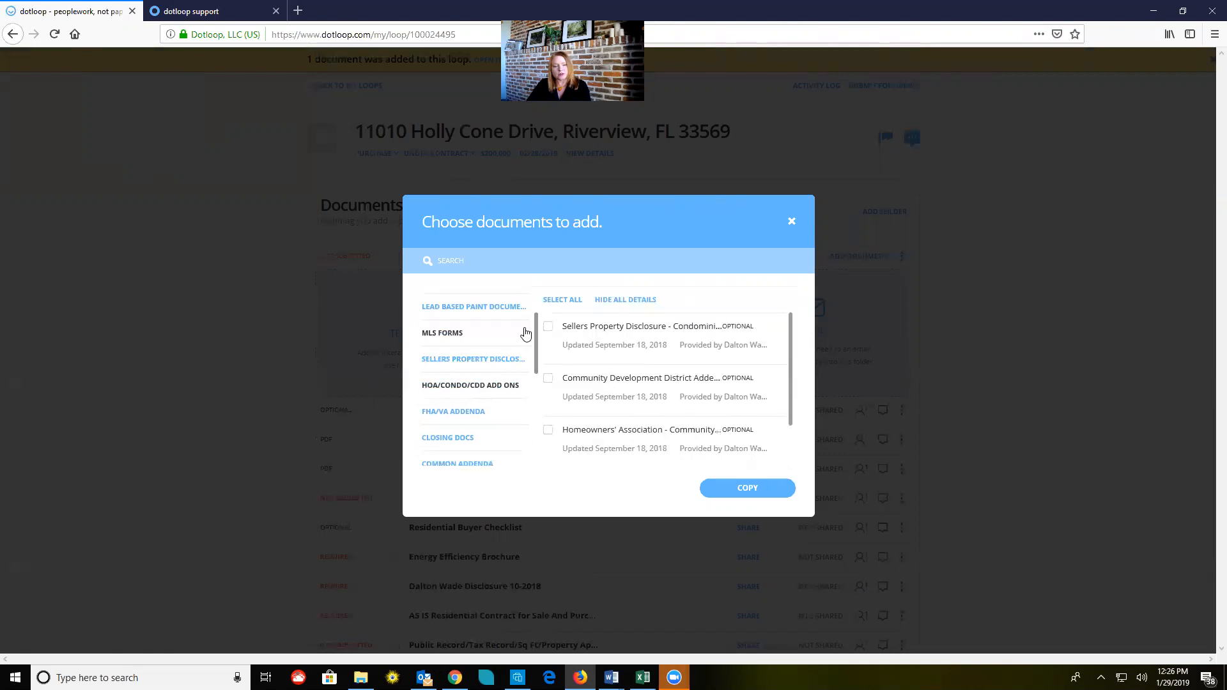
scroll(536, 349, down, 2)
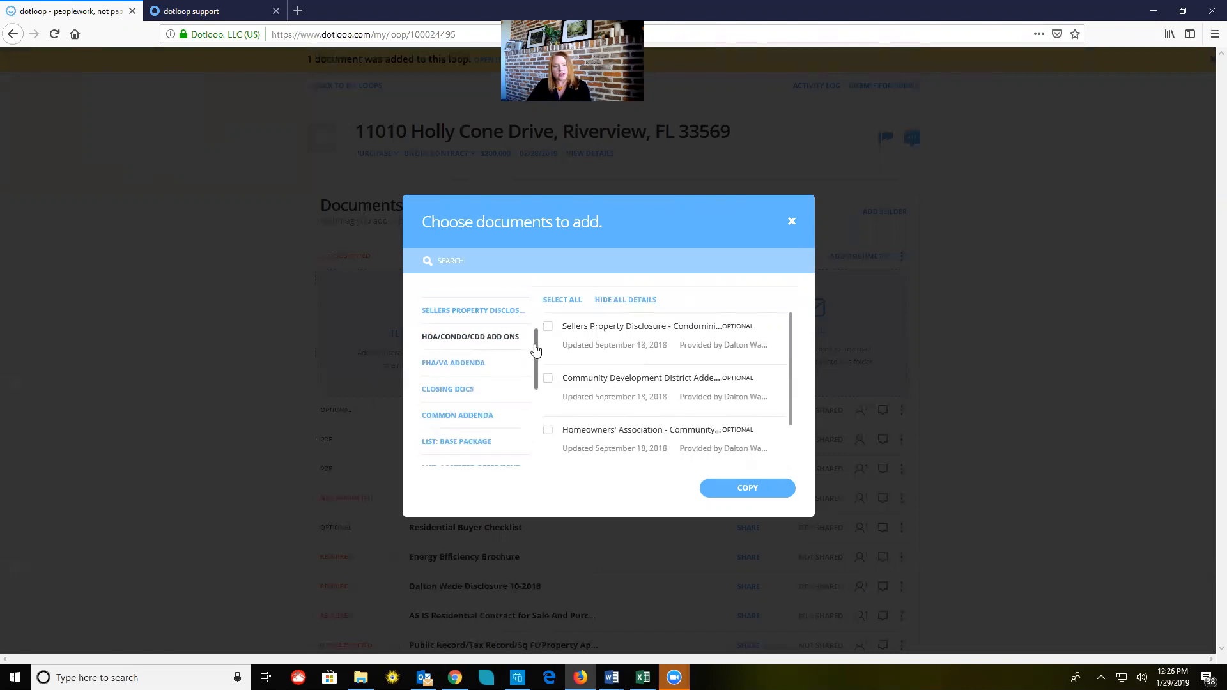
click(470, 369)
click(548, 326)
click(749, 489)
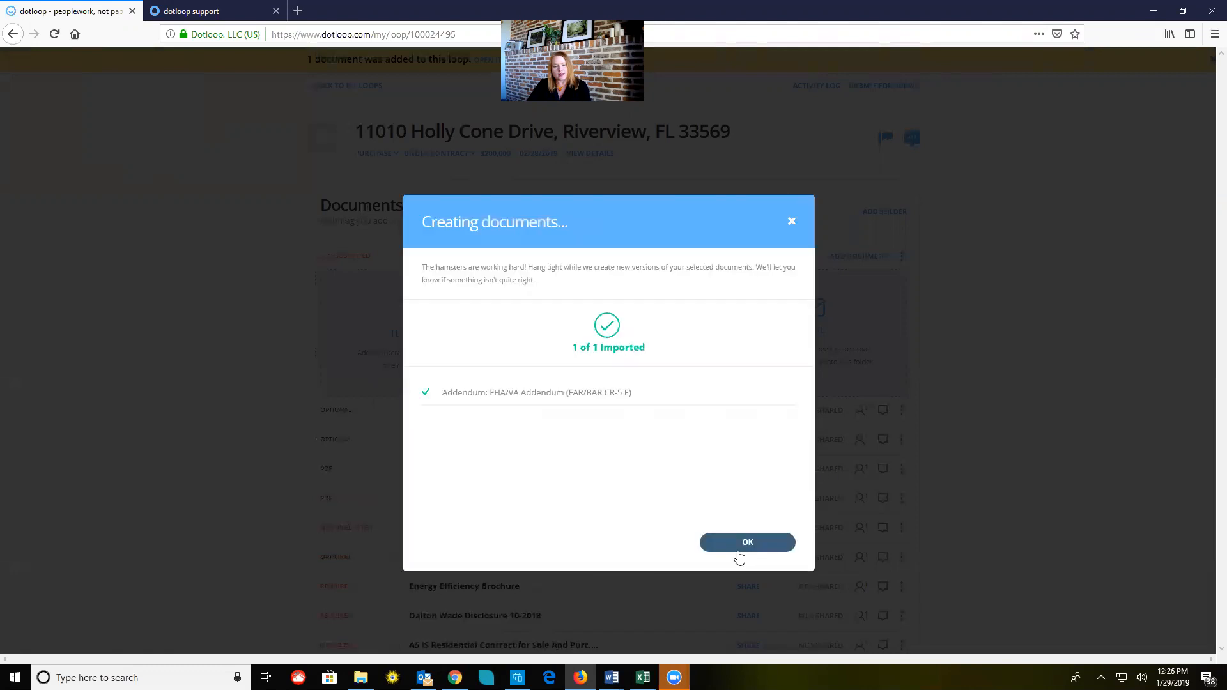
click(740, 550)
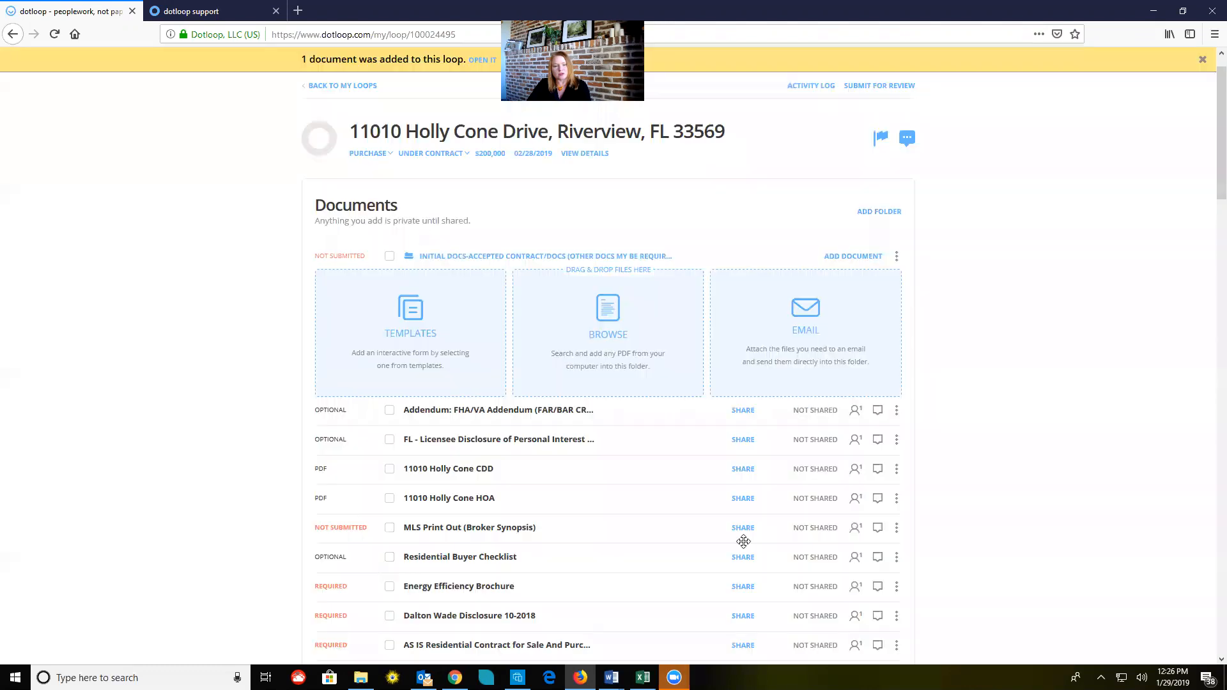
Copy Lead Info Pamphlet from the Lead Based Paint Documents templates into Initial Docs
click(432, 314)
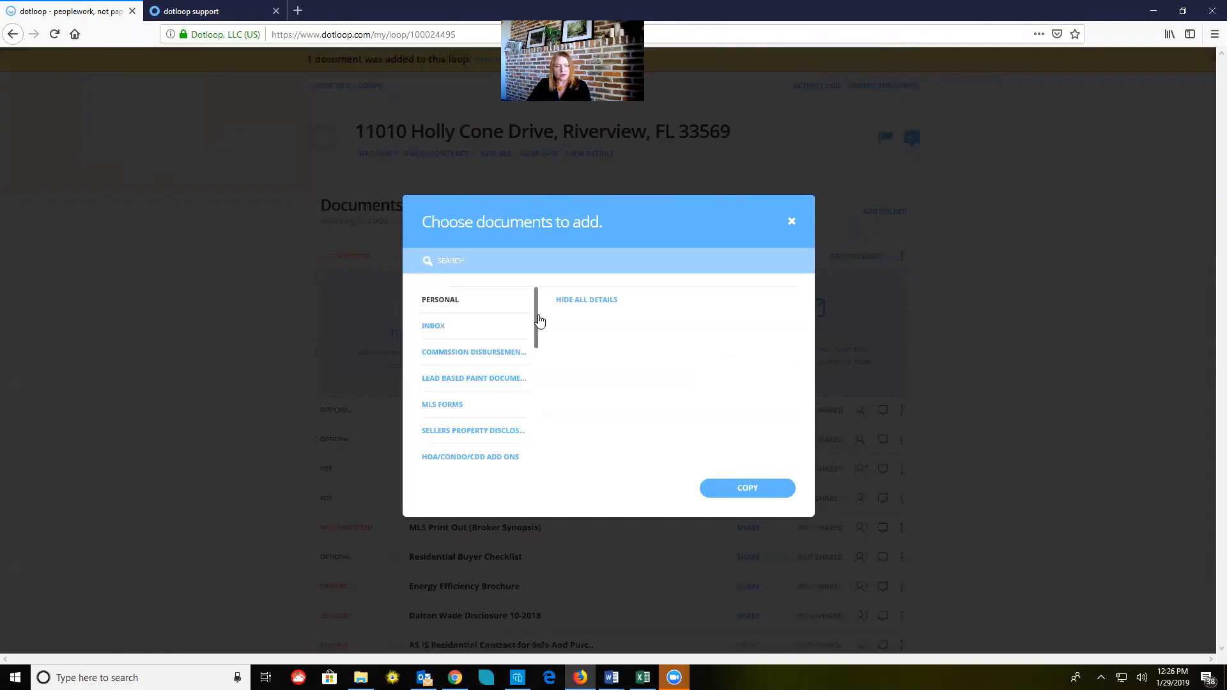
scroll(534, 466, down, 5)
scroll(530, 345, up, 5)
click(448, 378)
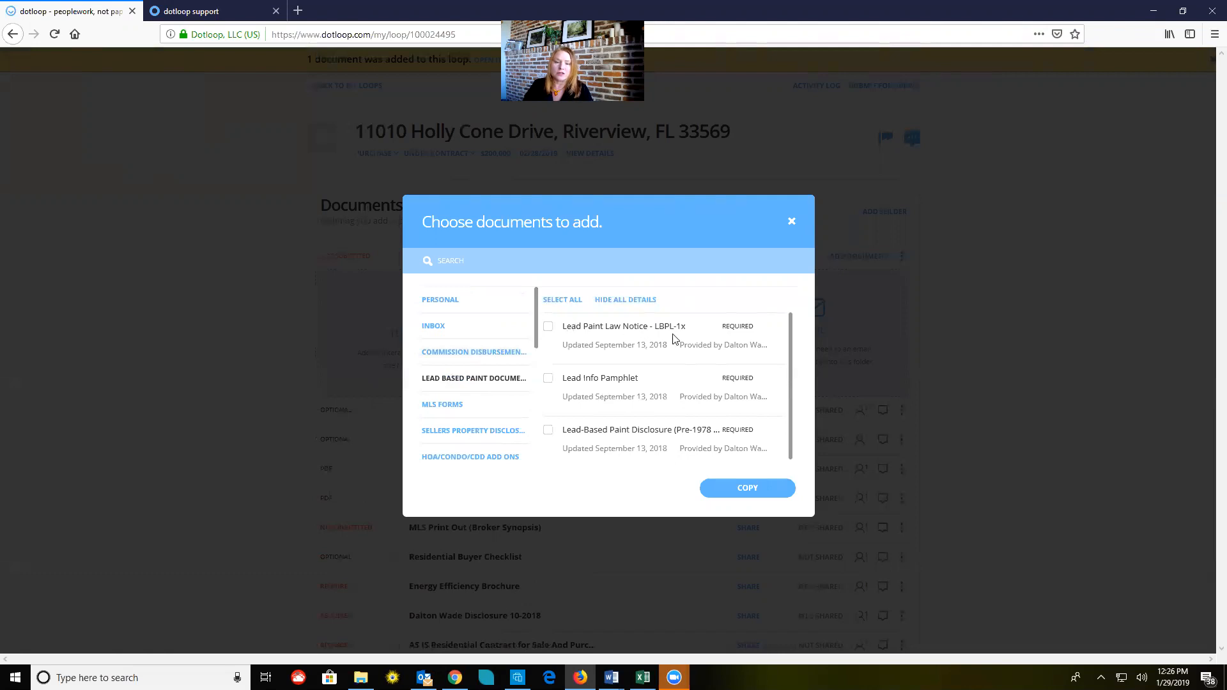
click(647, 381)
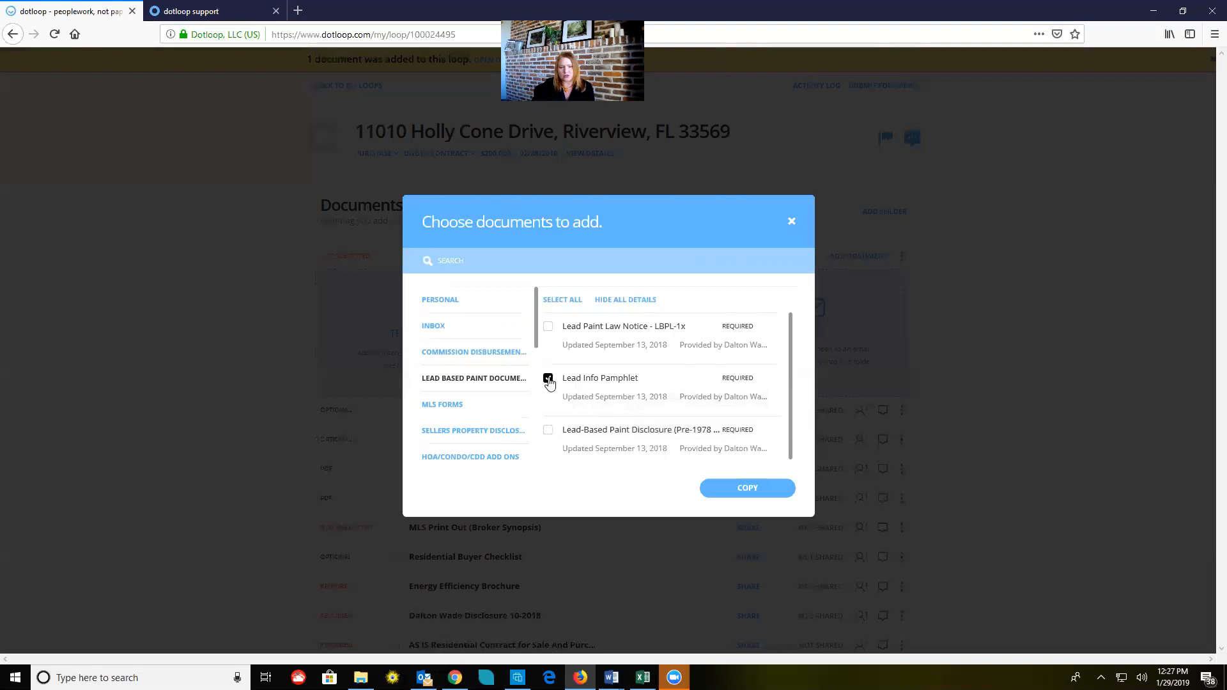
click(752, 489)
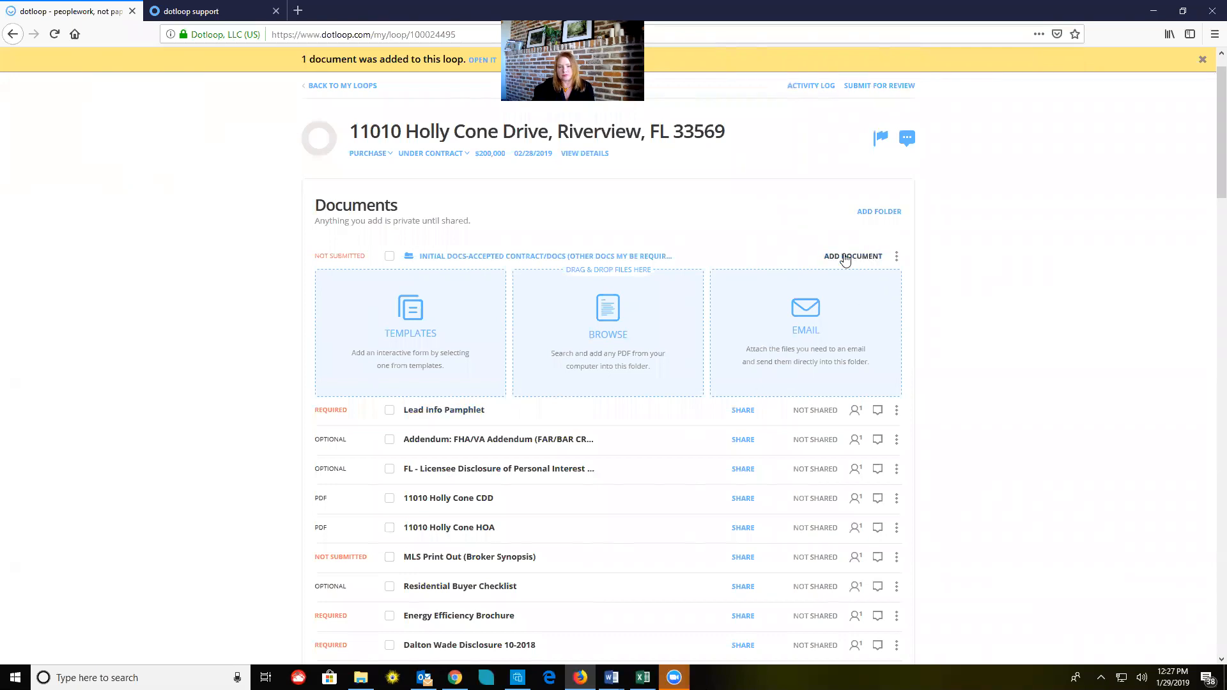
Copy the Initial Docs folder's dedicated upload email address to the clipboard, then switch to Outlook
click(845, 258)
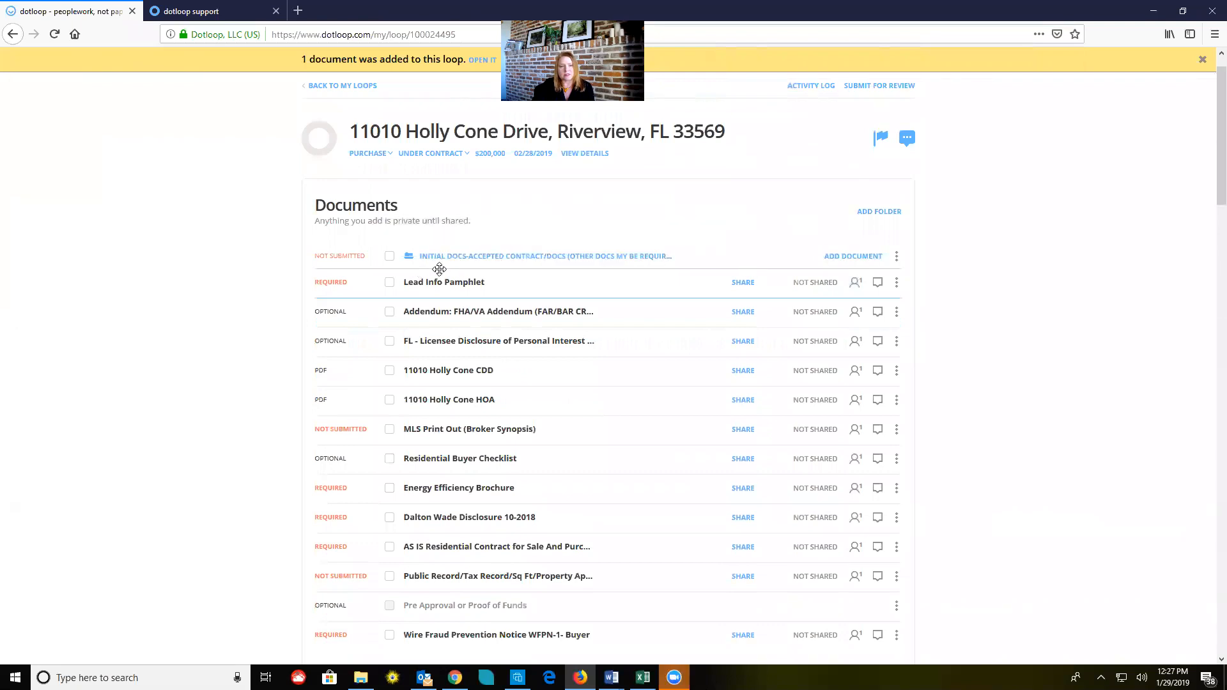
click(847, 258)
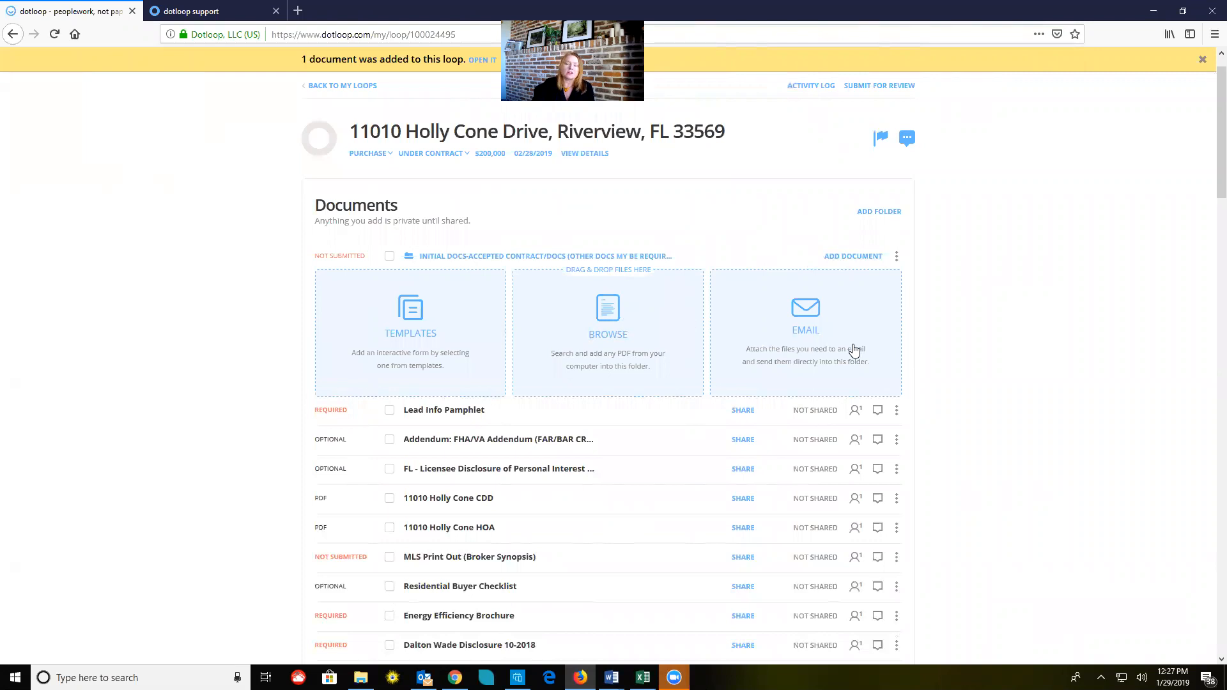
scroll(619, 452, down, 2)
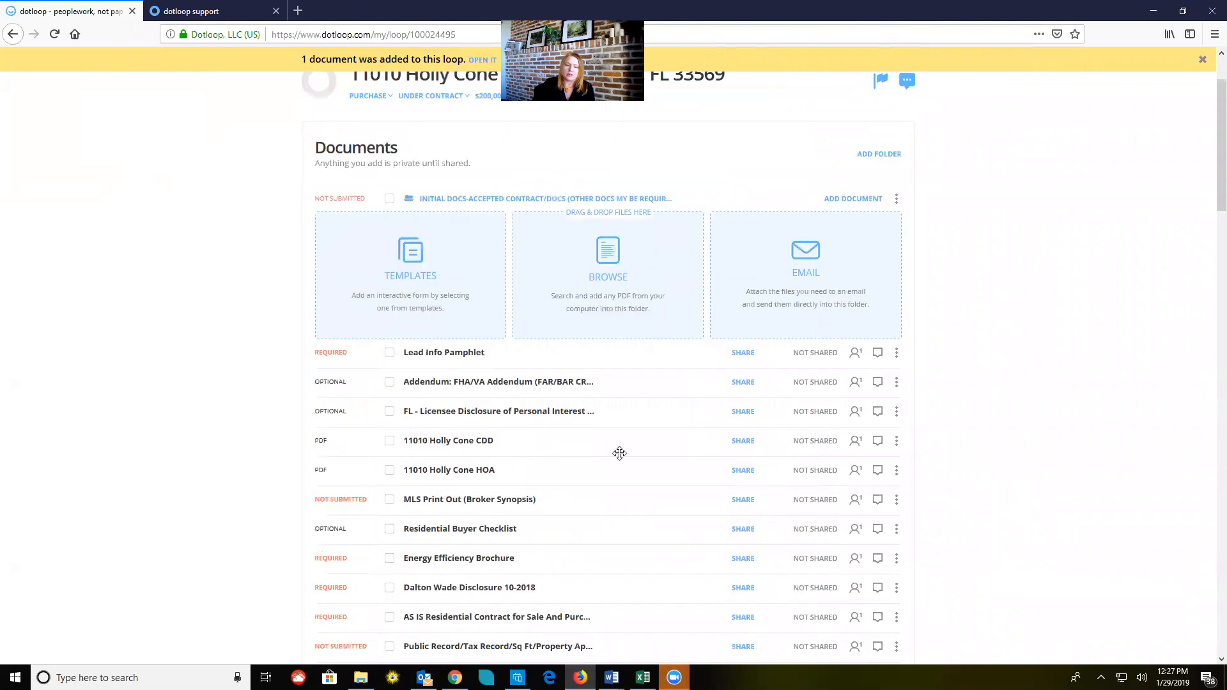
scroll(834, 270, up, 3)
click(805, 358)
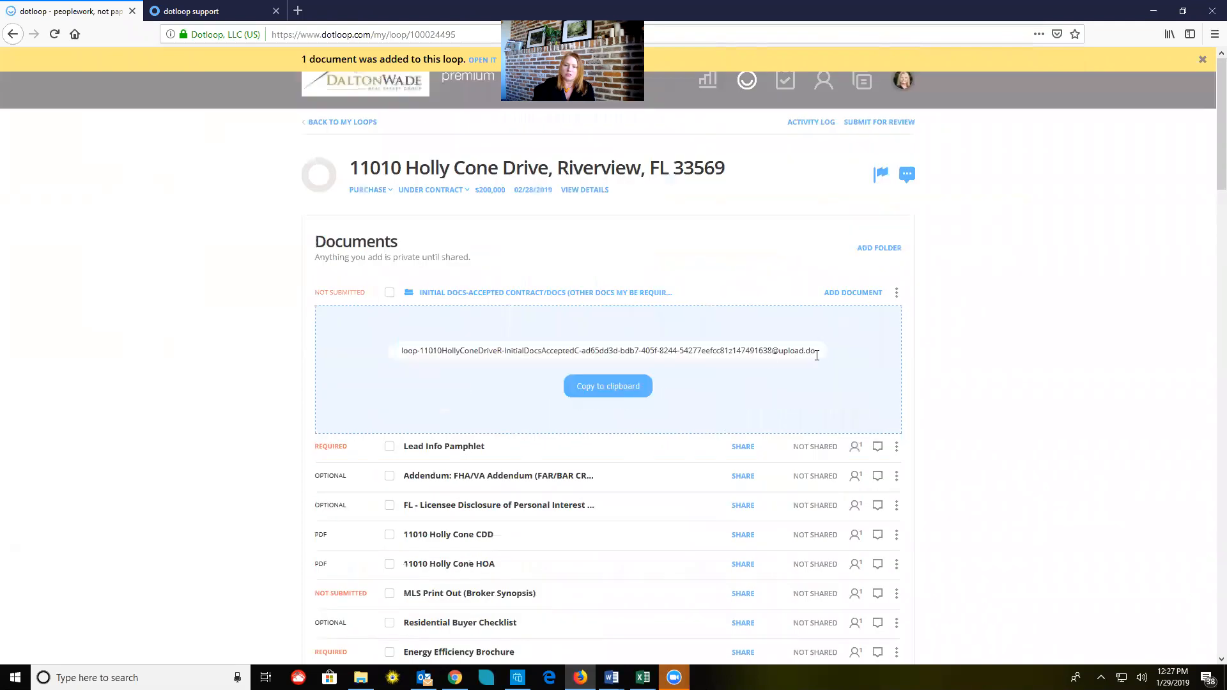
click(640, 385)
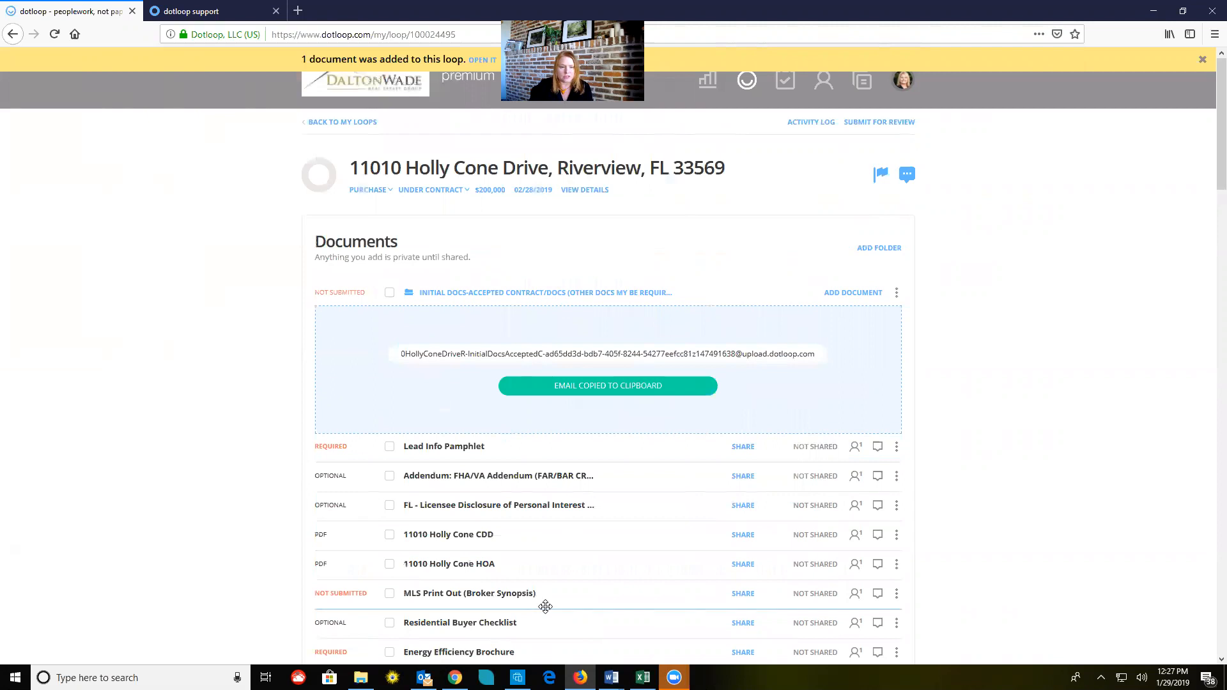
key(alt+Tab)
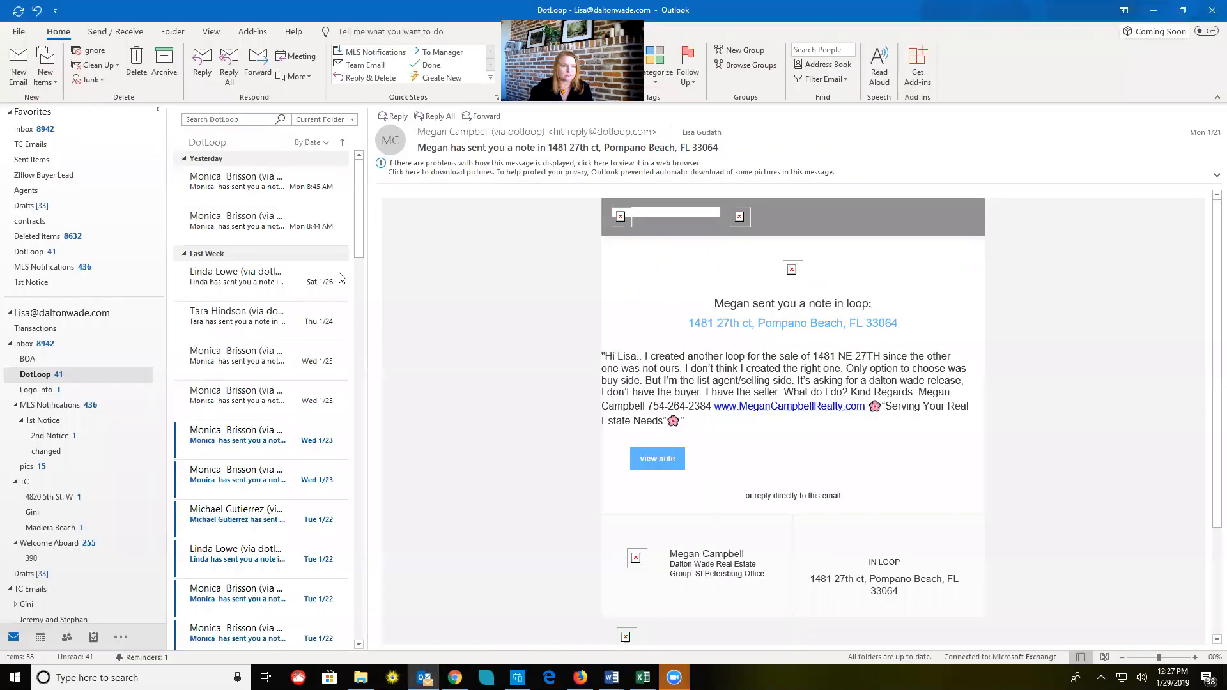
Search the Inbox for 'pre approval' and open the FW: PreQualLetterPage.pdf email
click(38, 130)
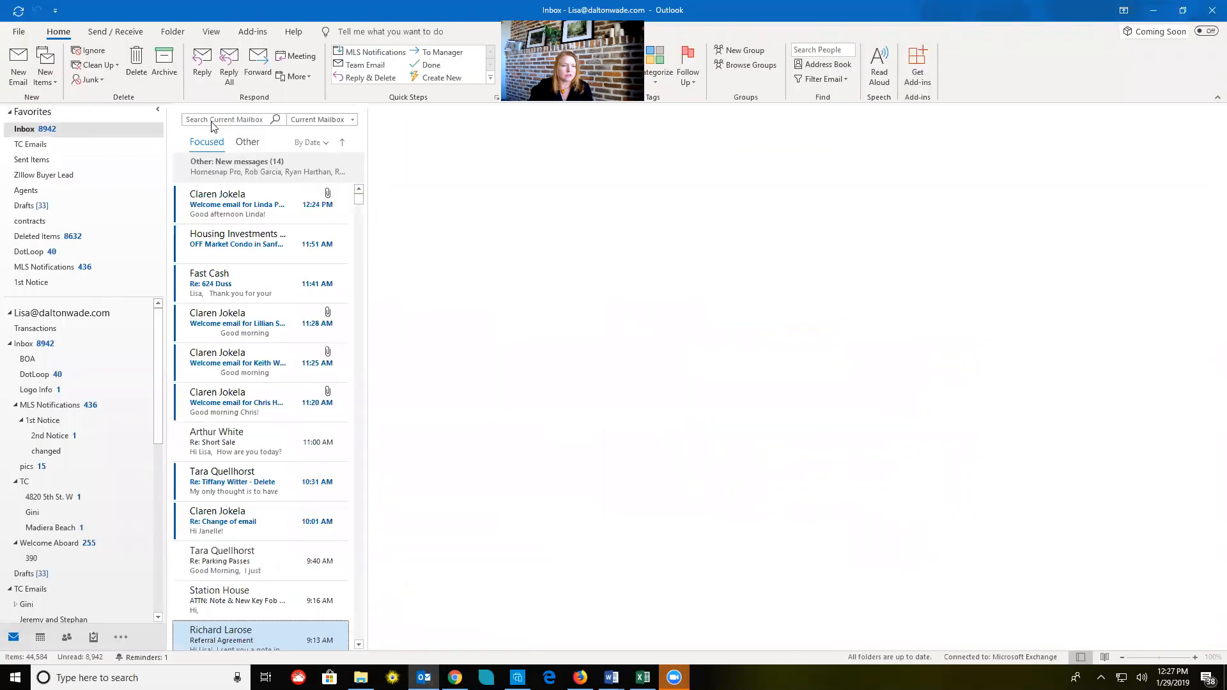
click(214, 120)
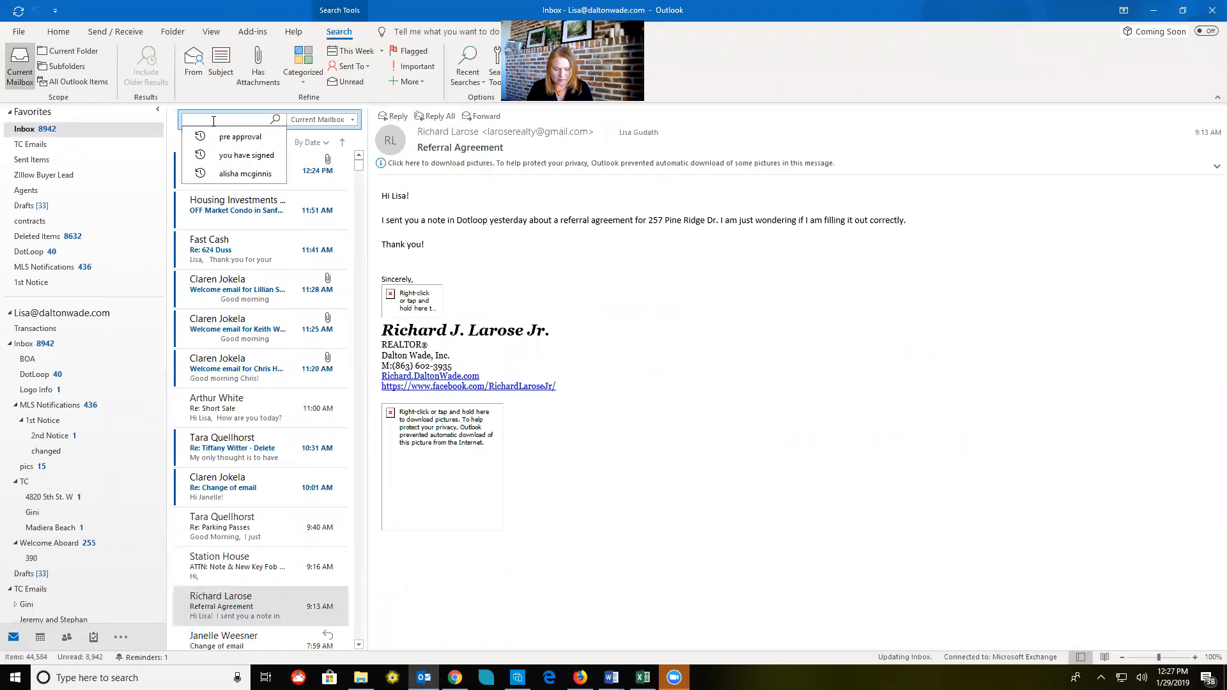
text(pre approval)
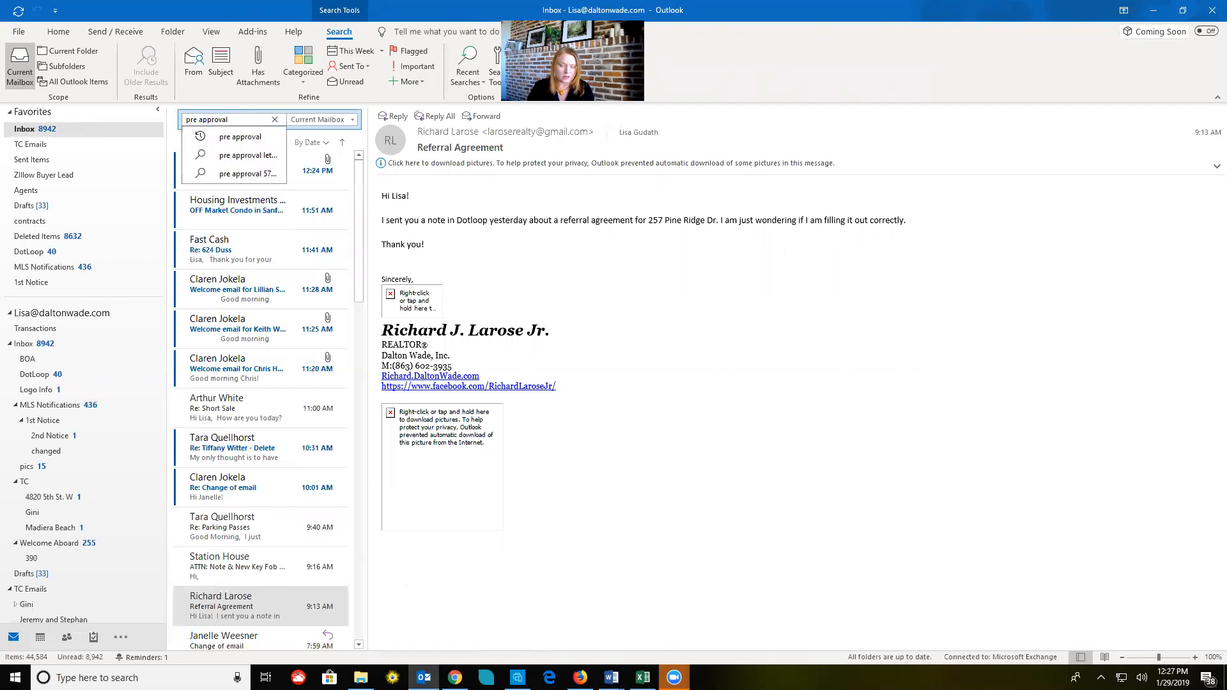
key(Return)
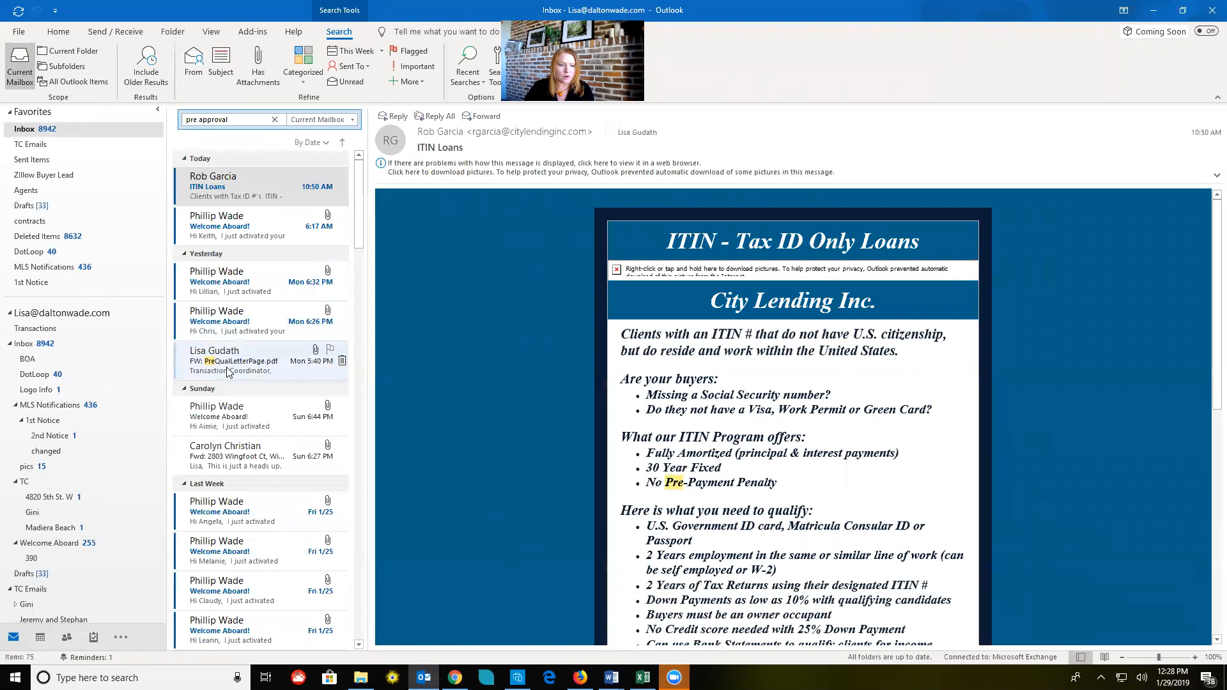
click(228, 372)
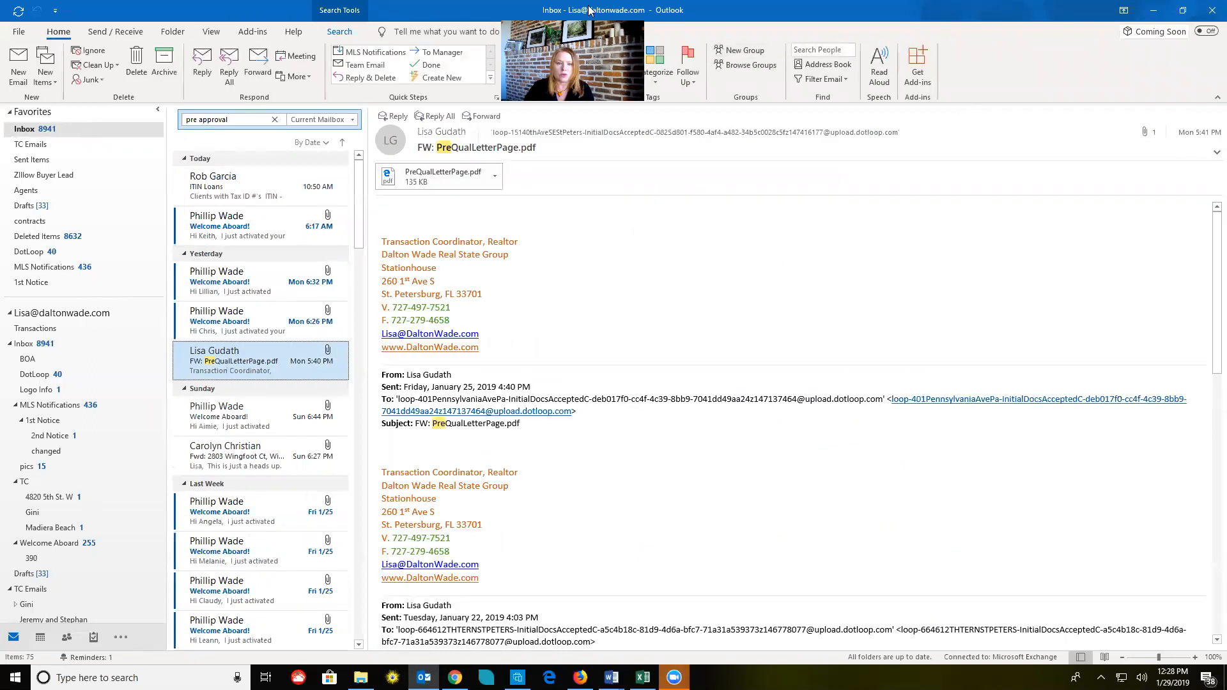
drag(588, 10, 394, 2)
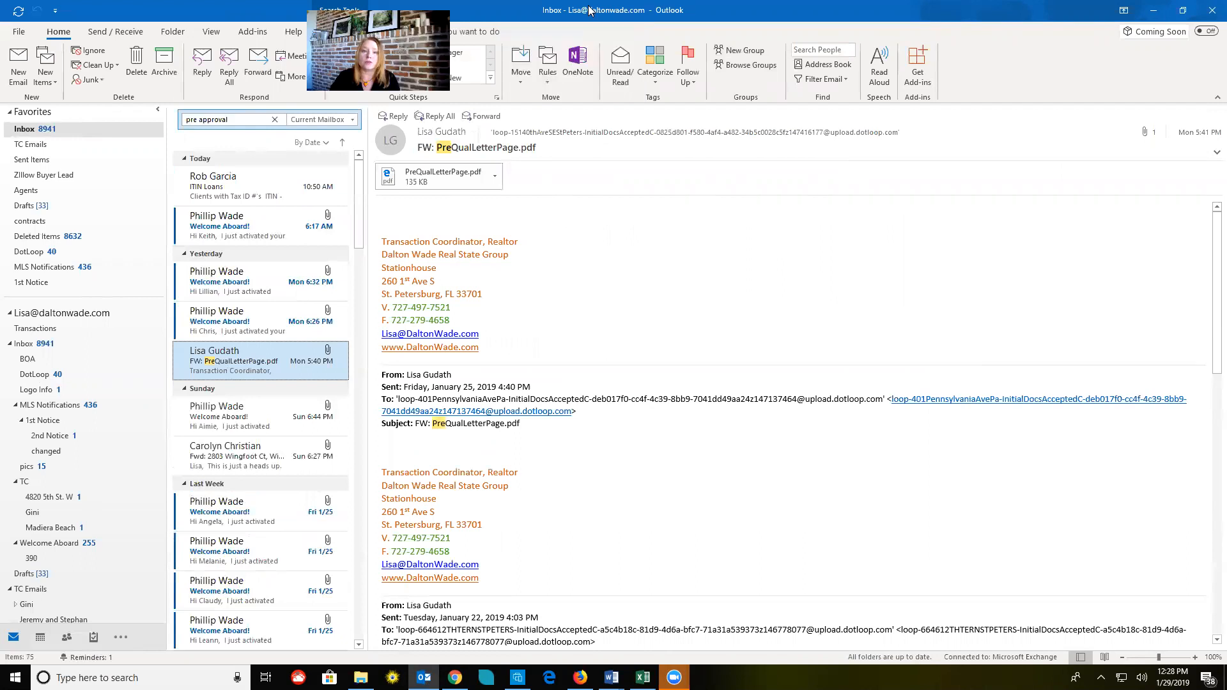
Forward the email to the pasted dotloop upload address and send it
click(487, 119)
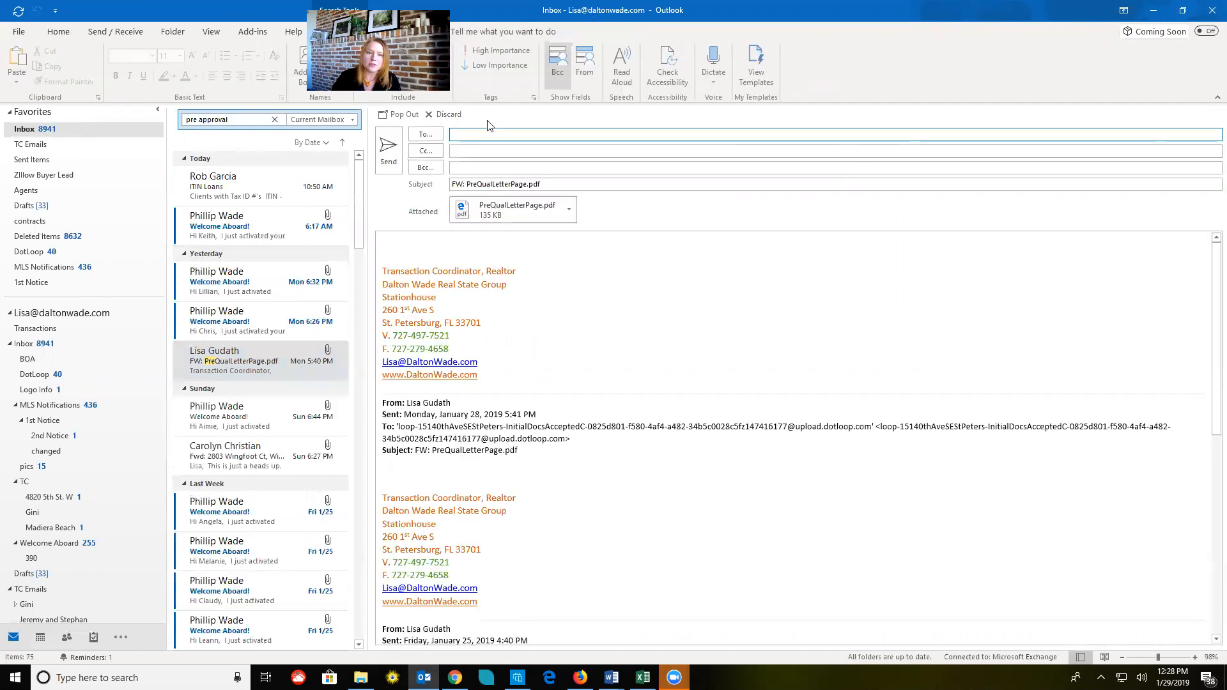
key(ctrl+v)
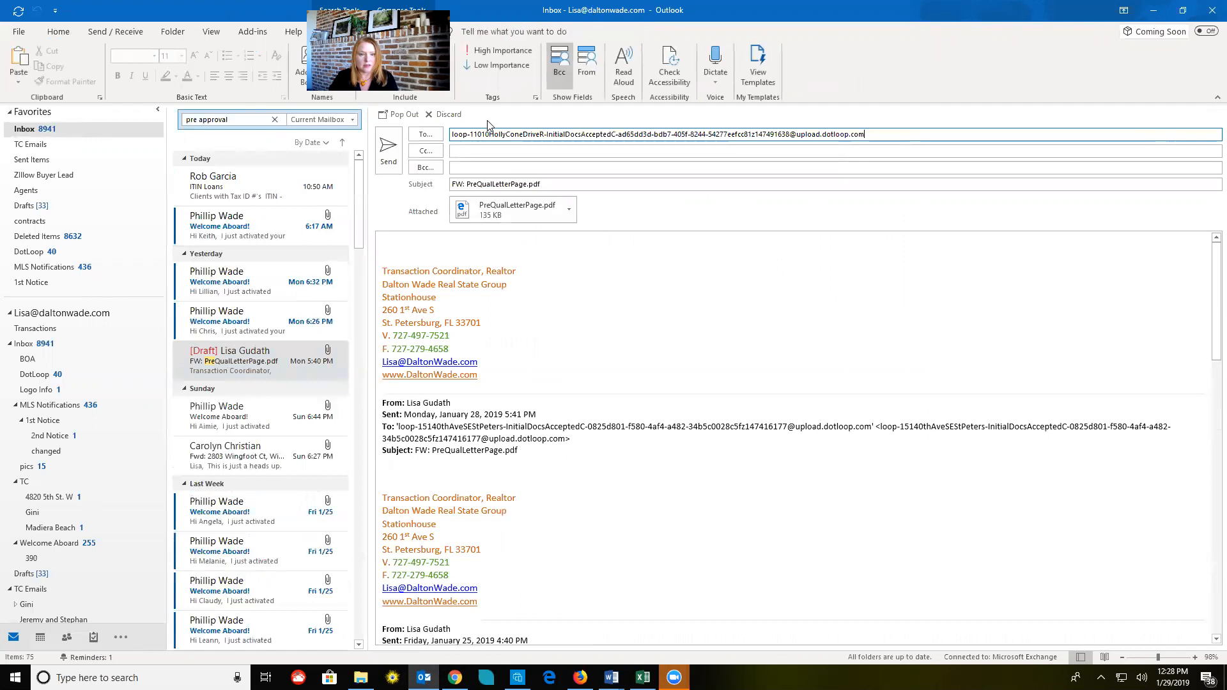
click(386, 165)
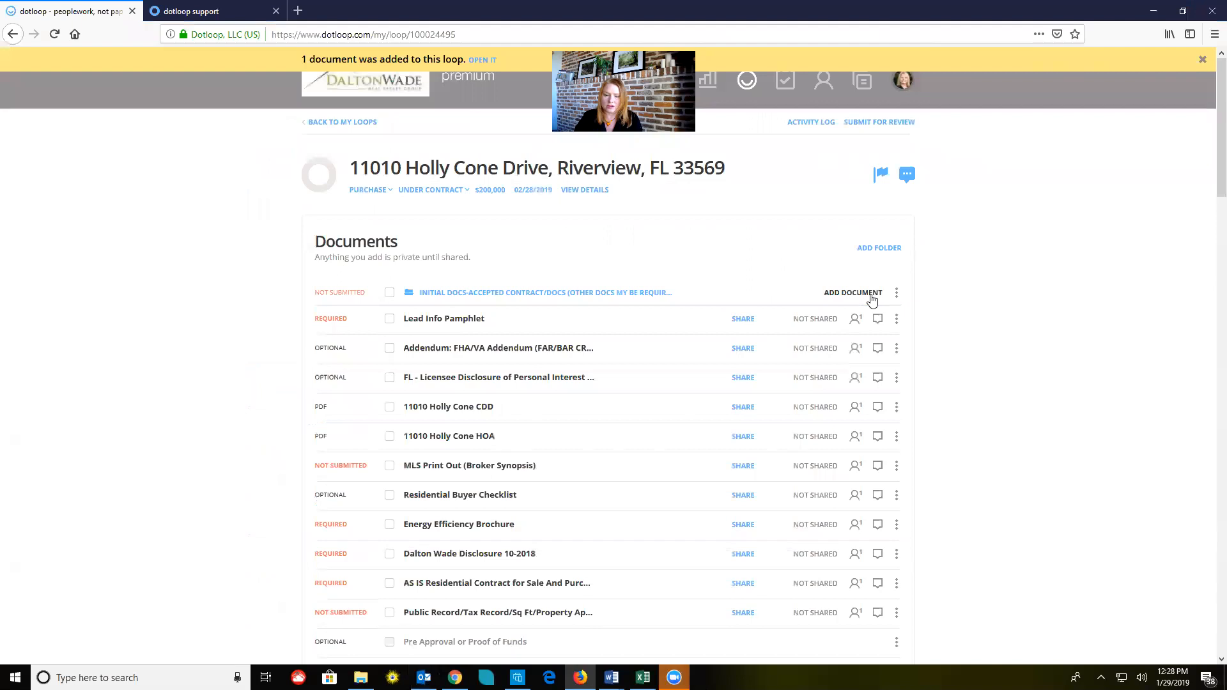
Toggle the INITIAL DOCS folder's add-document options and document list, then try dragging the folder
click(873, 295)
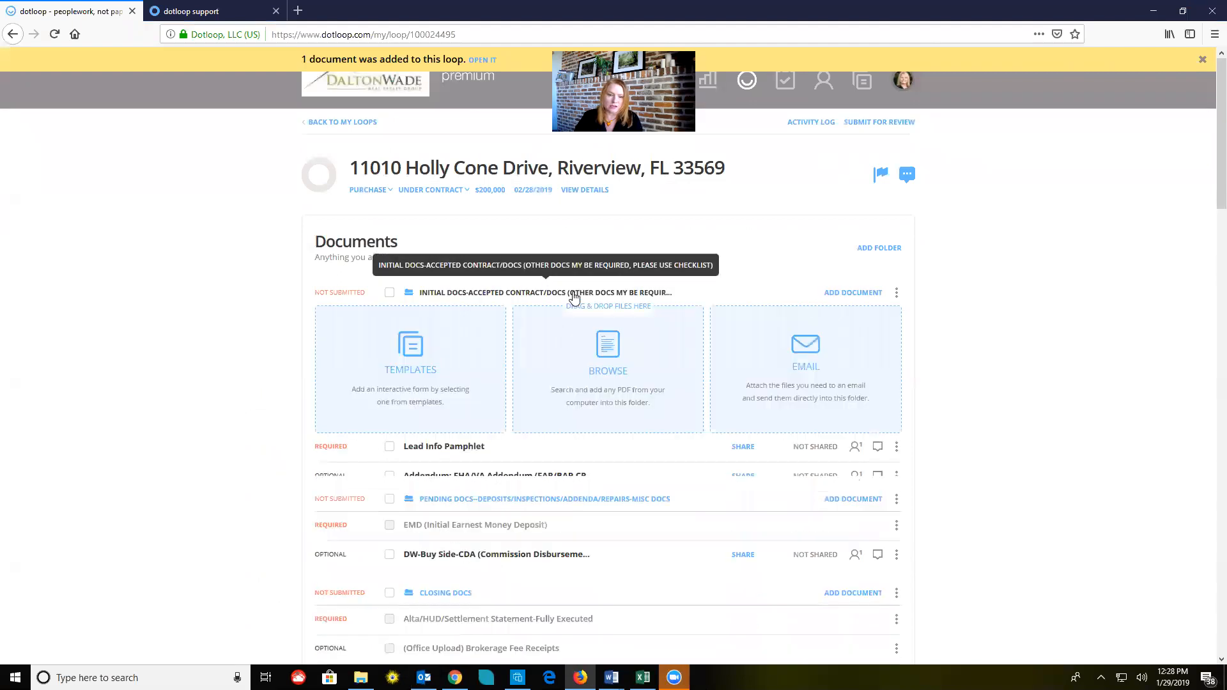
click(573, 295)
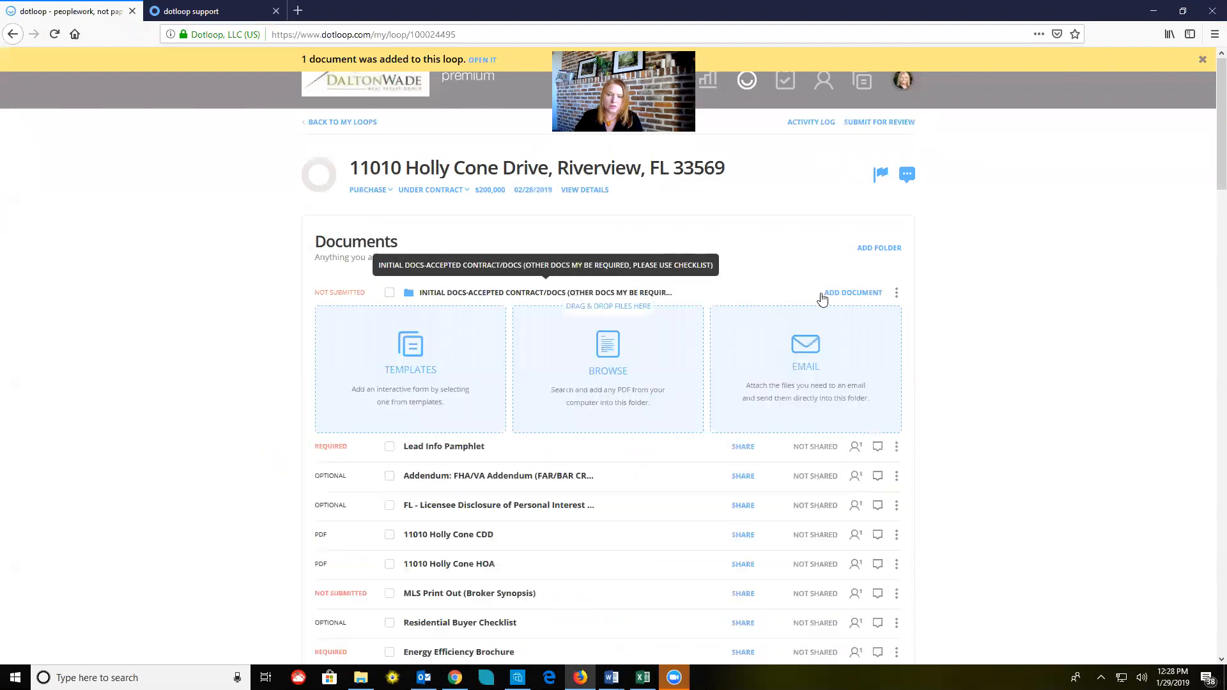
click(850, 294)
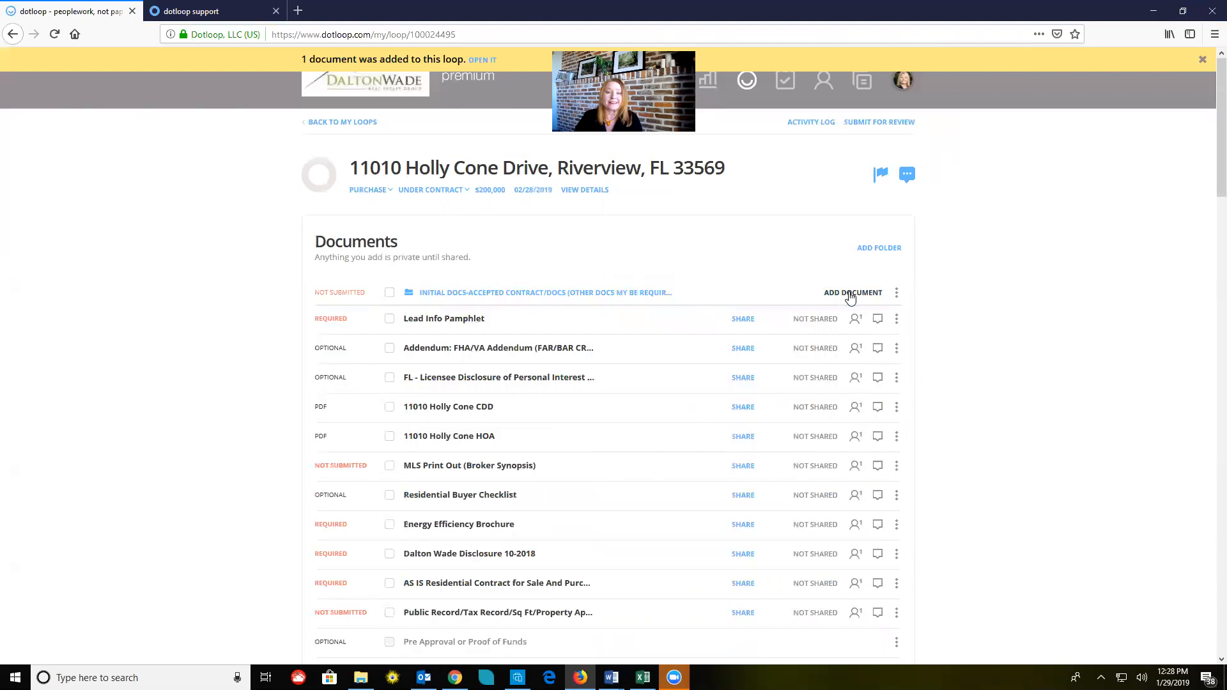
click(568, 296)
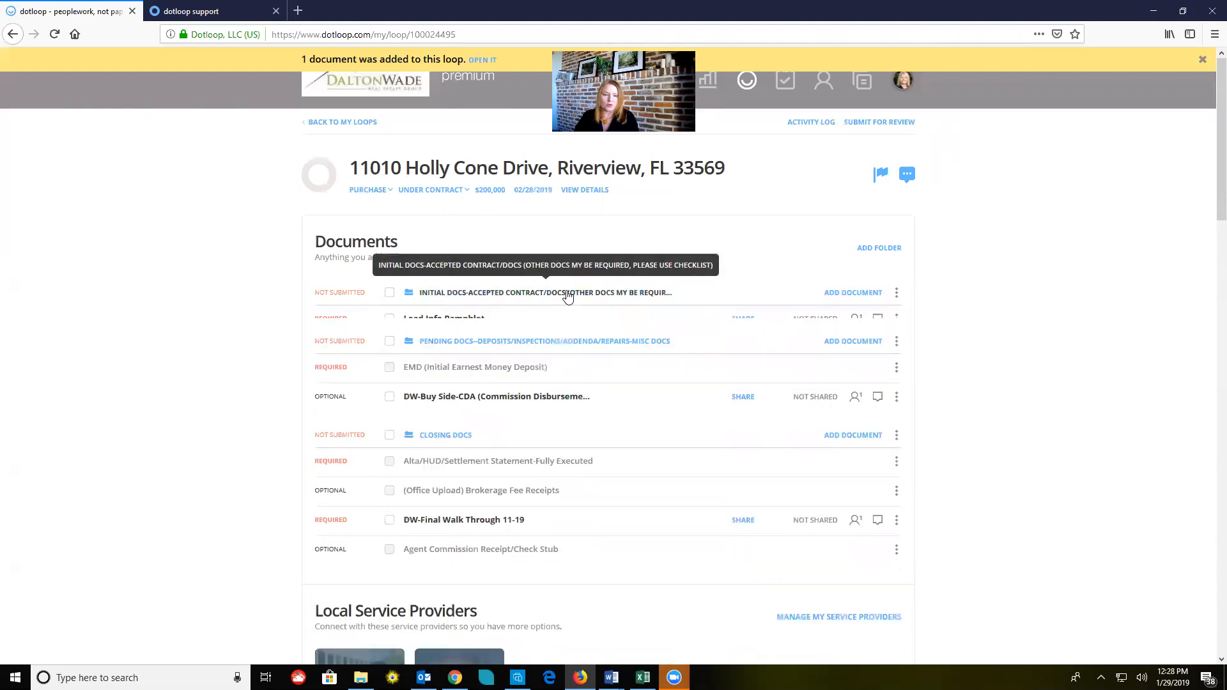
click(567, 295)
click(567, 295)
click(568, 295)
click(567, 295)
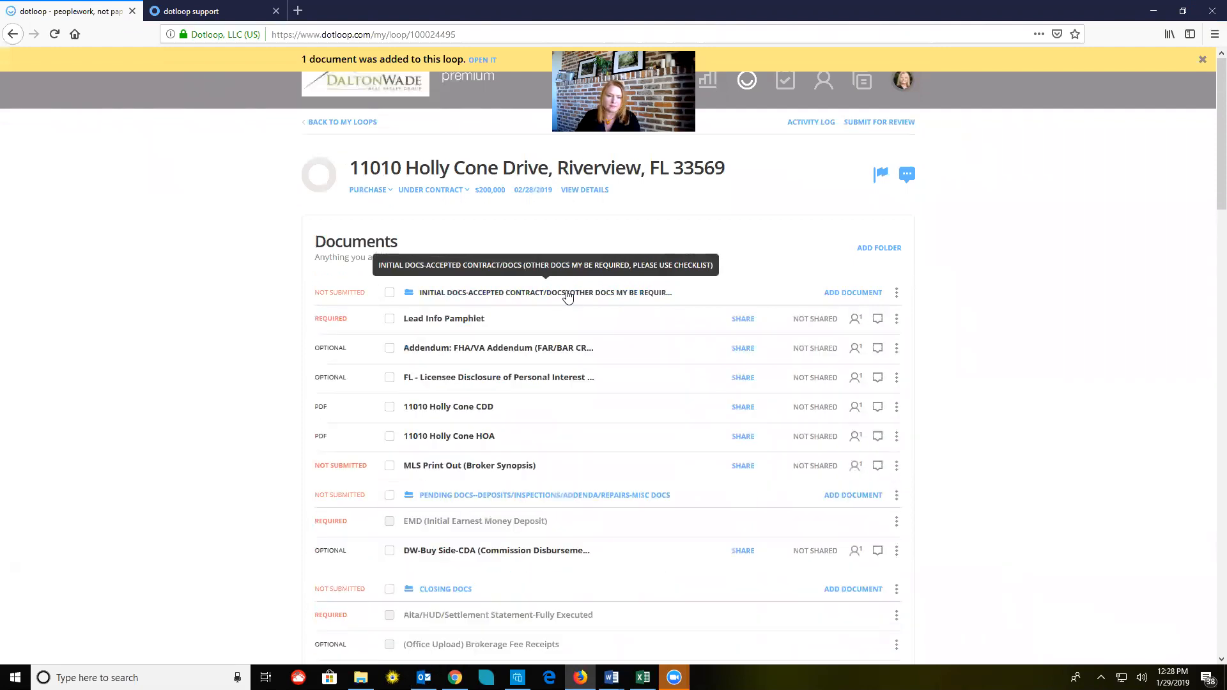
mouse_move(575, 296)
mouse_down()
mouse_move(561, 577)
mouse_move(582, 282)
mouse_up()
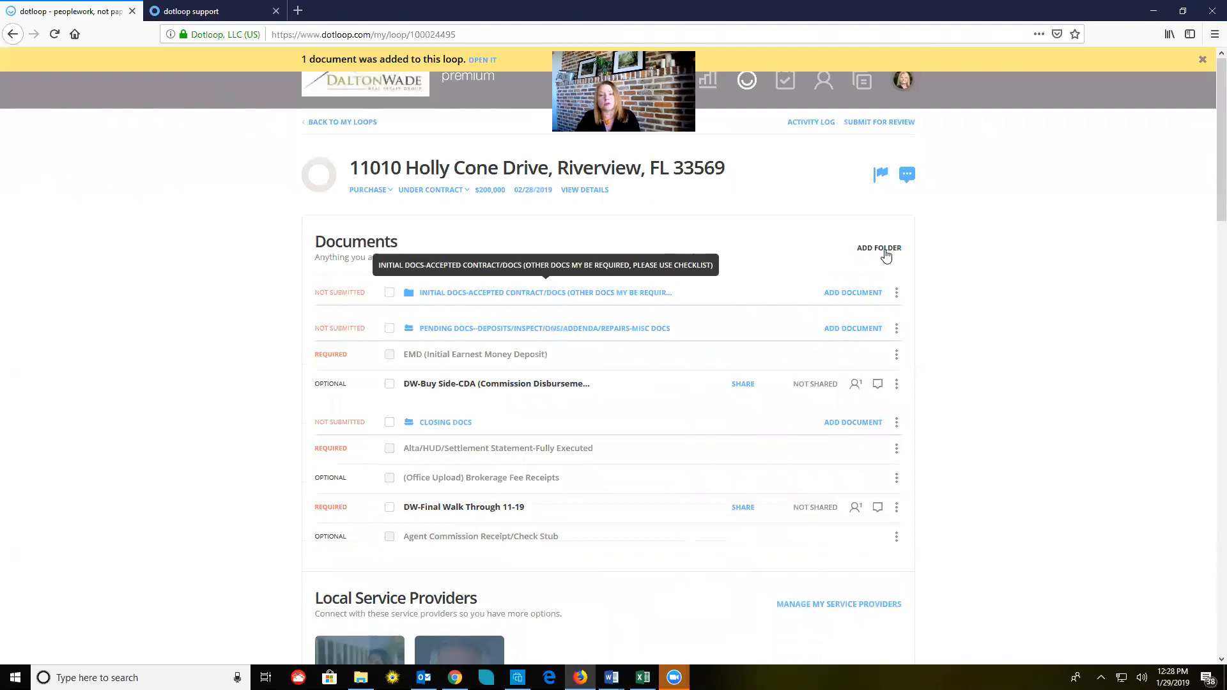
Add a new folder named HOA Docs to the loop's documents
click(886, 250)
key(Delete)
key(Delete)
key(Delete)
key(Delete)
key(Delete)
key(Delete)
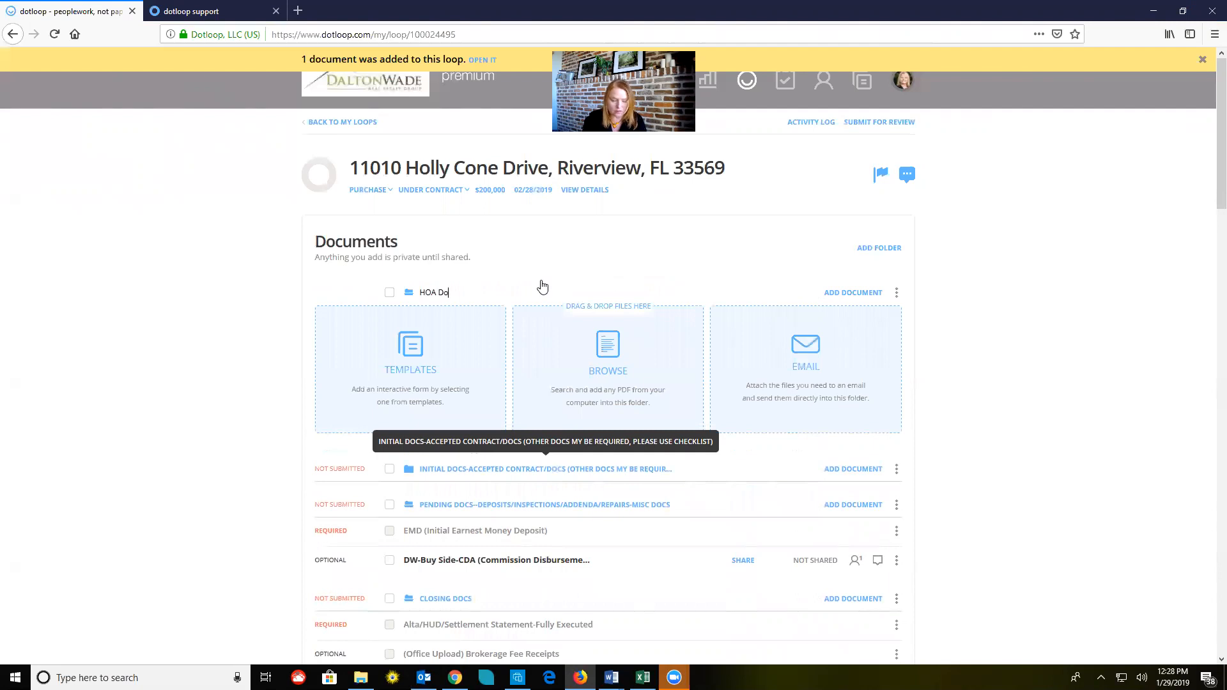
key(Return)
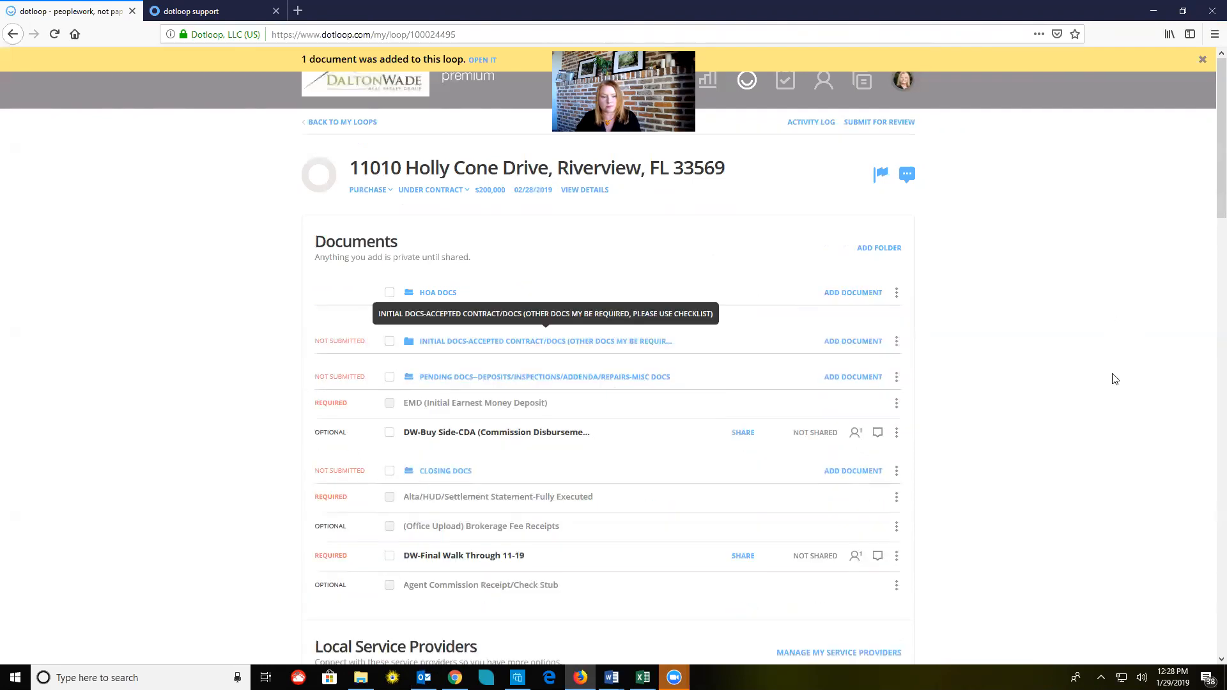
click(573, 345)
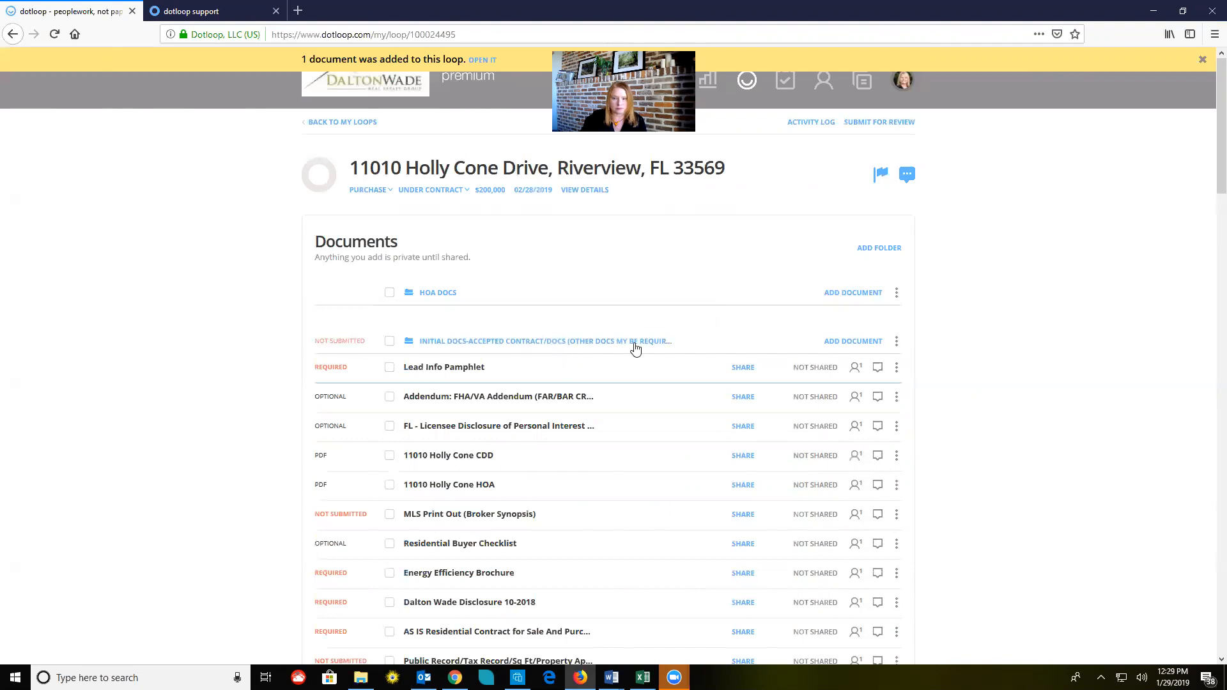
click(1202, 61)
click(55, 38)
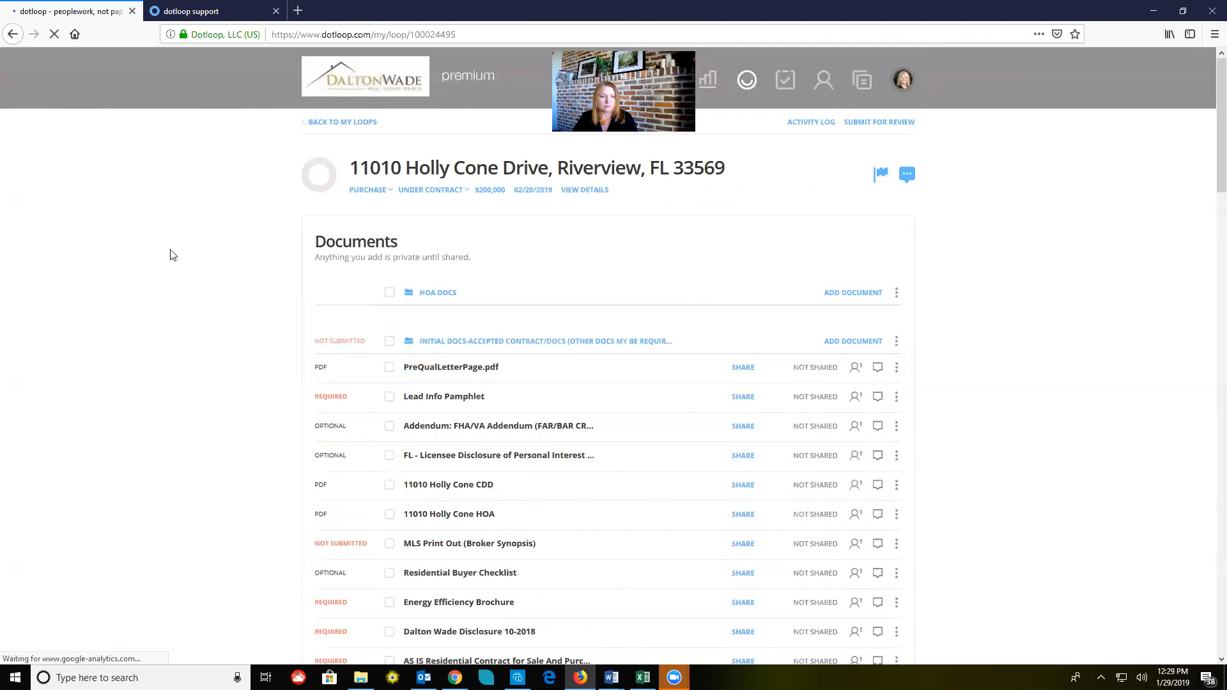
scroll(1178, 418, down, 2)
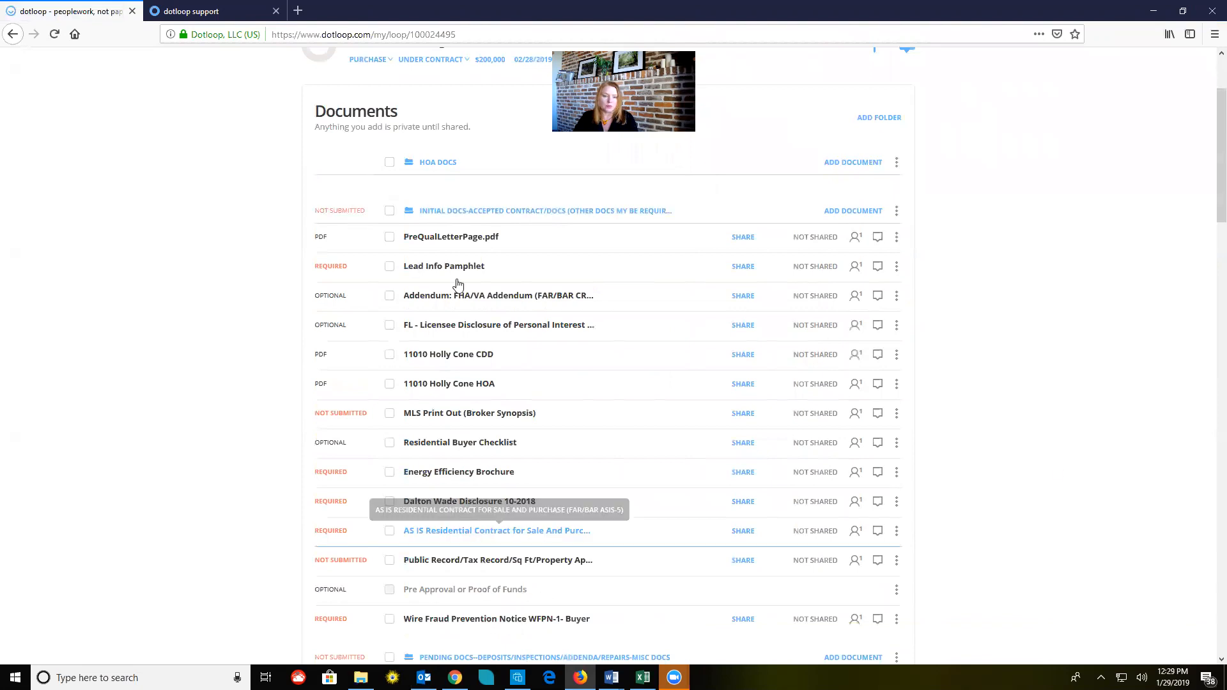
drag(464, 228, 440, 579)
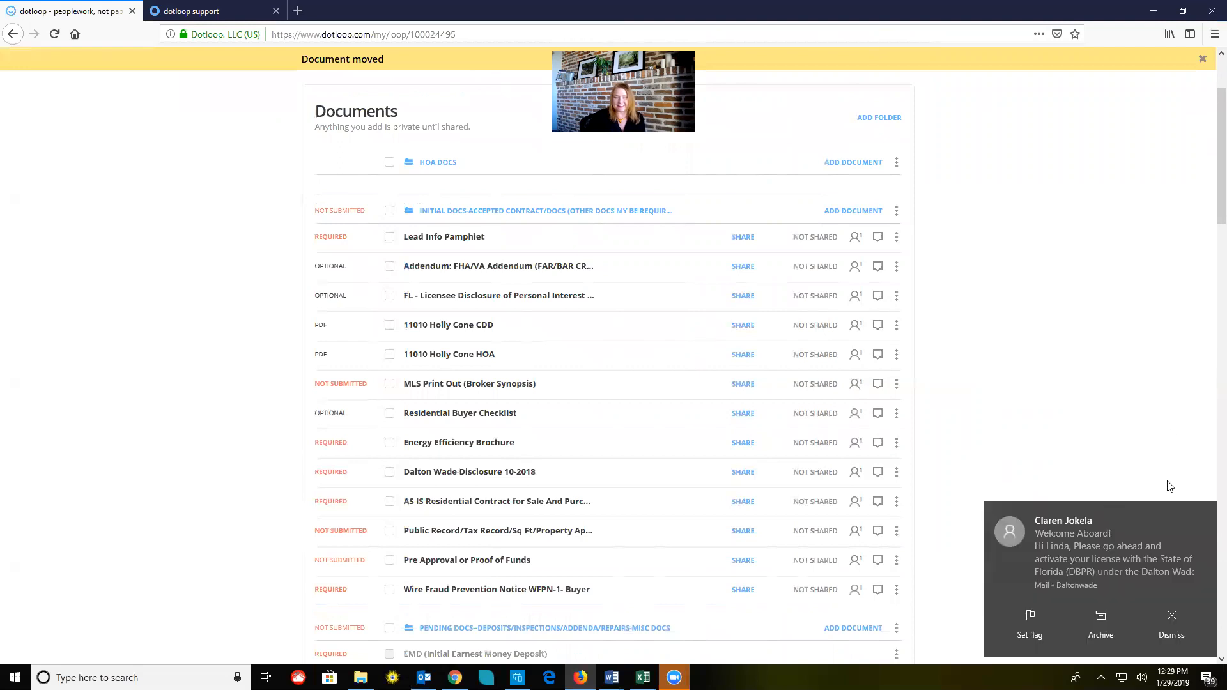
scroll(1126, 378, up, 2)
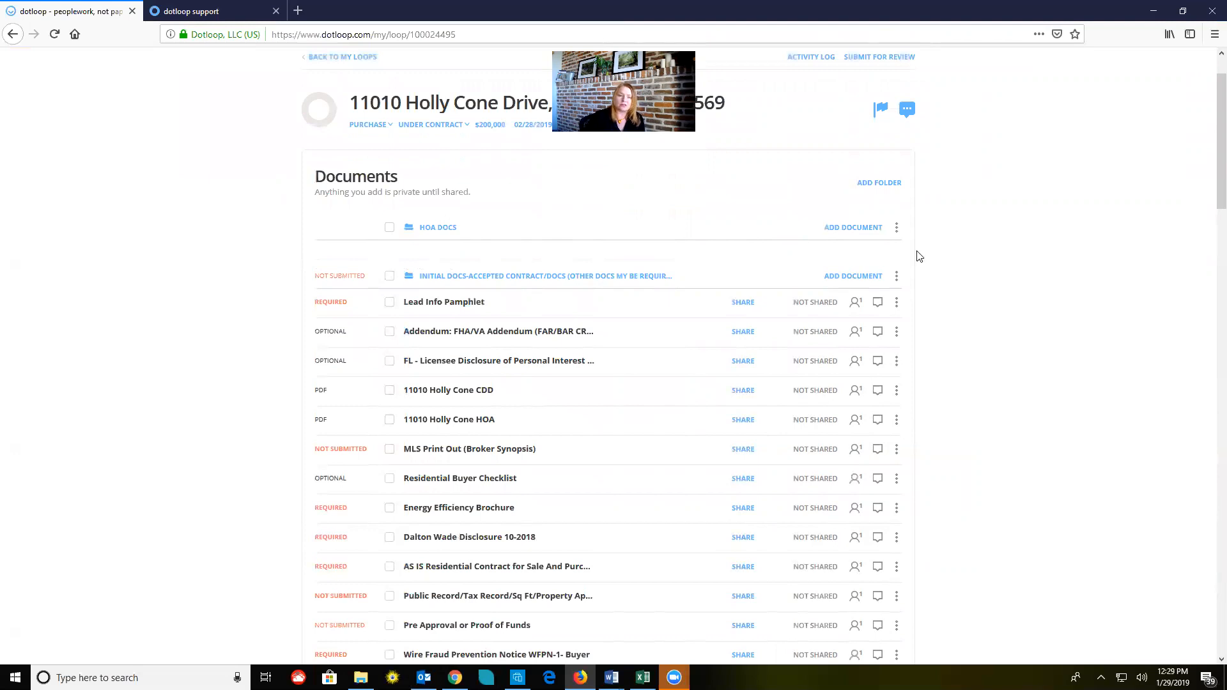
click(451, 124)
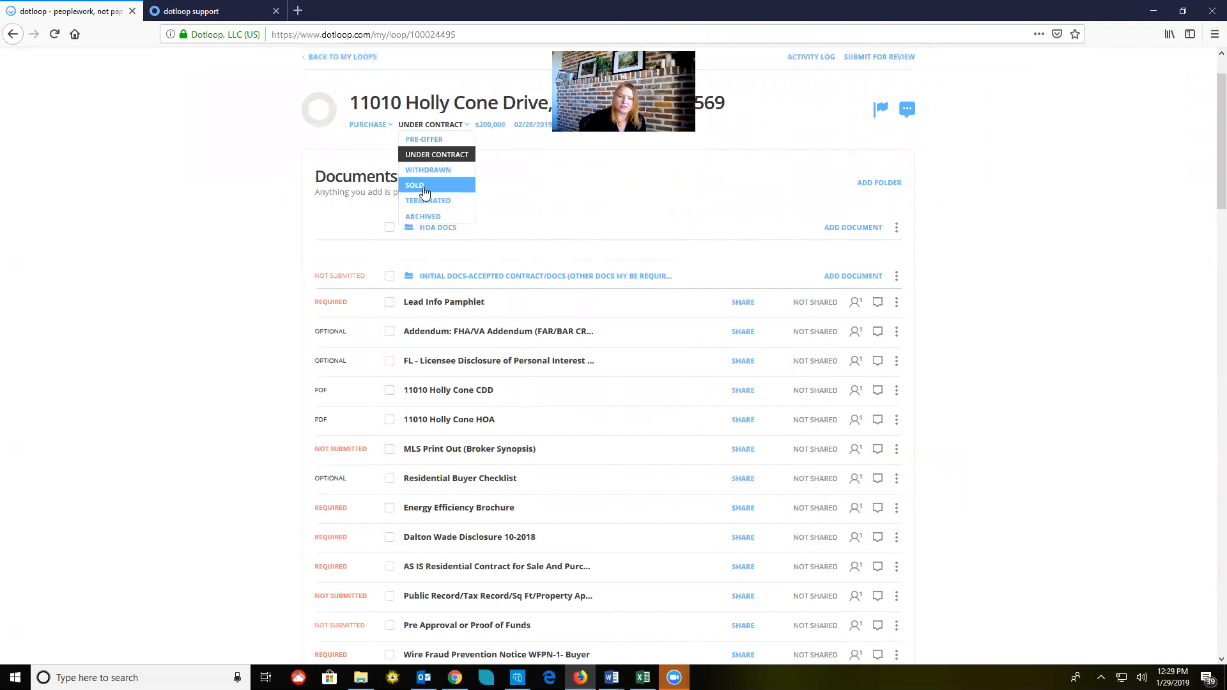
click(439, 154)
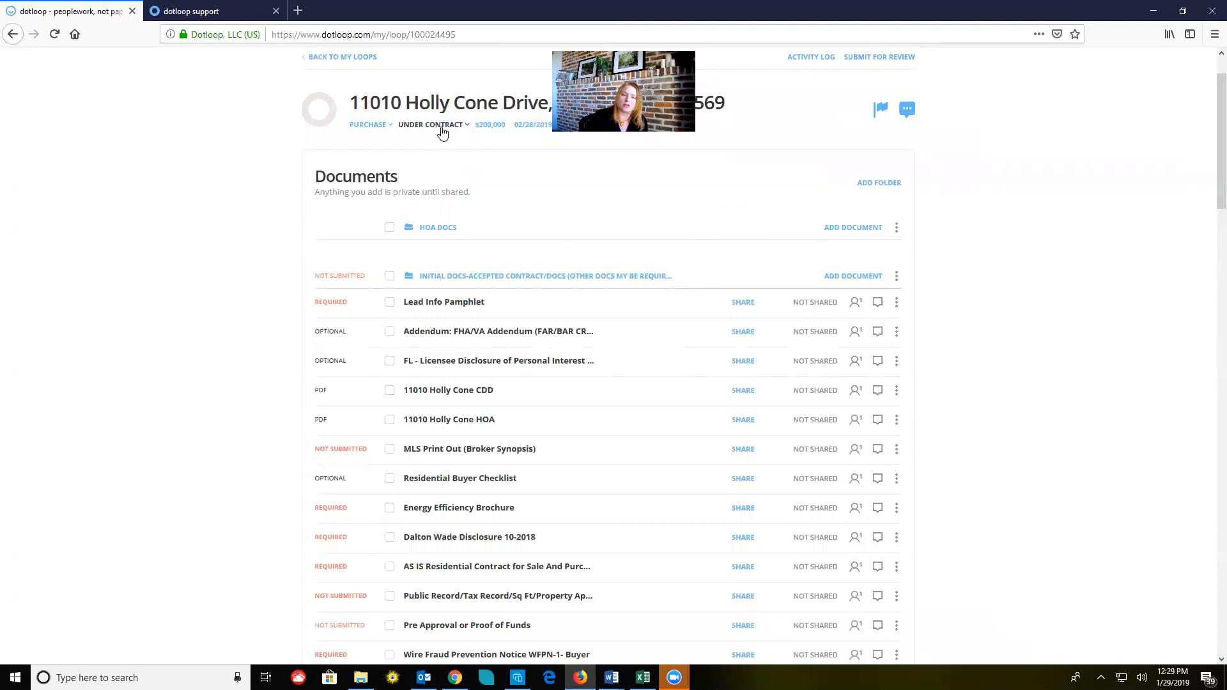
click(442, 127)
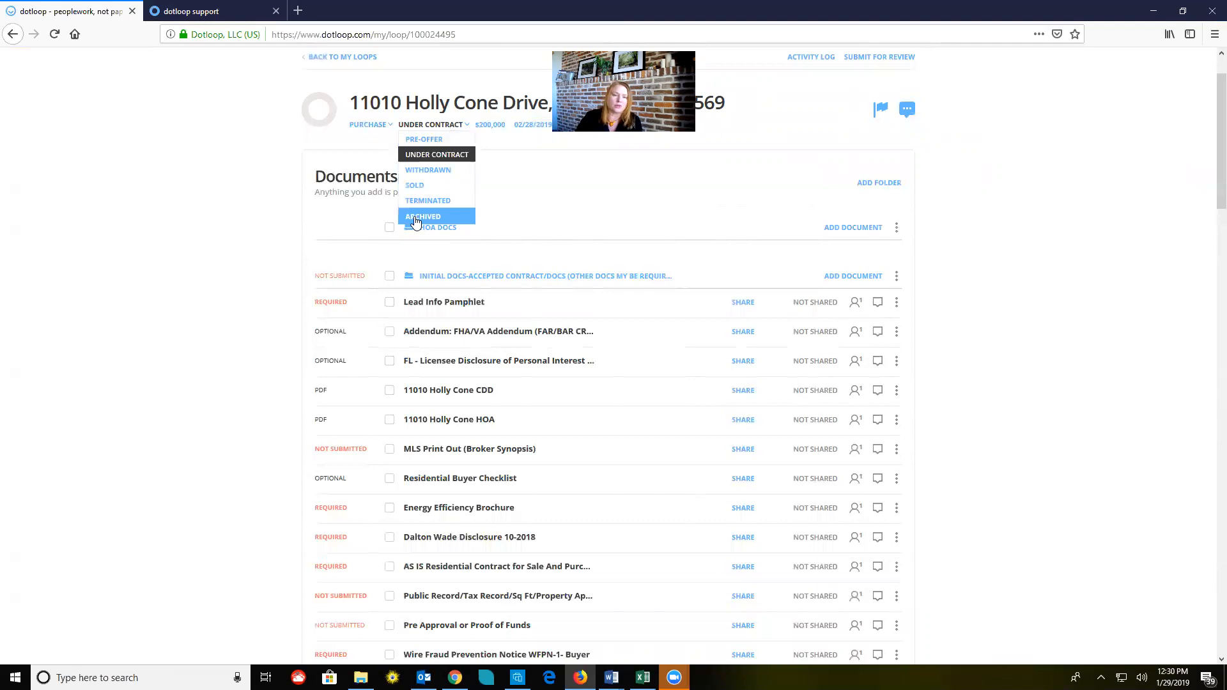
click(448, 156)
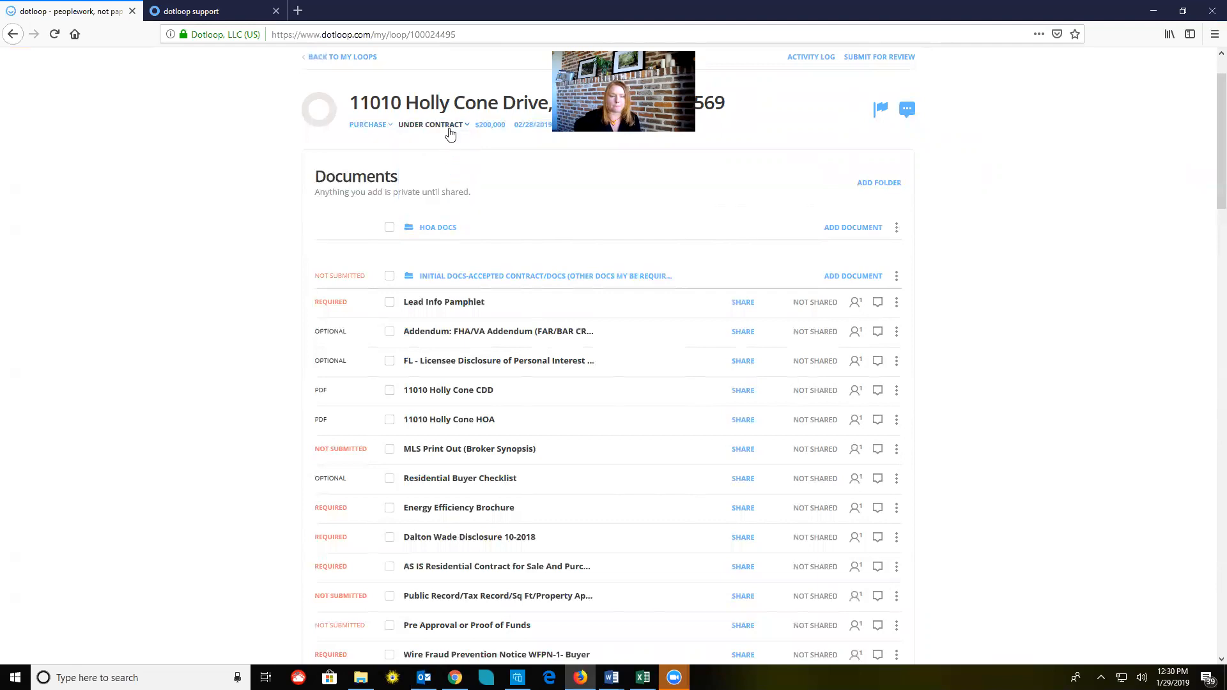
scroll(1118, 196, down, 3)
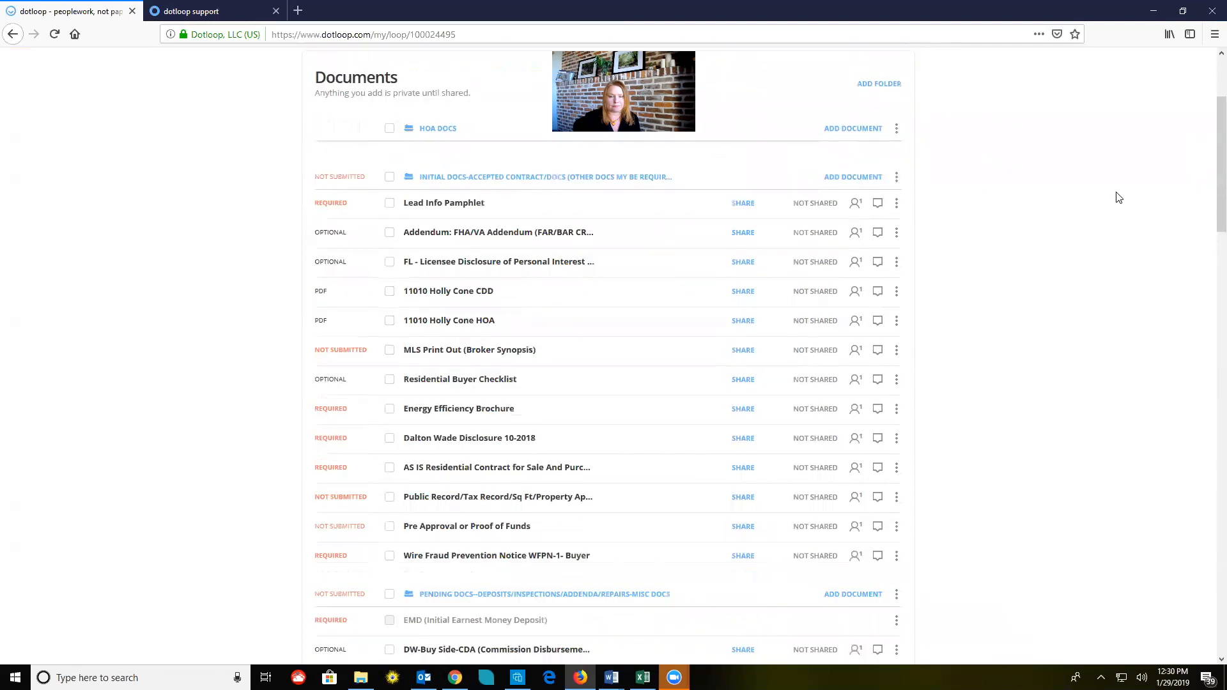
scroll(1118, 198, down, 1)
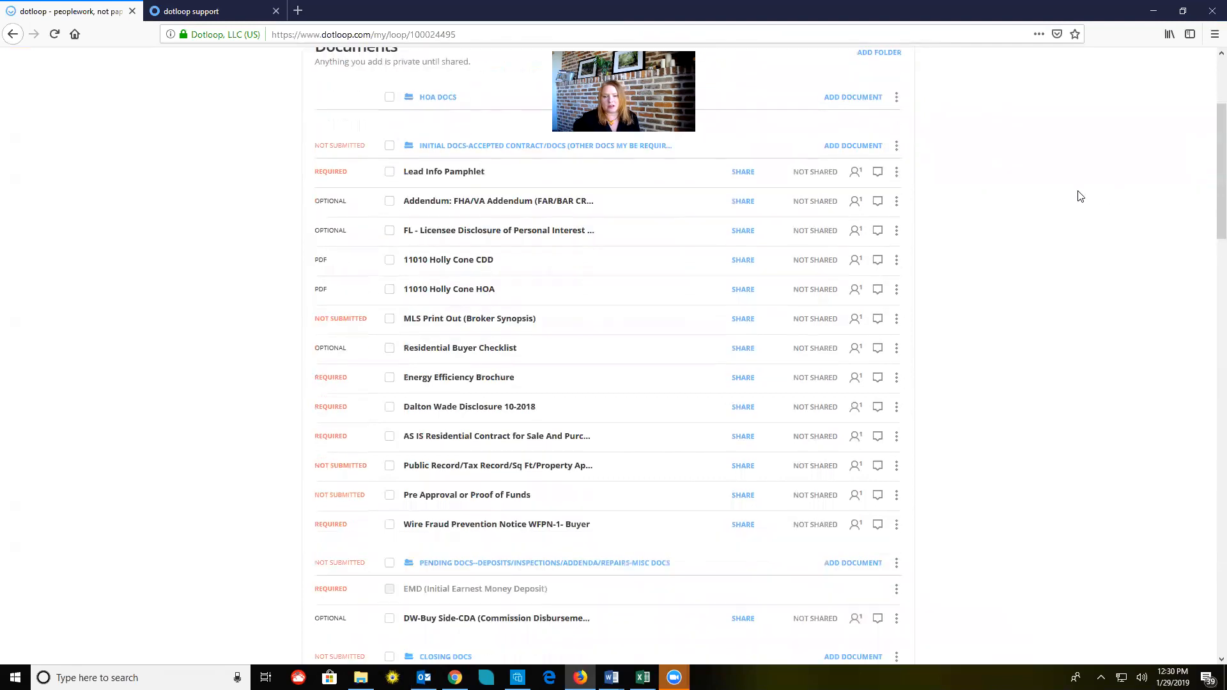
scroll(1081, 197, down, 10)
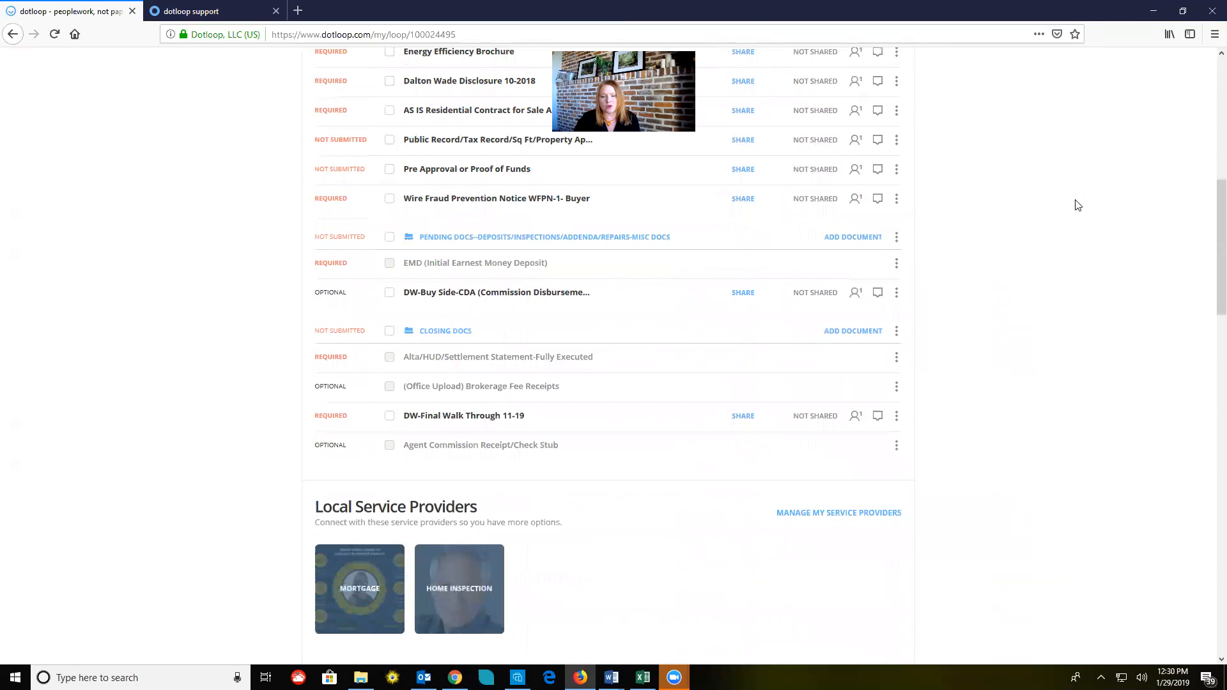
scroll(1078, 211, down, 12)
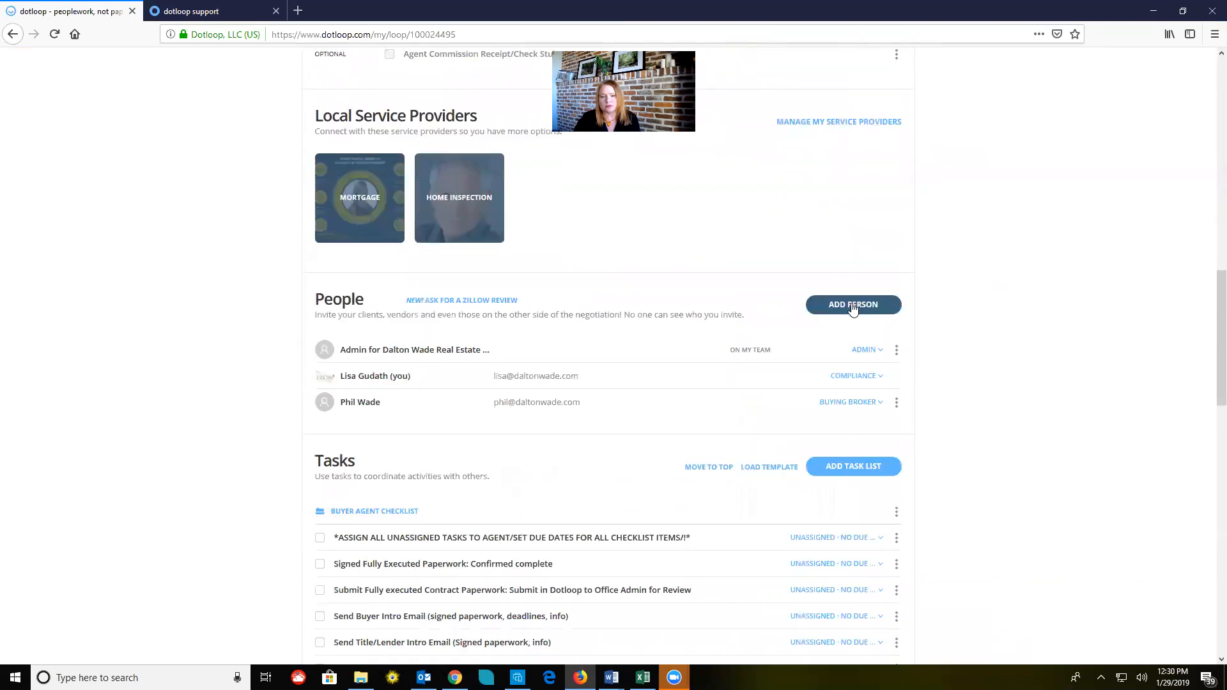
click(858, 305)
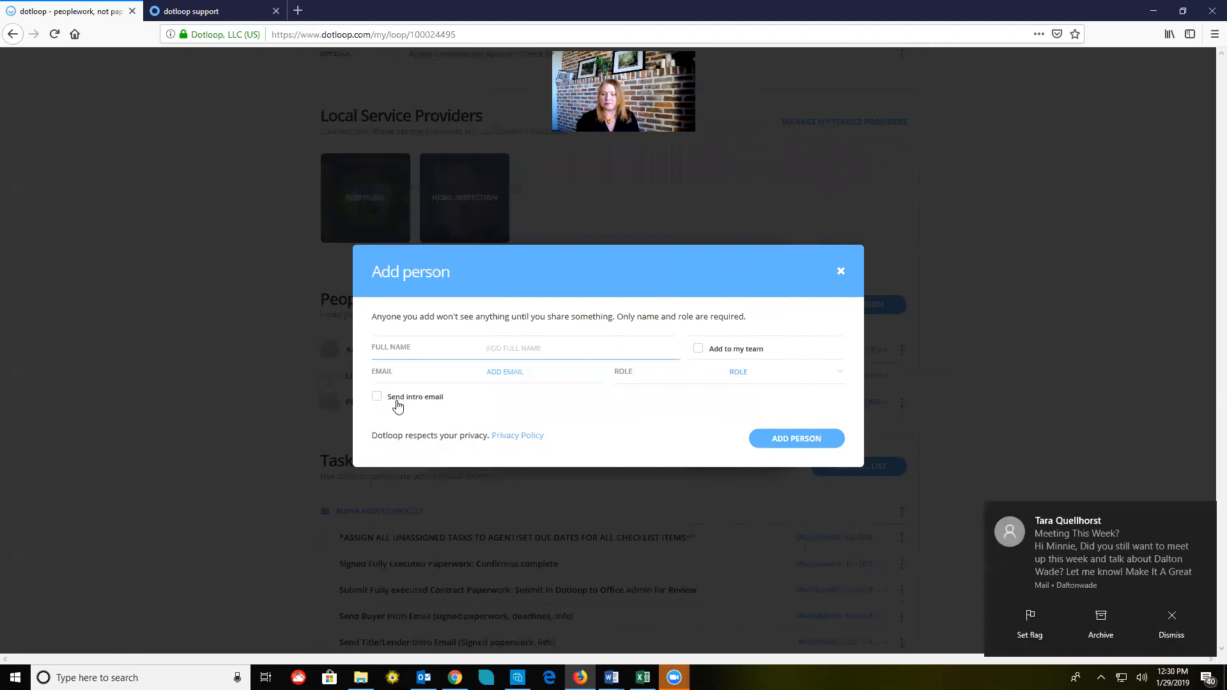
click(1184, 628)
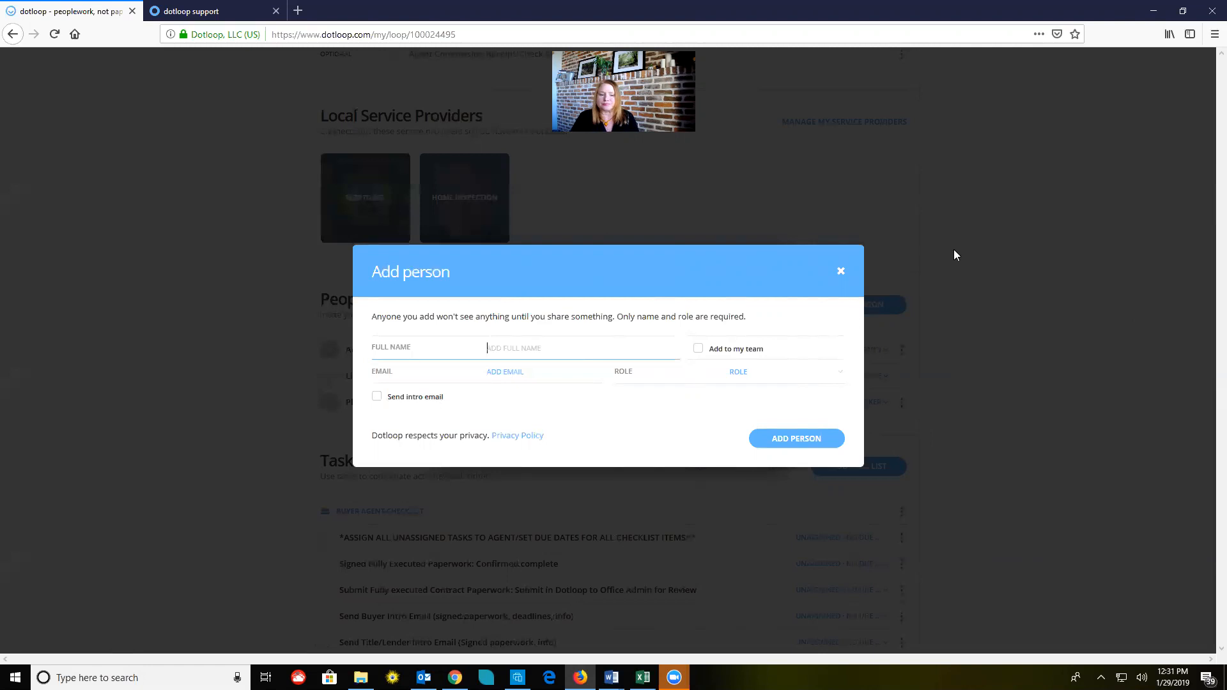
click(842, 272)
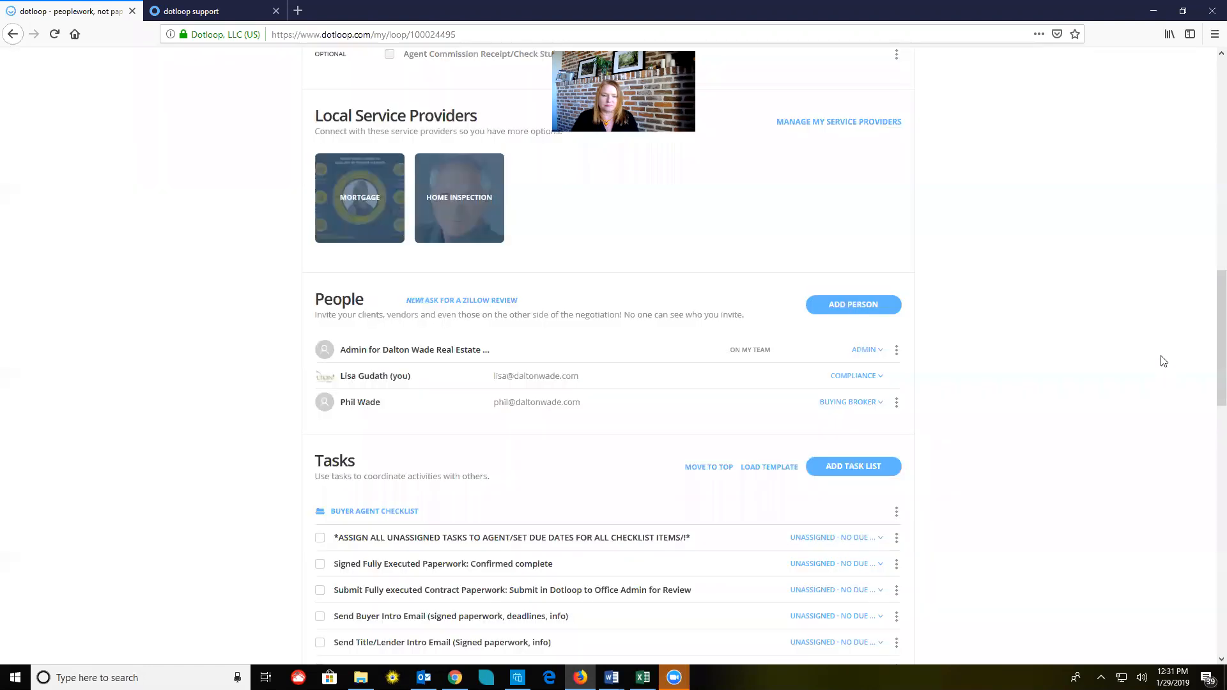
scroll(1149, 346, down, 4)
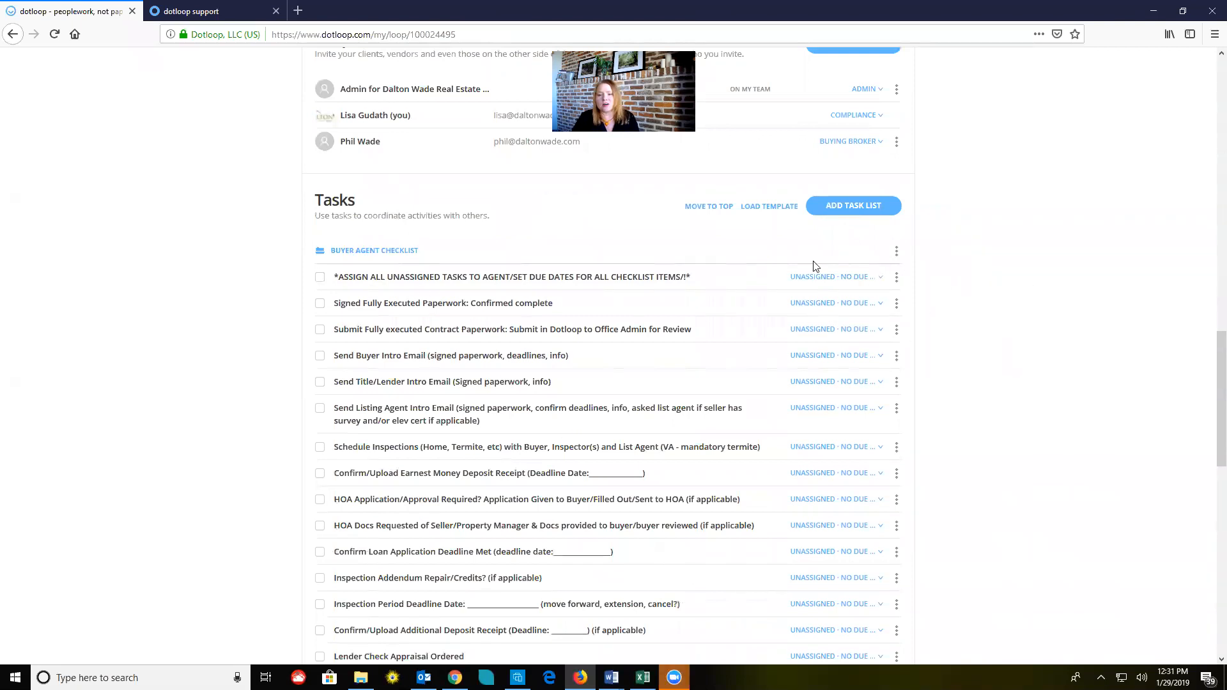
click(875, 280)
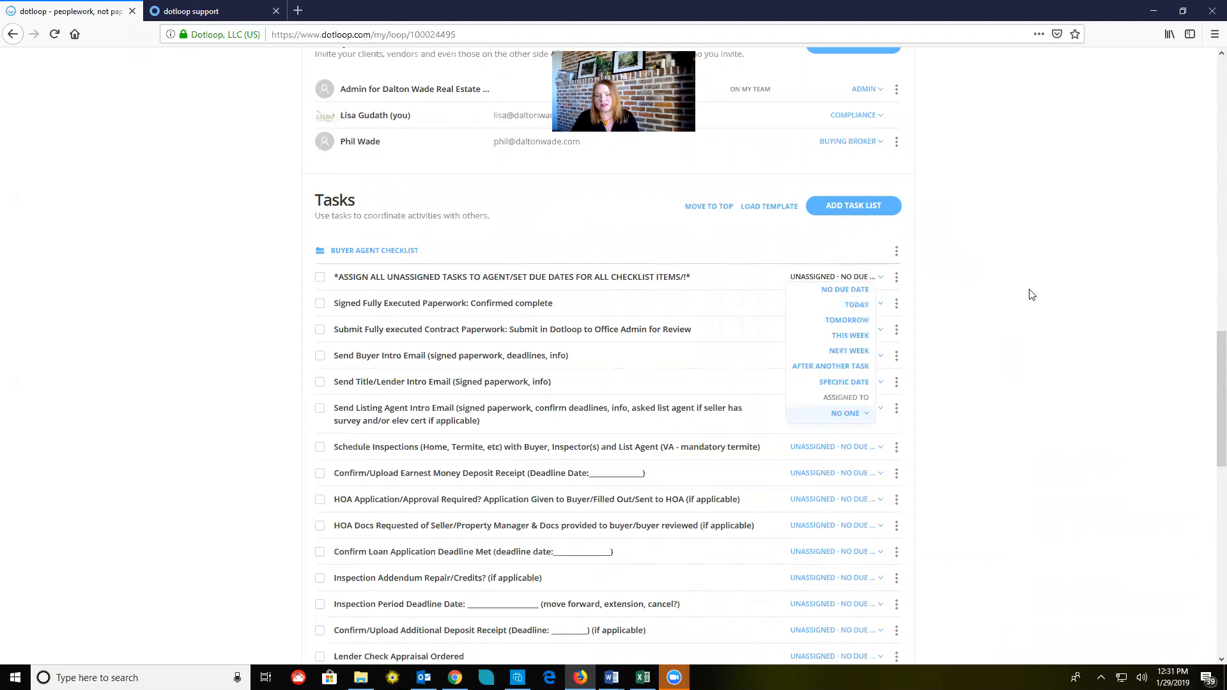
scroll(1032, 320, up, 7)
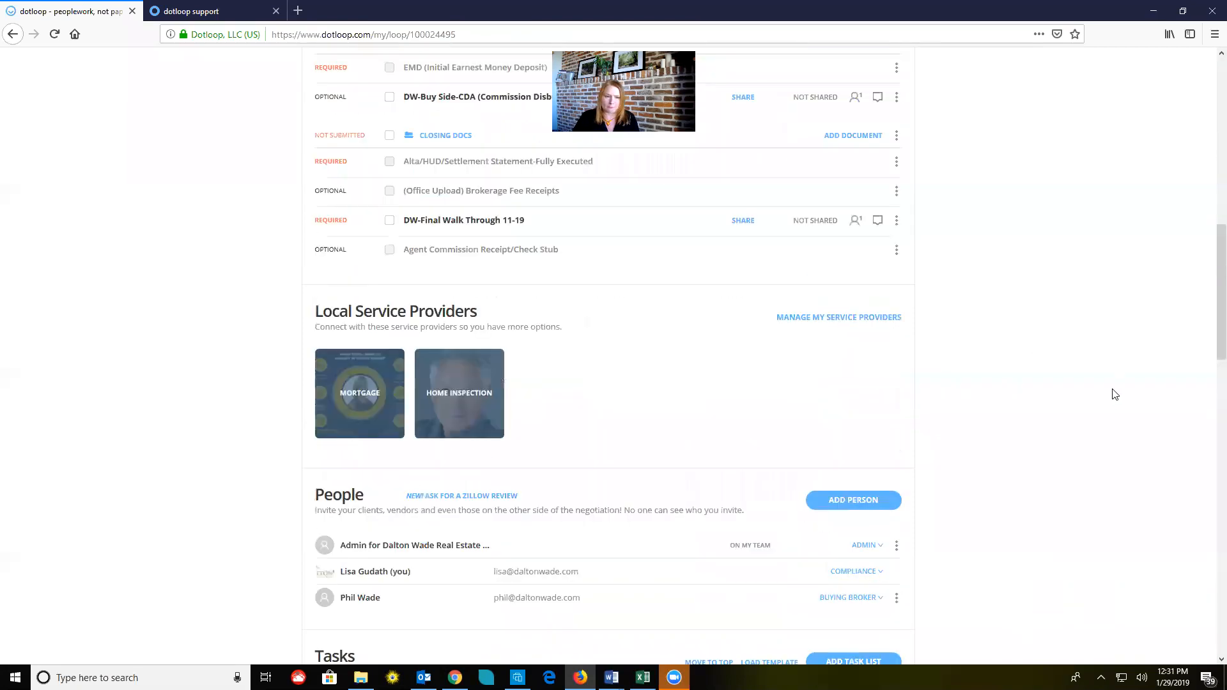
scroll(1113, 395, up, 7)
scroll(1132, 383, up, 5)
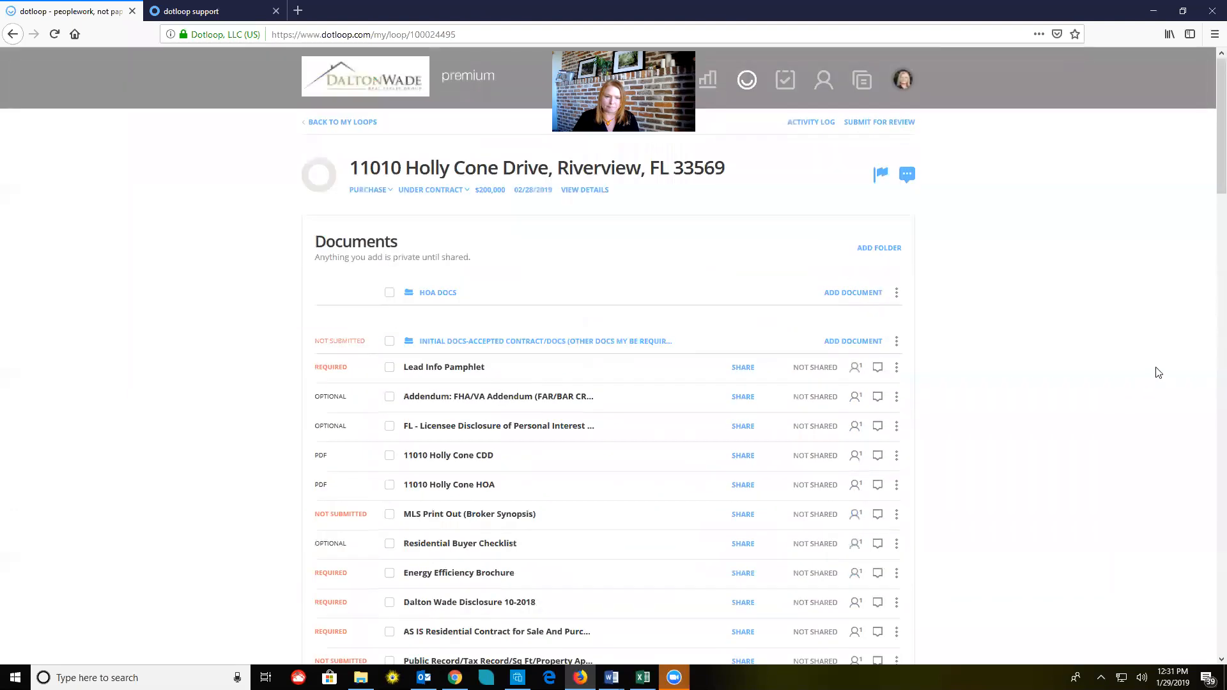
scroll(1154, 374, down, 2)
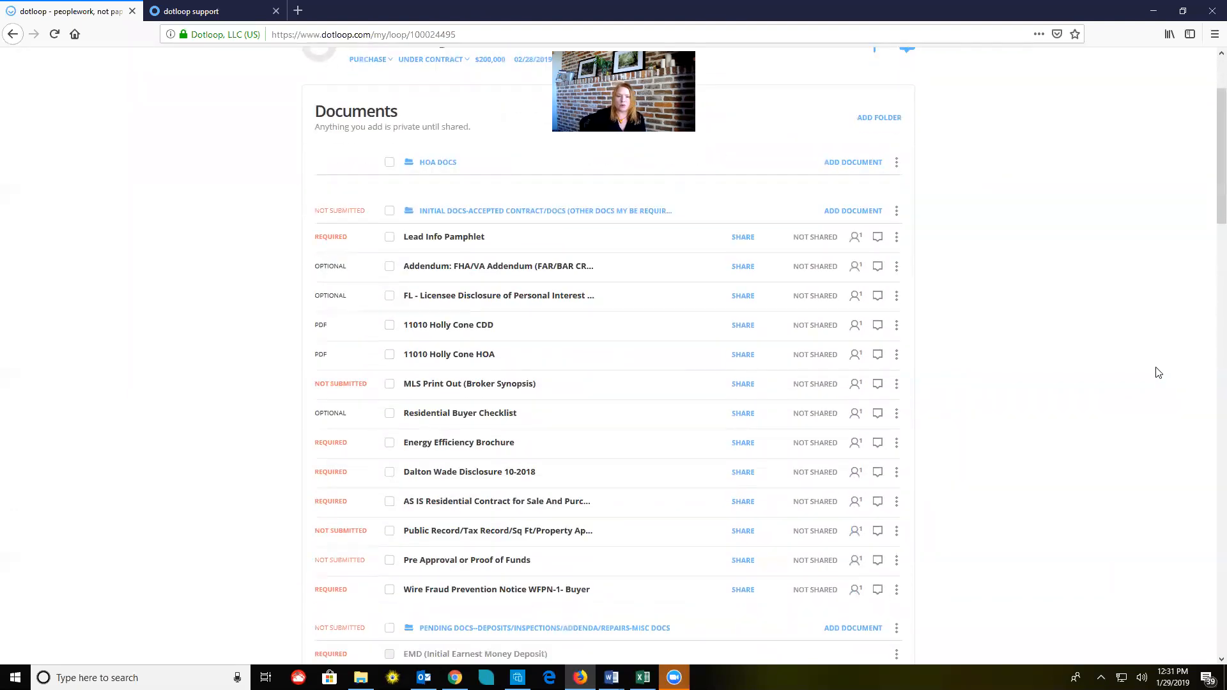
click(448, 213)
click(413, 213)
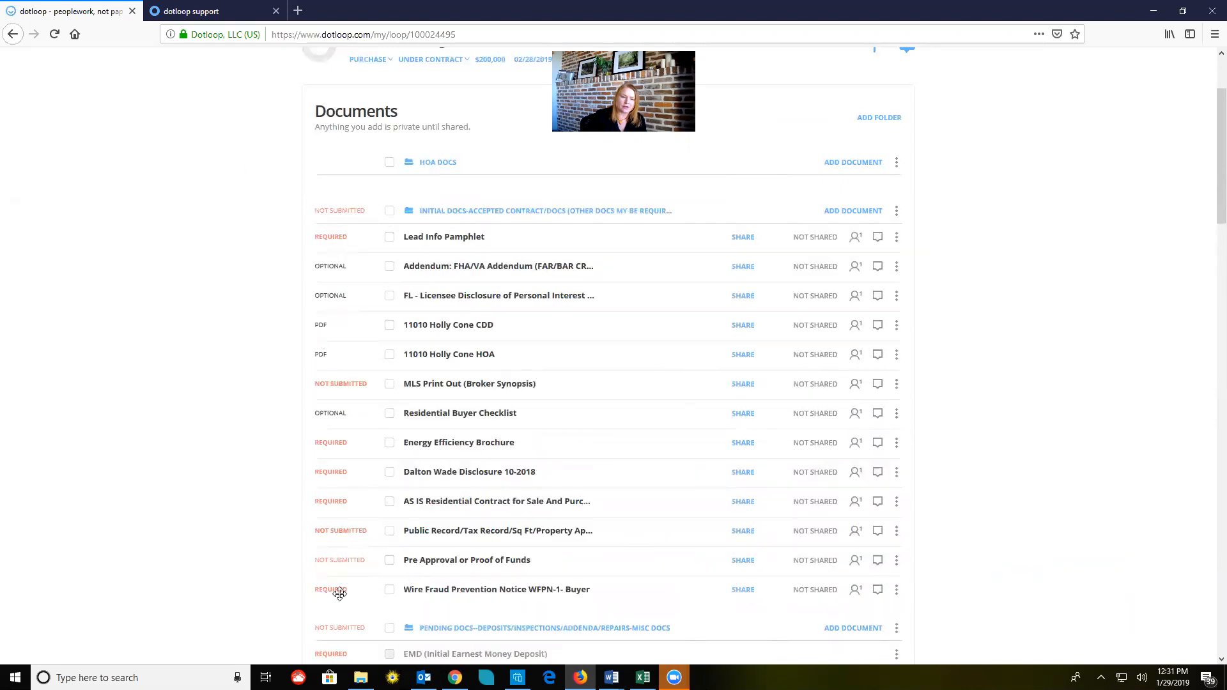
mouse_move(339, 216)
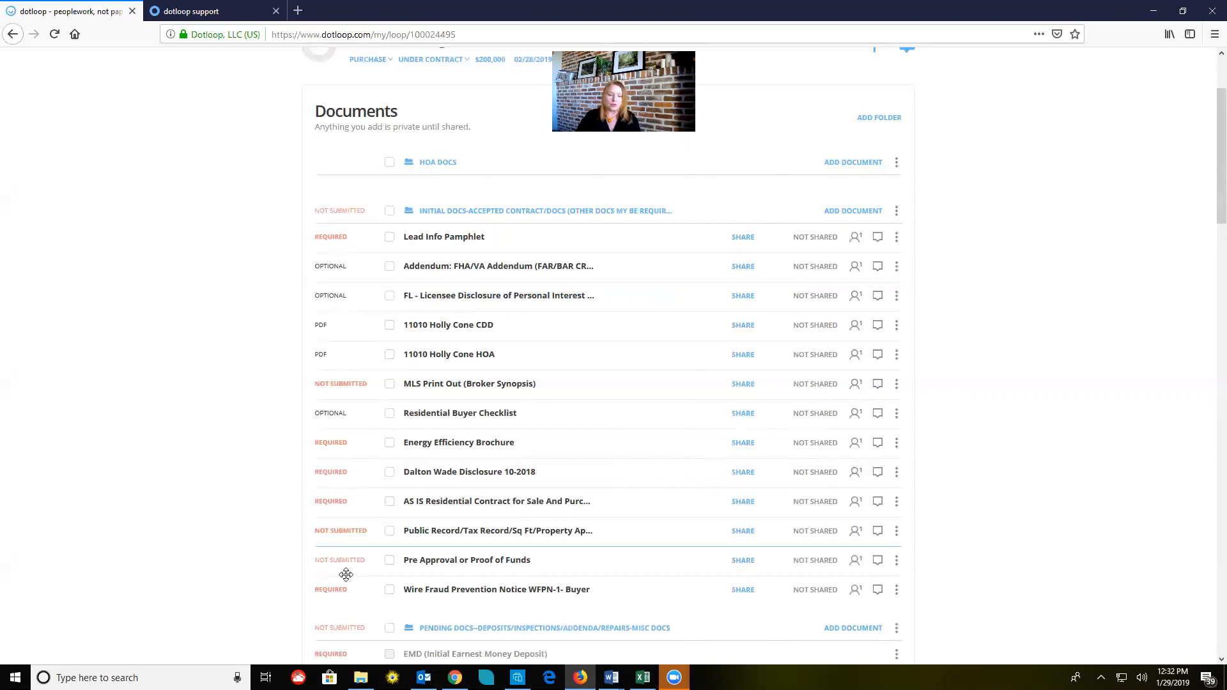
mouse_move(343, 586)
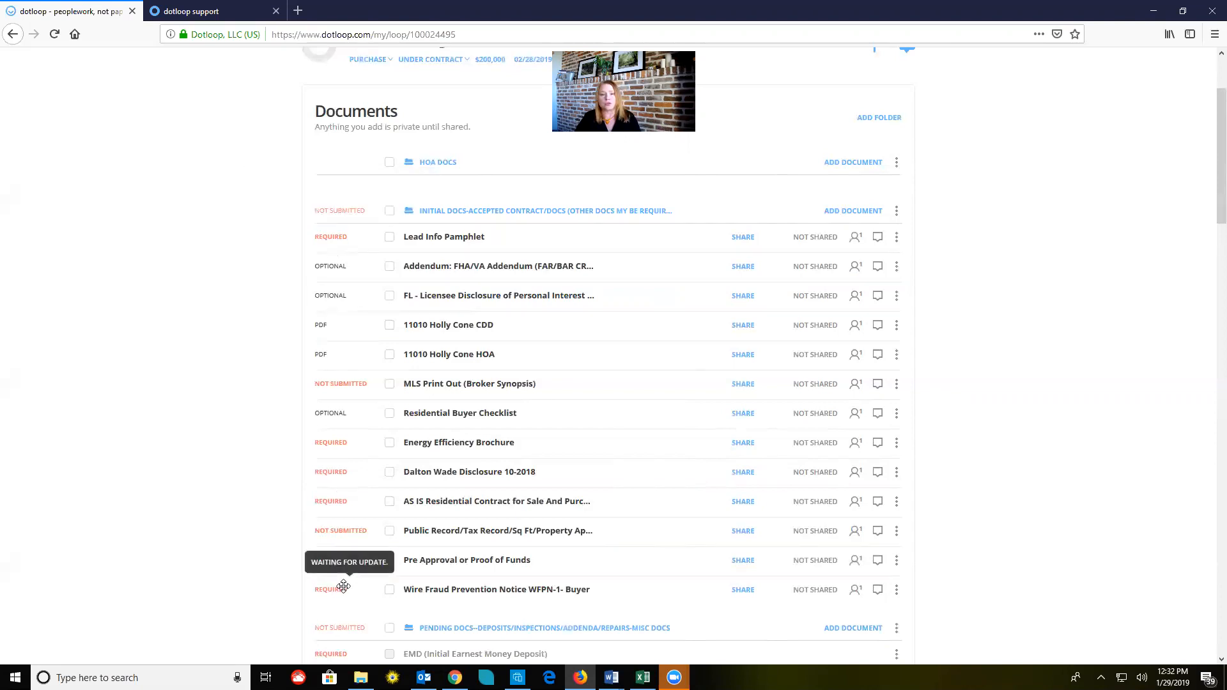
scroll(1085, 427, up, 3)
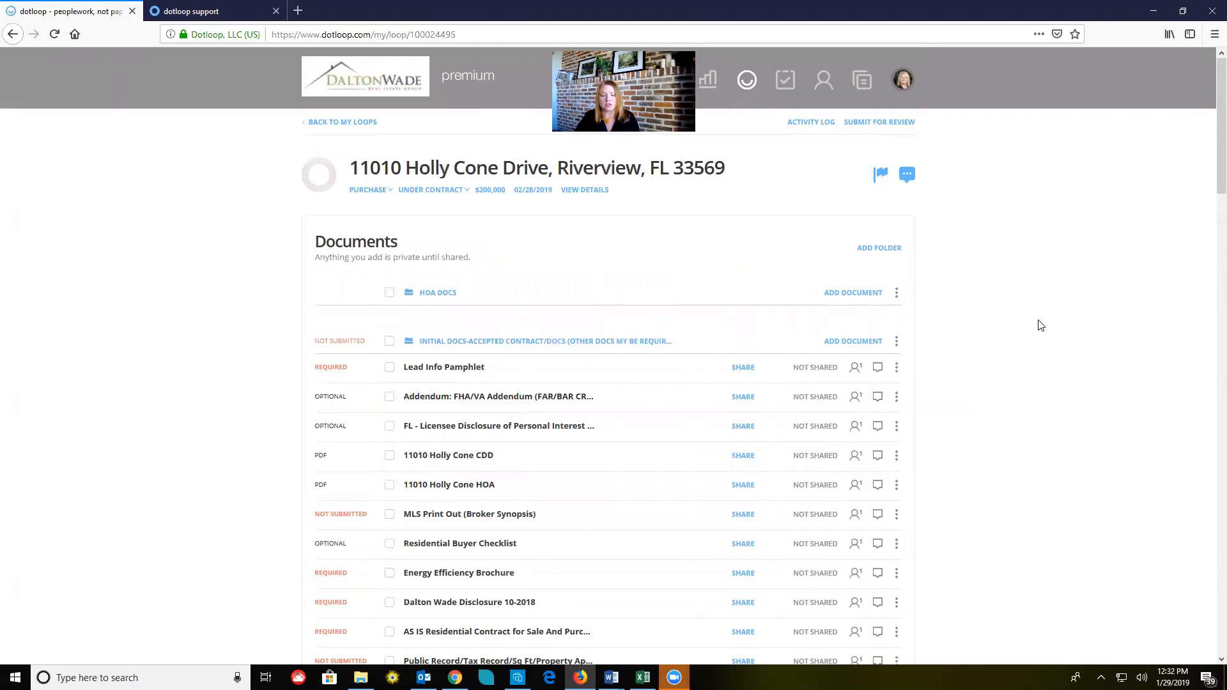
Collapse Initial Docs and drag it below Closing Docs so it becomes the last folder
scroll(1041, 326, down, 3)
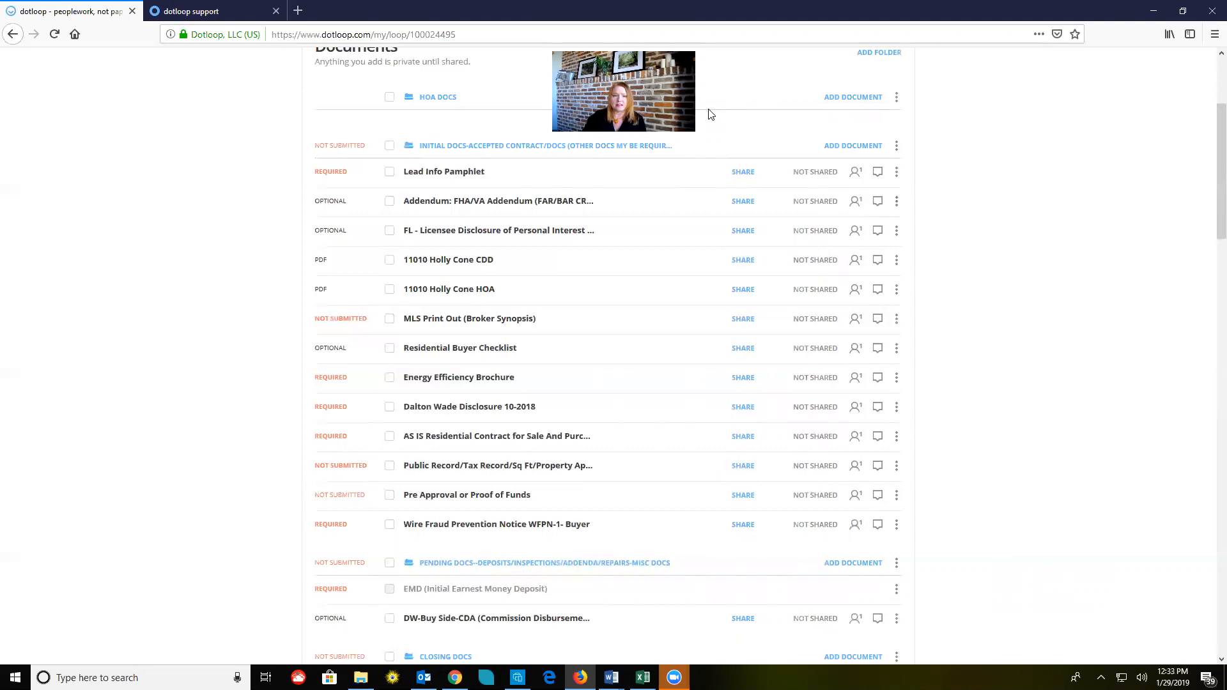
click(492, 148)
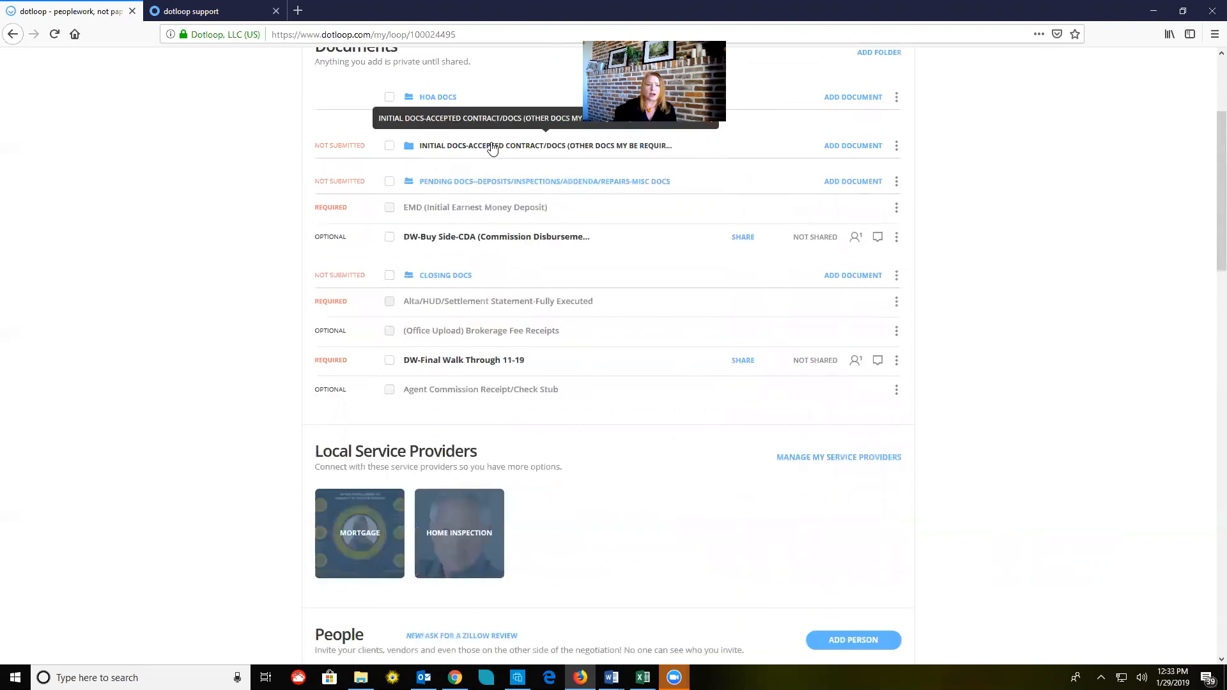
click(493, 147)
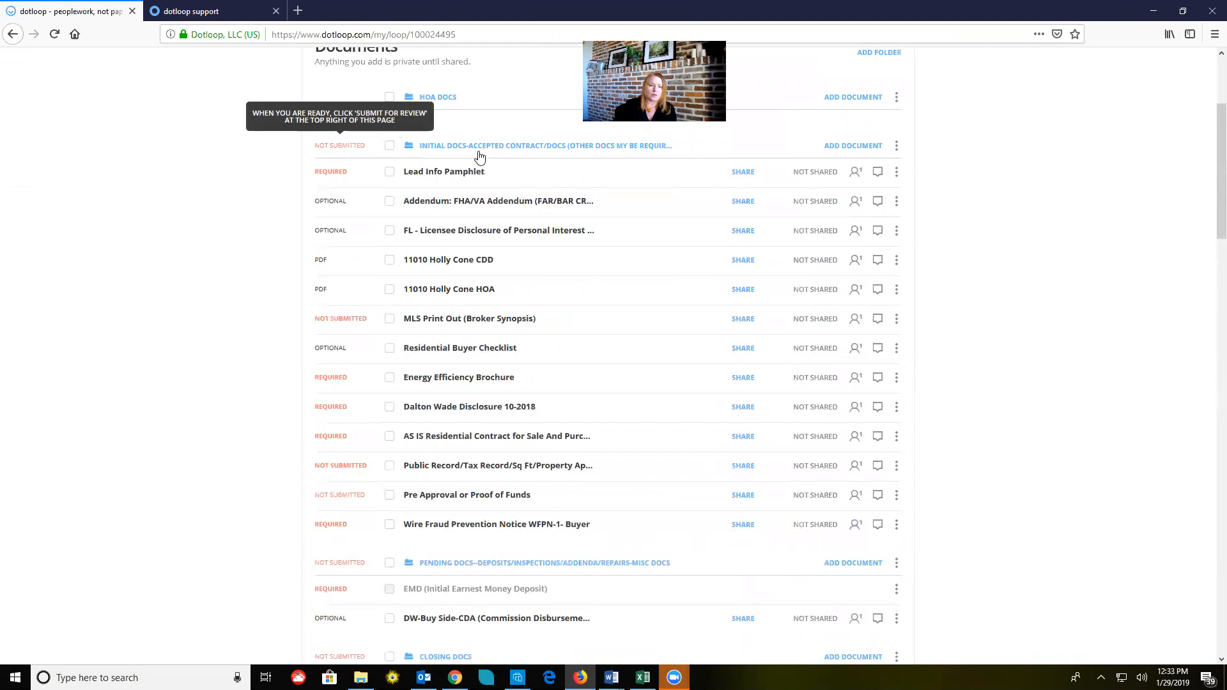
click(488, 148)
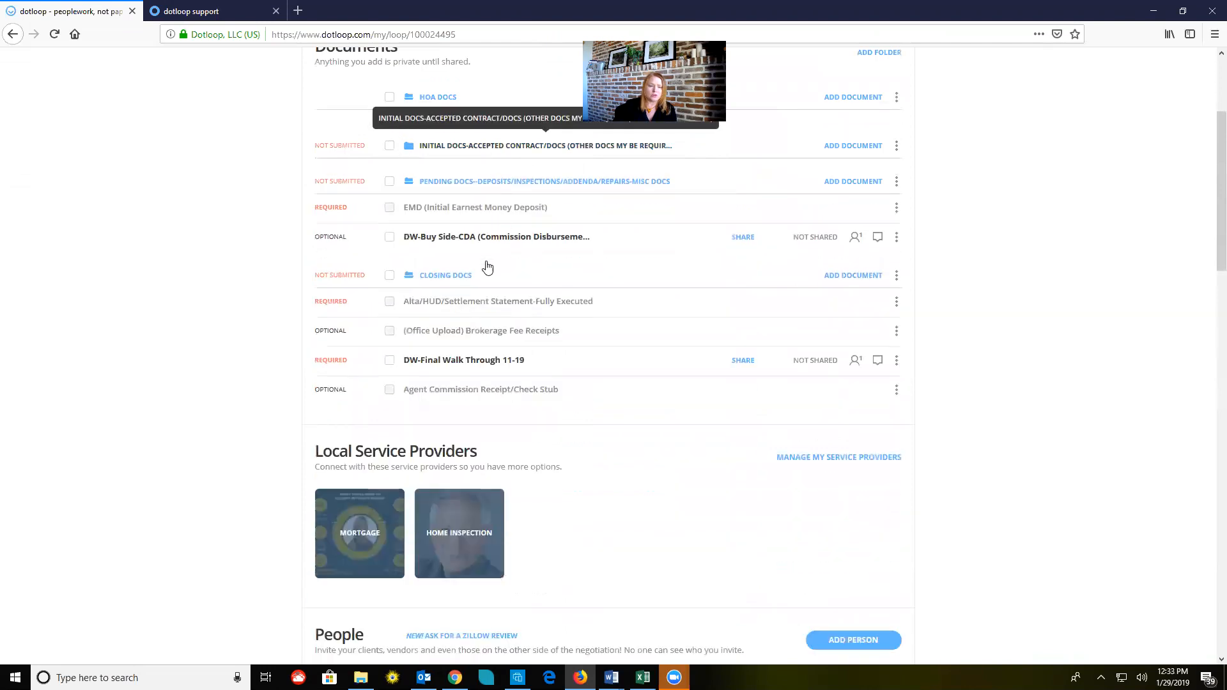
mouse_move(434, 404)
mouse_down()
mouse_move(430, 422)
mouse_move(441, 393)
mouse_up()
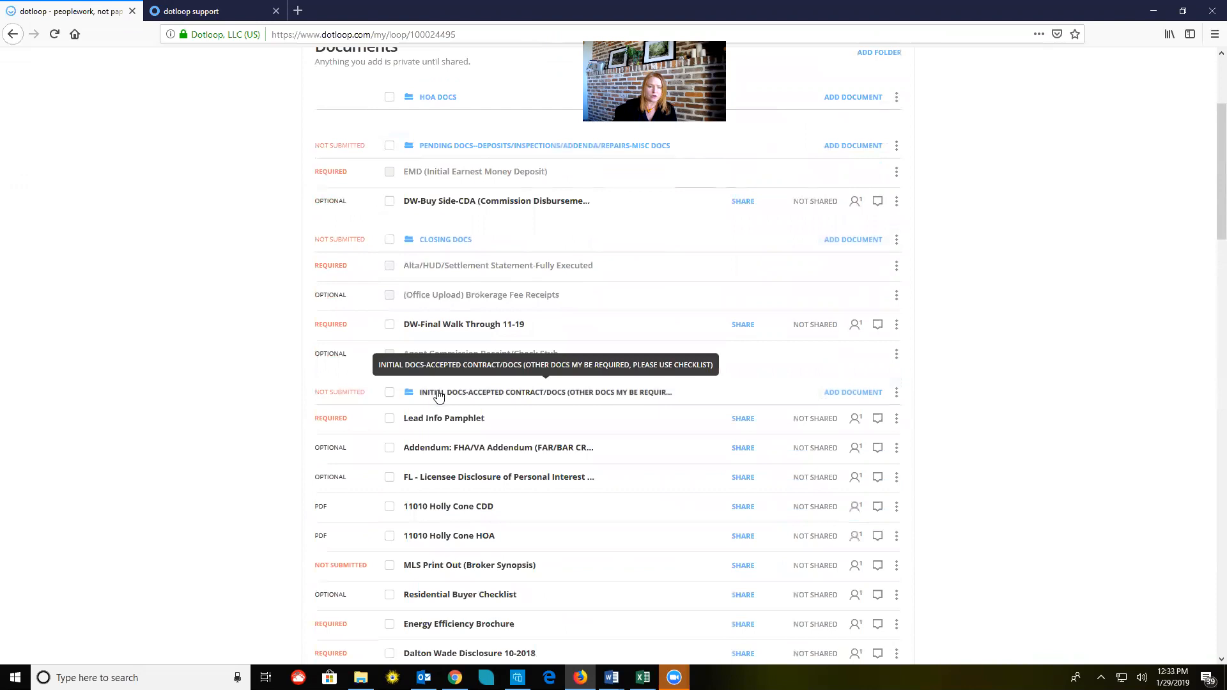
click(438, 393)
scroll(493, 302, up, 3)
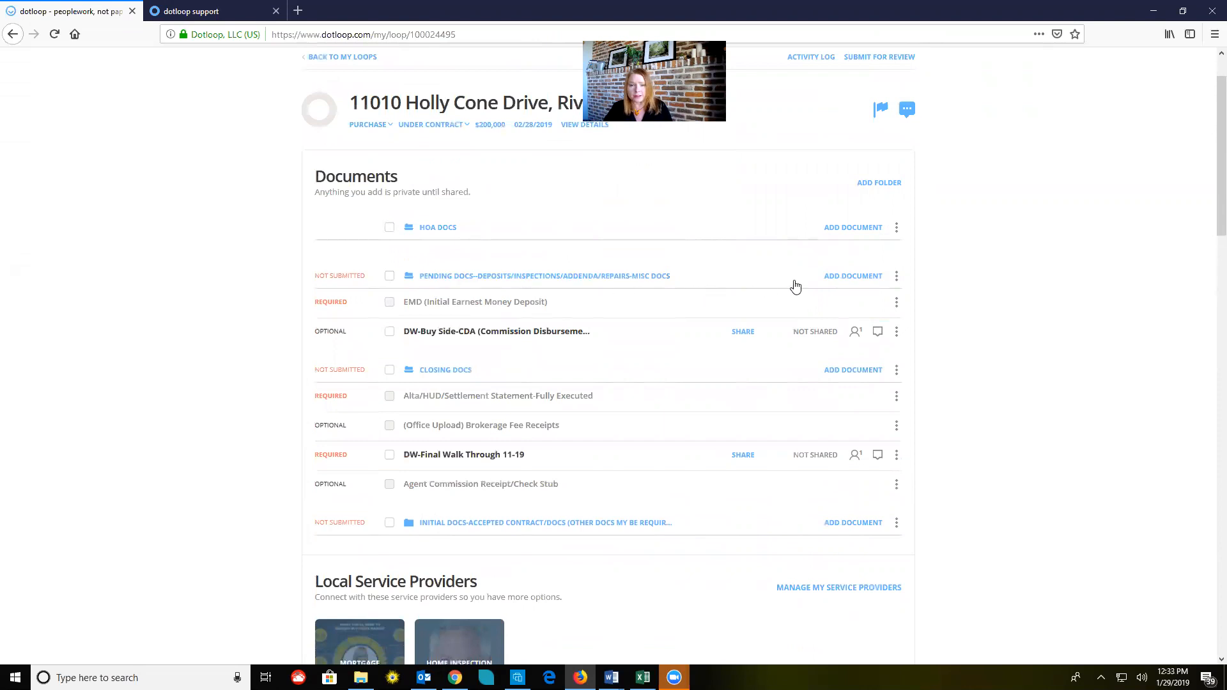
Search Dalton Wade templates for 'insp' and copy DW Inspection Contingency Release (Cancellation) into Pending Docs
click(854, 276)
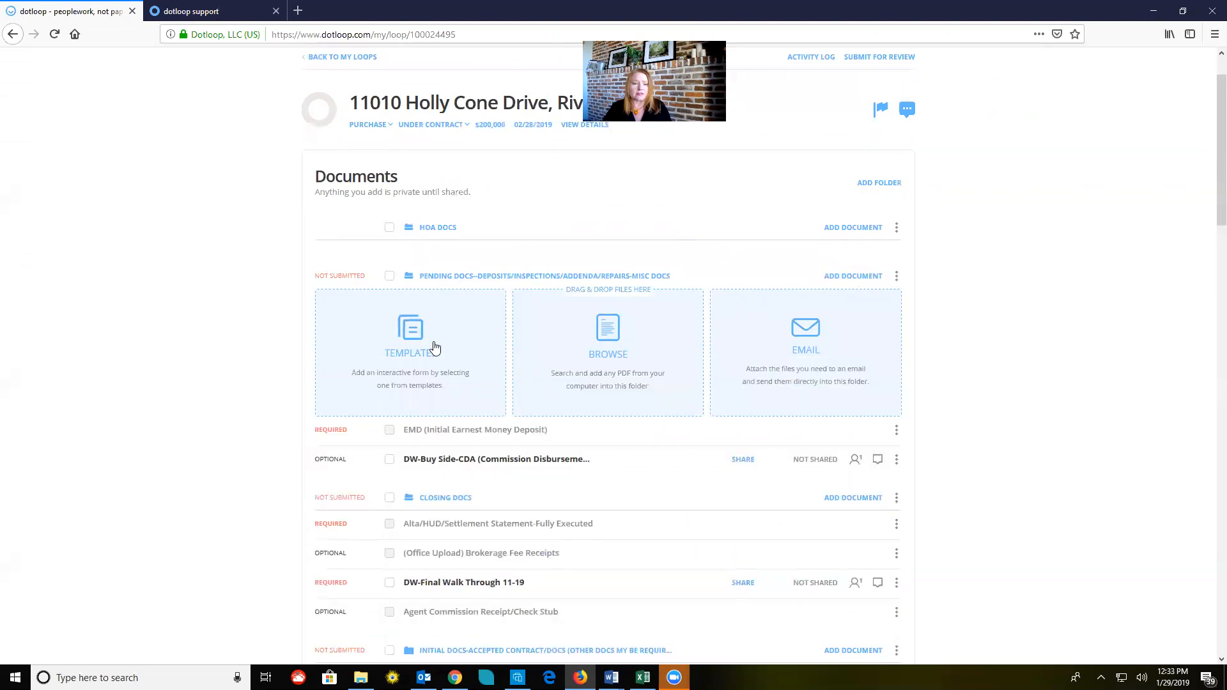
click(434, 347)
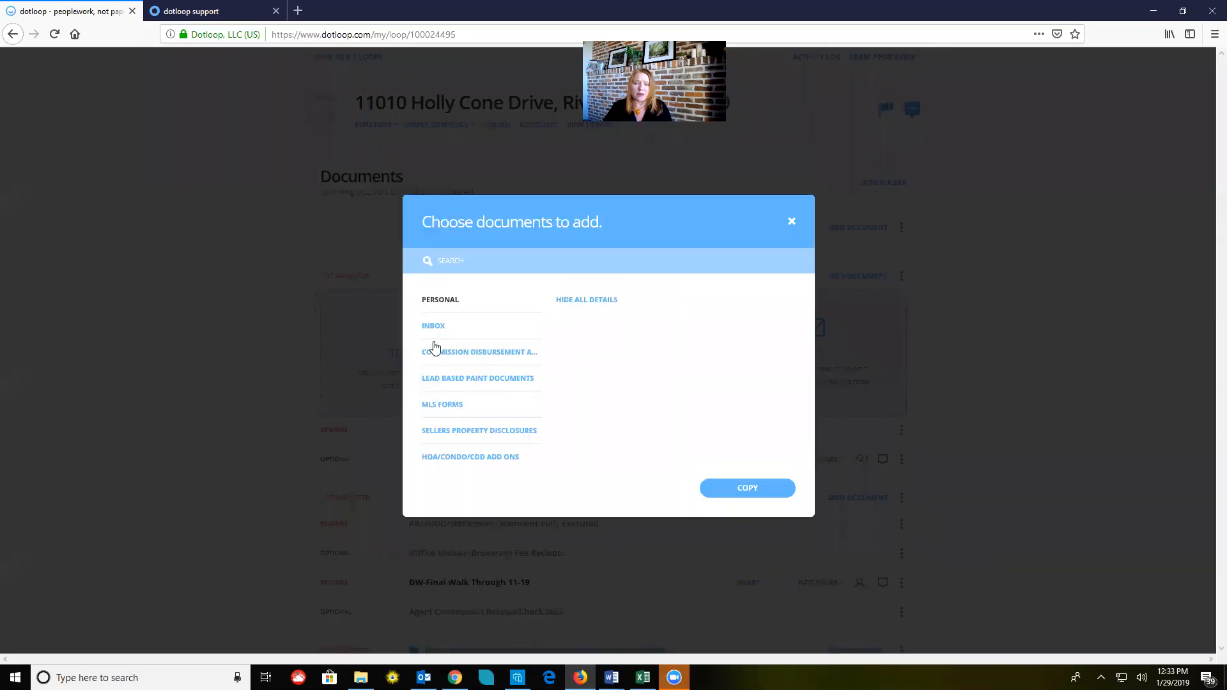
scroll(537, 326, down, 5)
scroll(526, 410, down, 3)
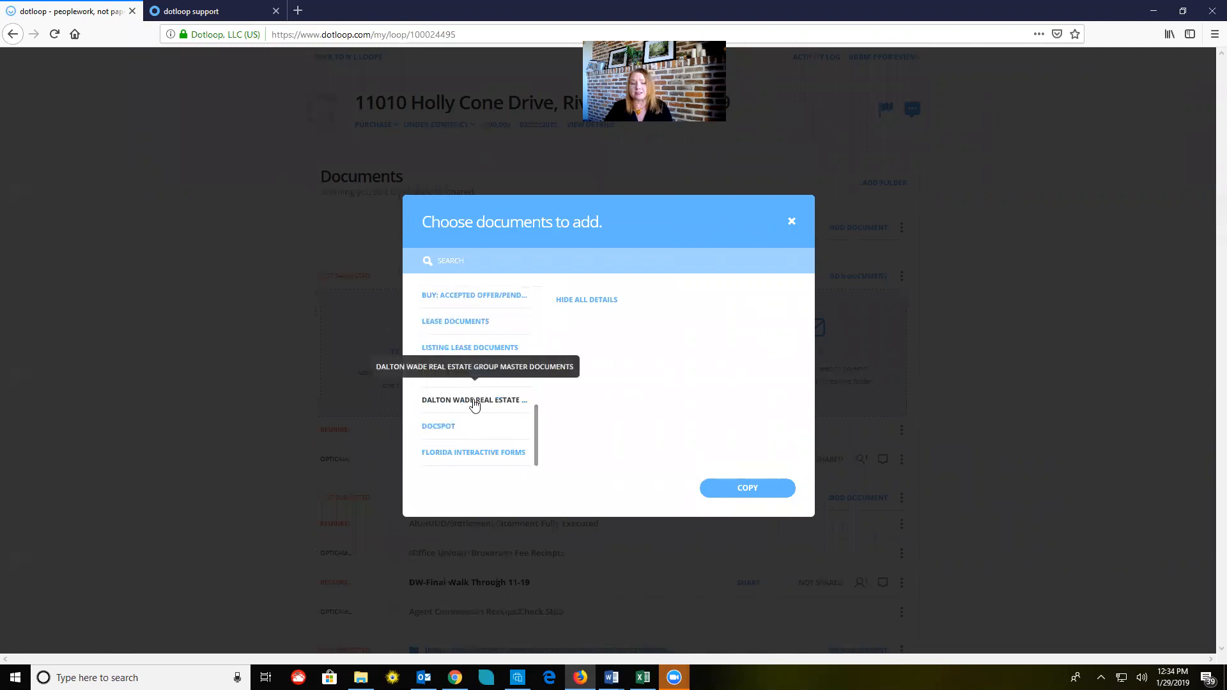
click(474, 401)
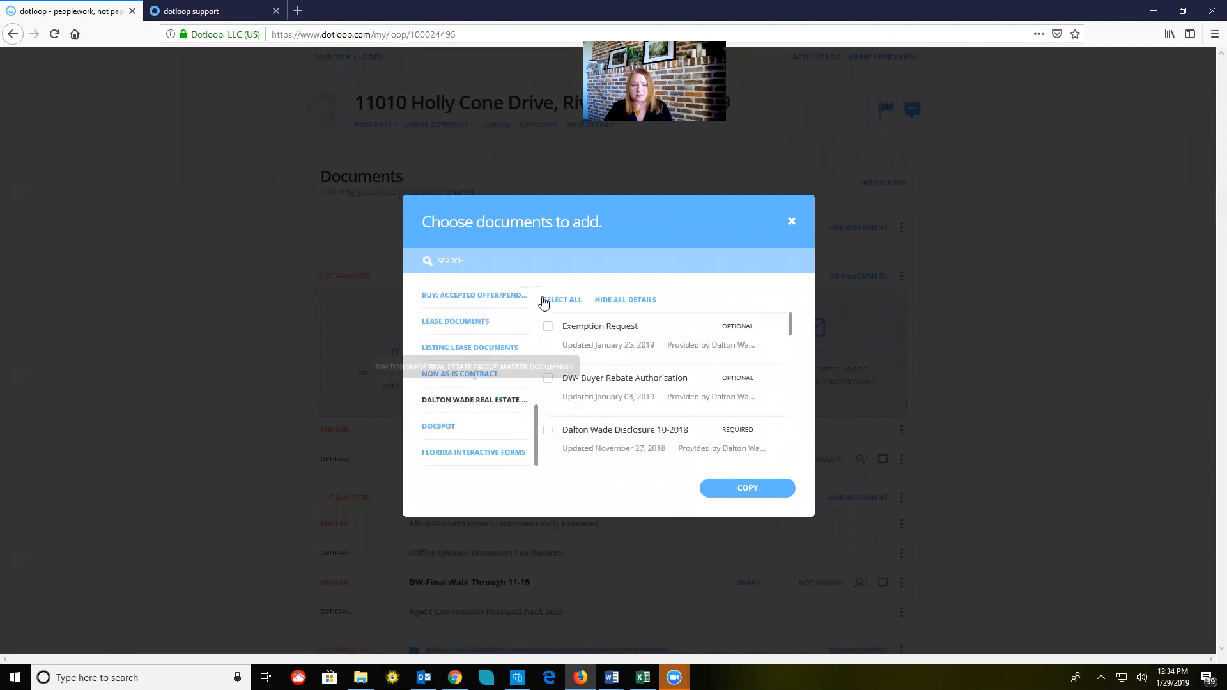
click(534, 265)
text(insp)
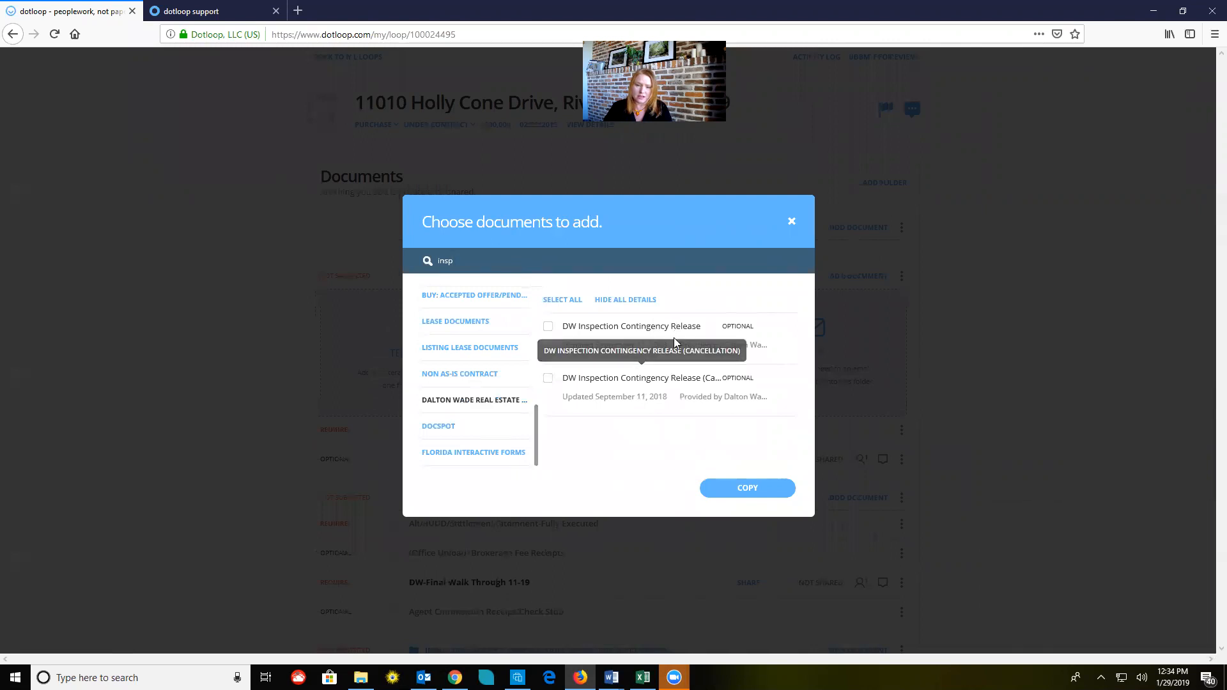
click(548, 377)
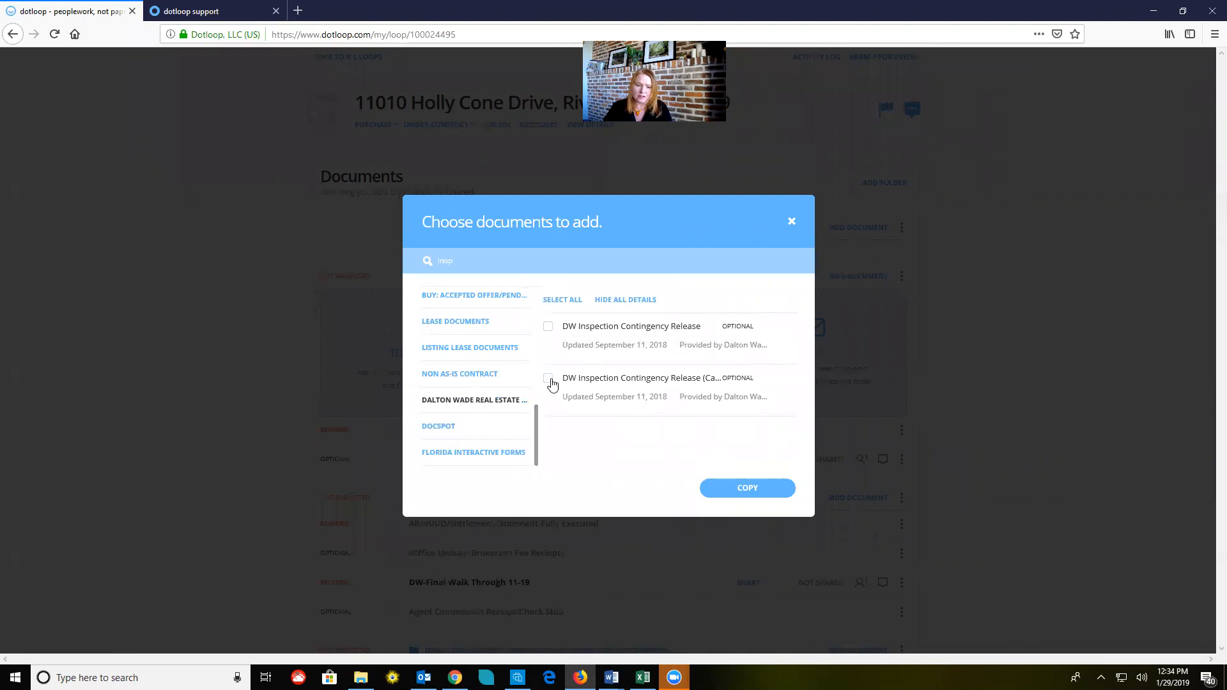
click(746, 489)
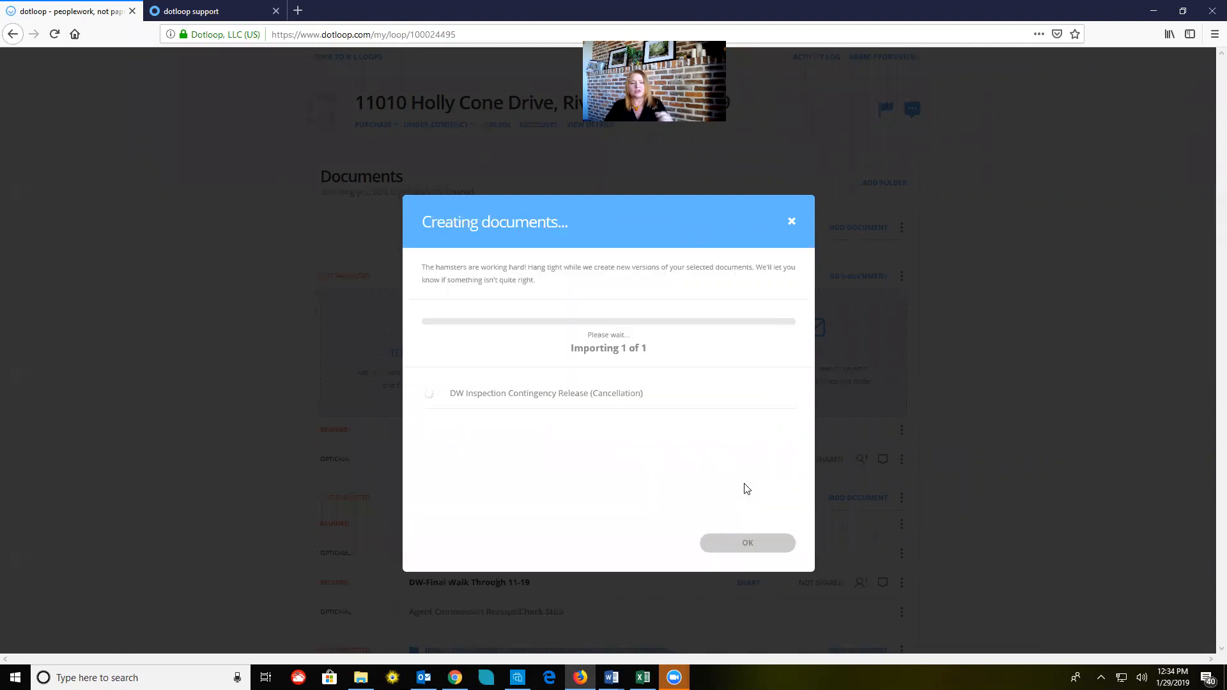
click(738, 544)
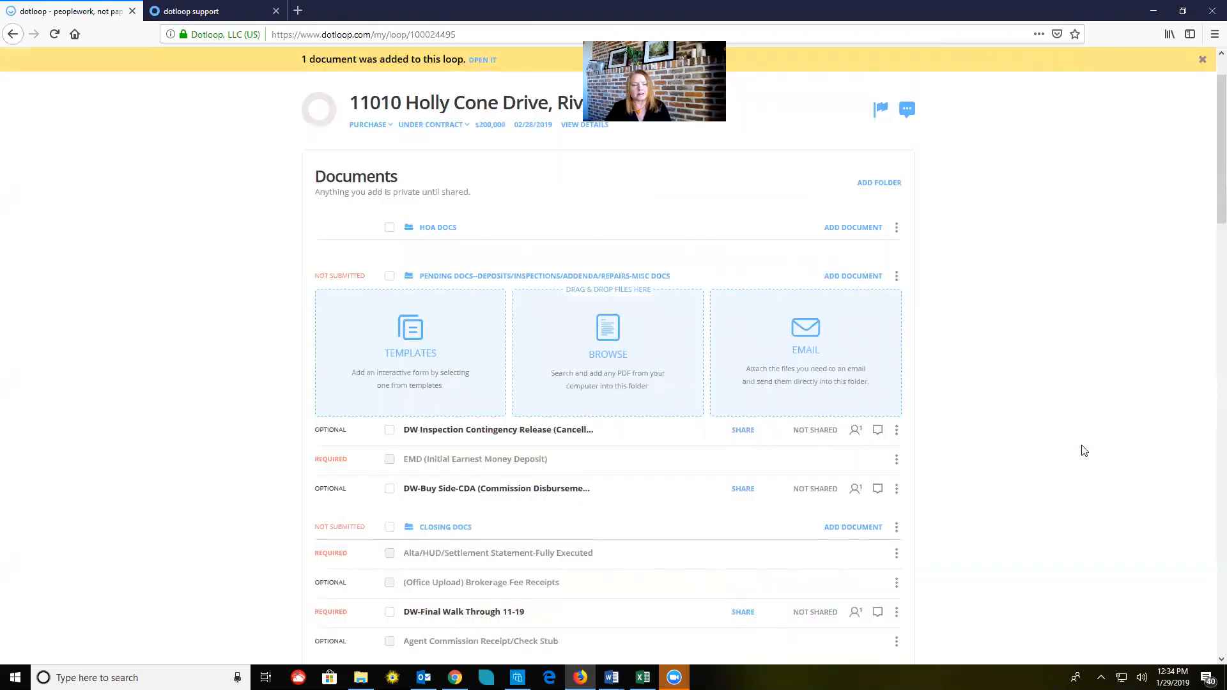
Collapse Pending Docs, close its ADD DOCUMENT panel, and expand it to show three documents
scroll(1064, 408, down, 2)
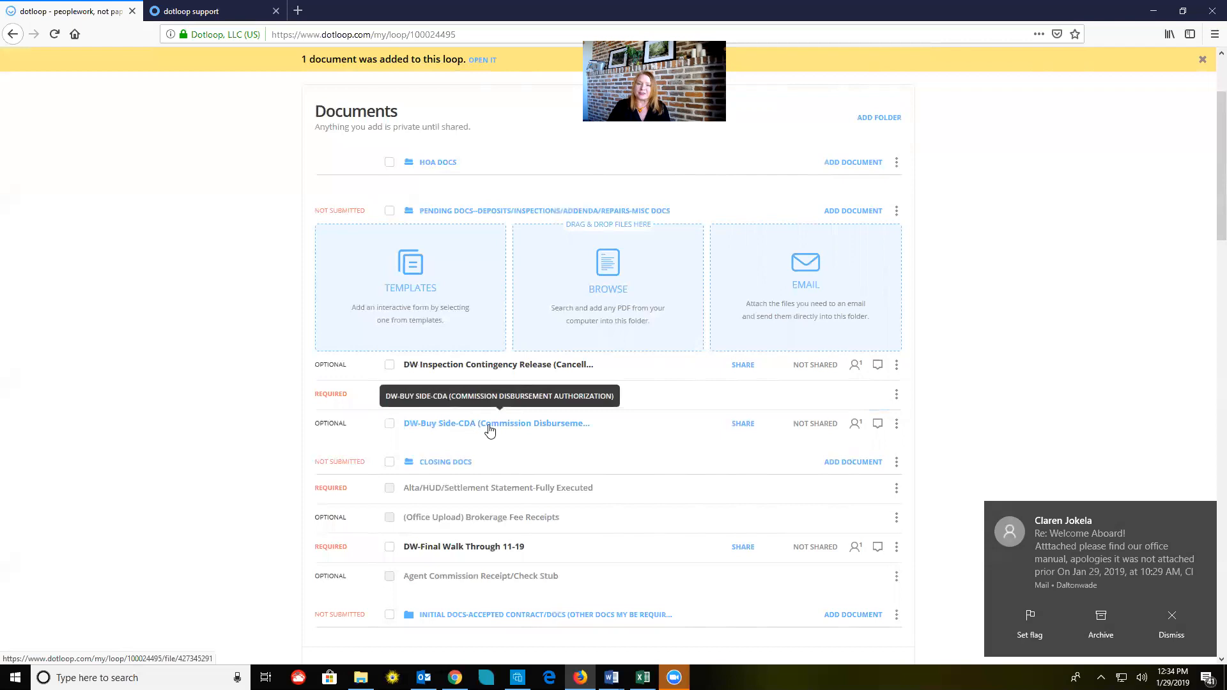
click(540, 210)
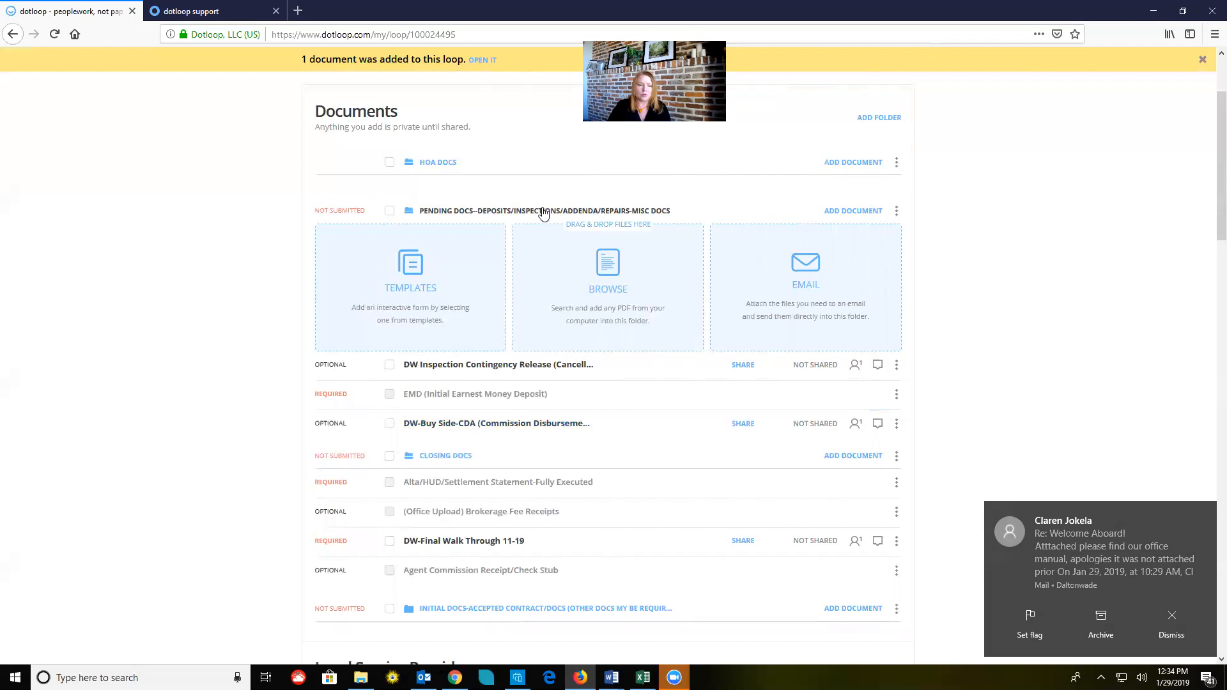
click(859, 211)
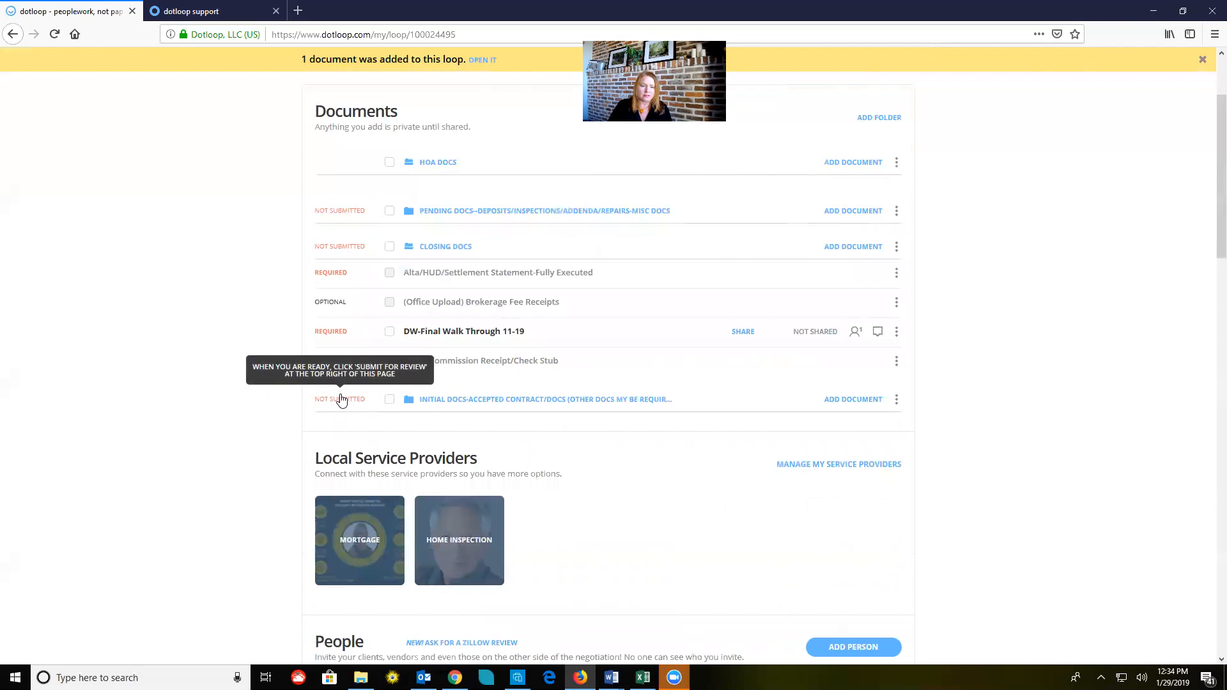
click(462, 213)
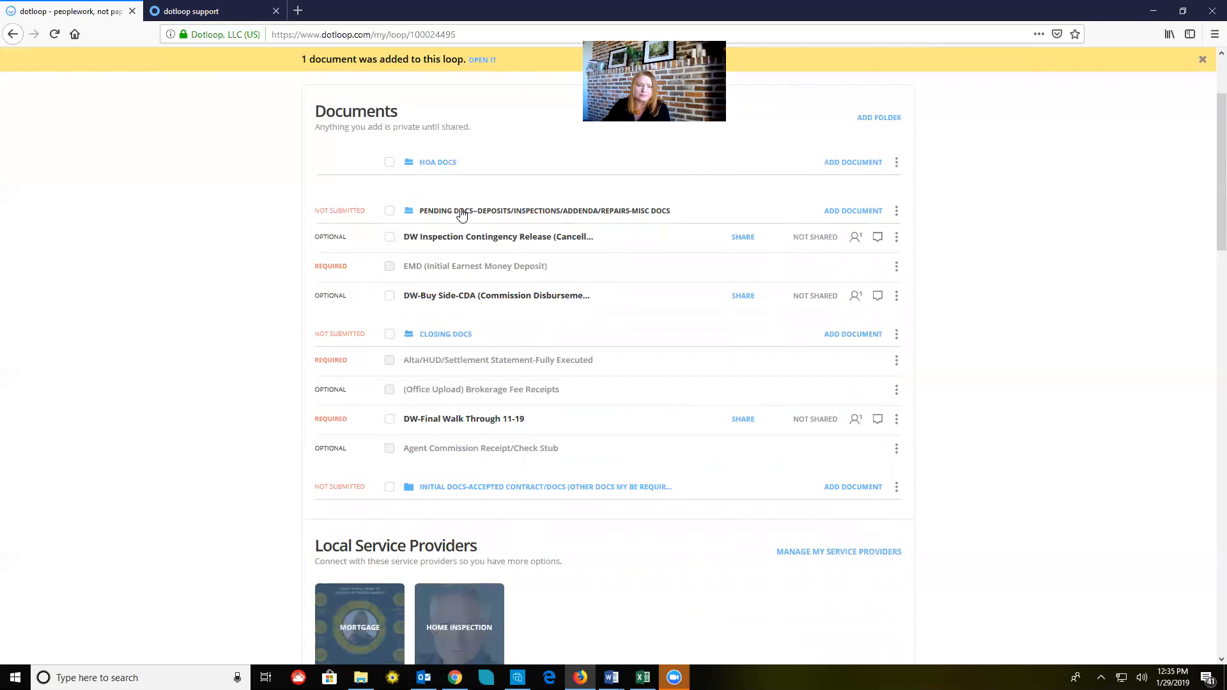
mouse_move(337, 217)
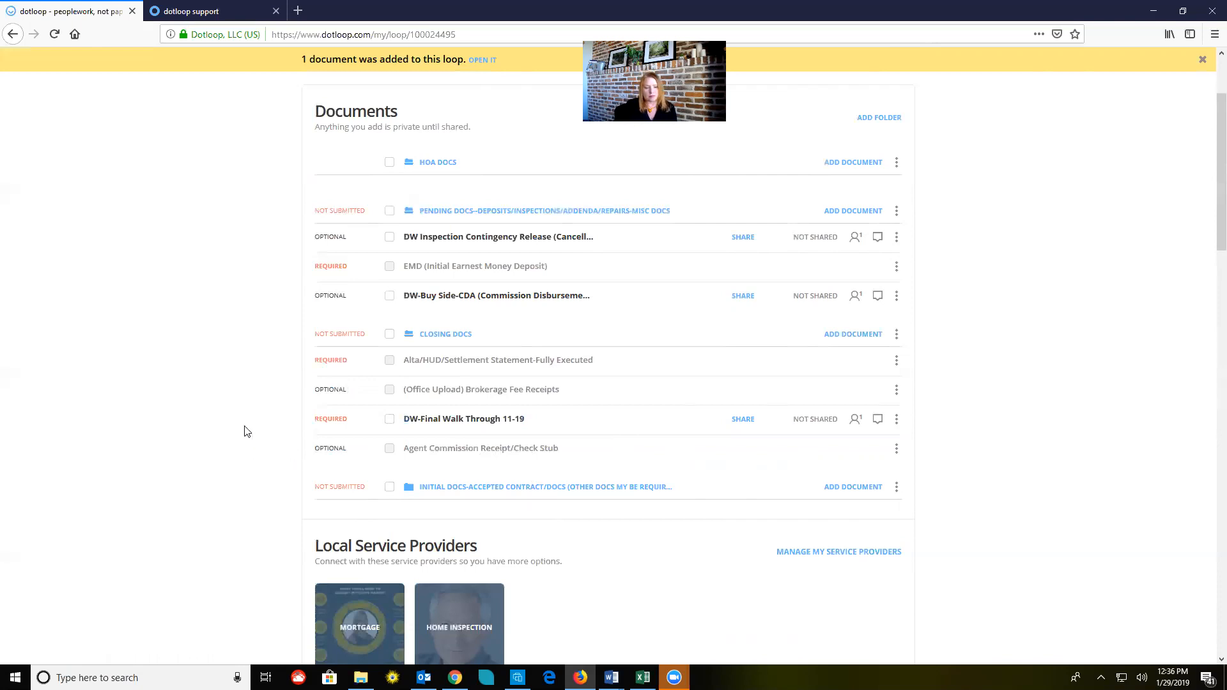
Try submitting Pending Docs for review, acknowledge the missing EMD document warning, and close the dialog
scroll(247, 432, up, 3)
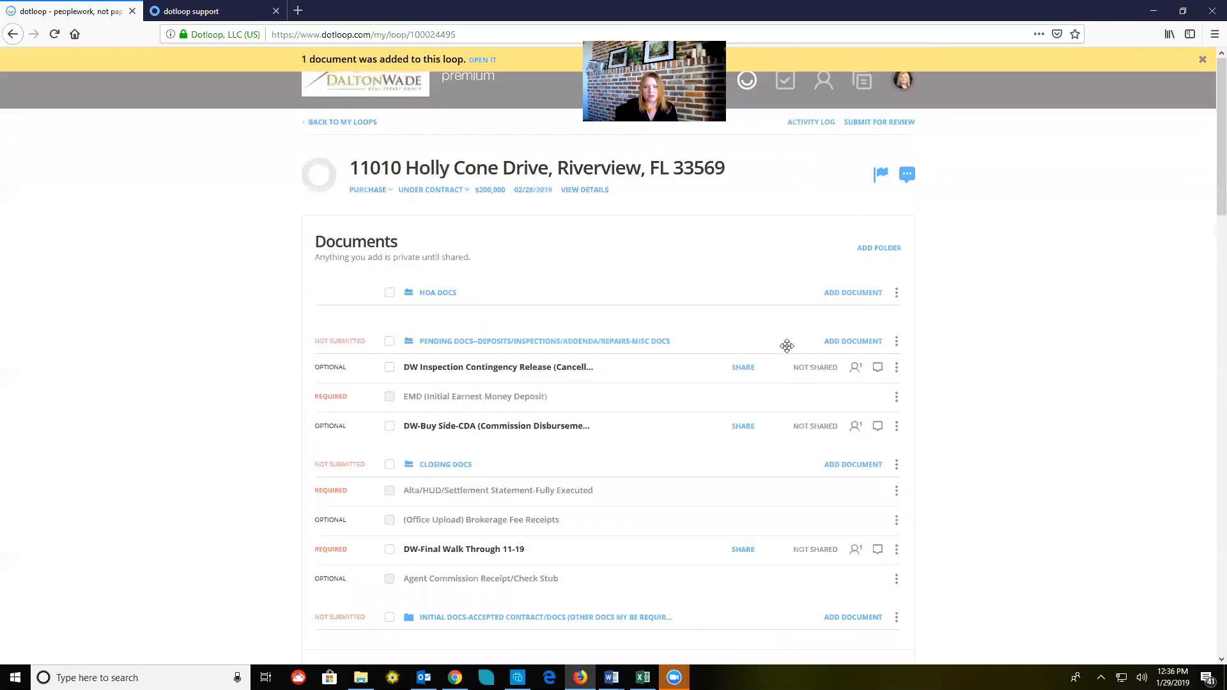
click(881, 125)
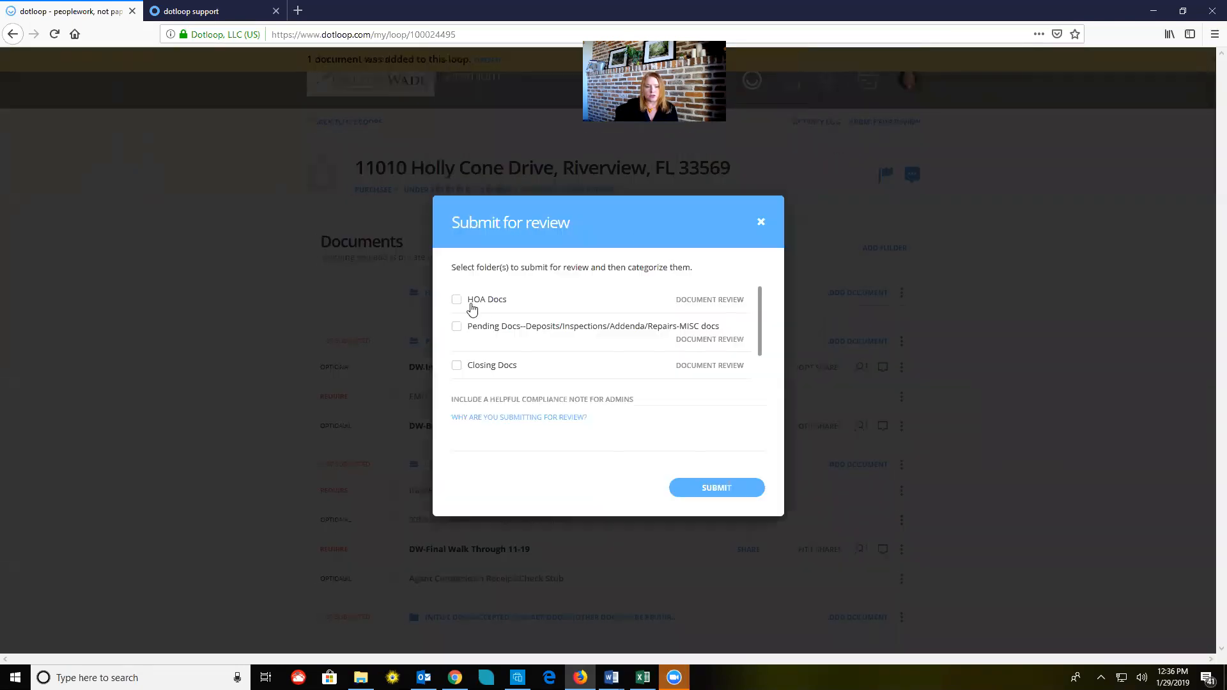
drag(762, 306, 761, 381)
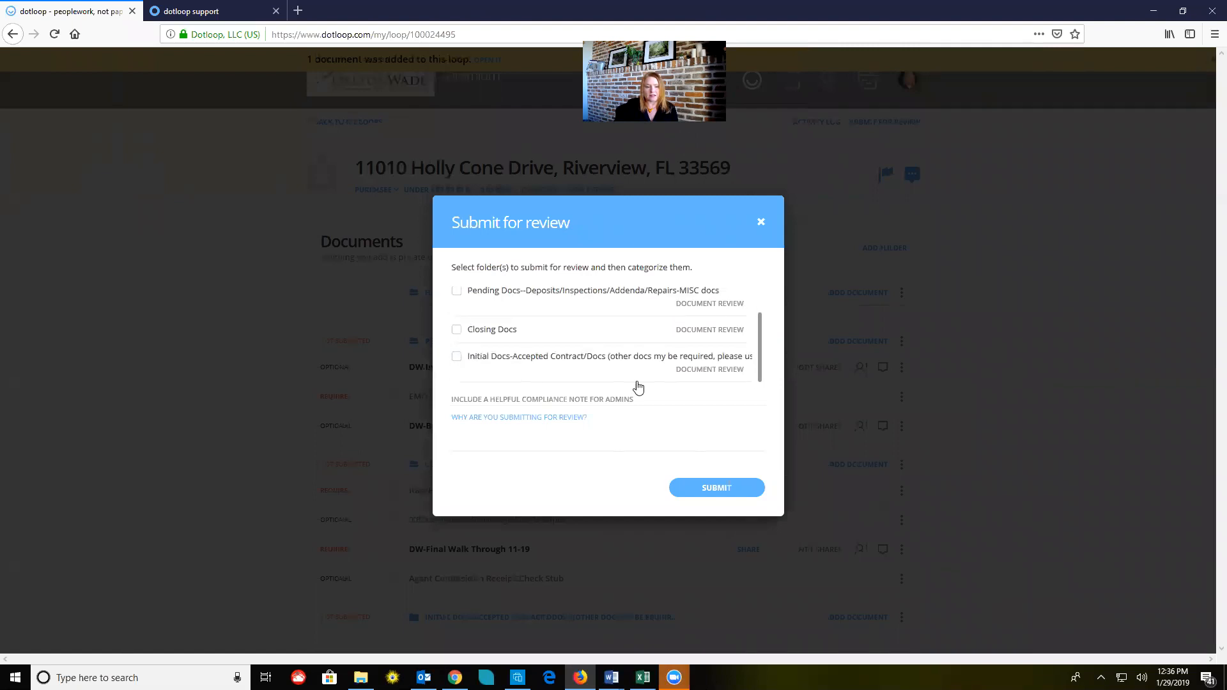
click(456, 358)
click(457, 358)
scroll(486, 349, up, 1)
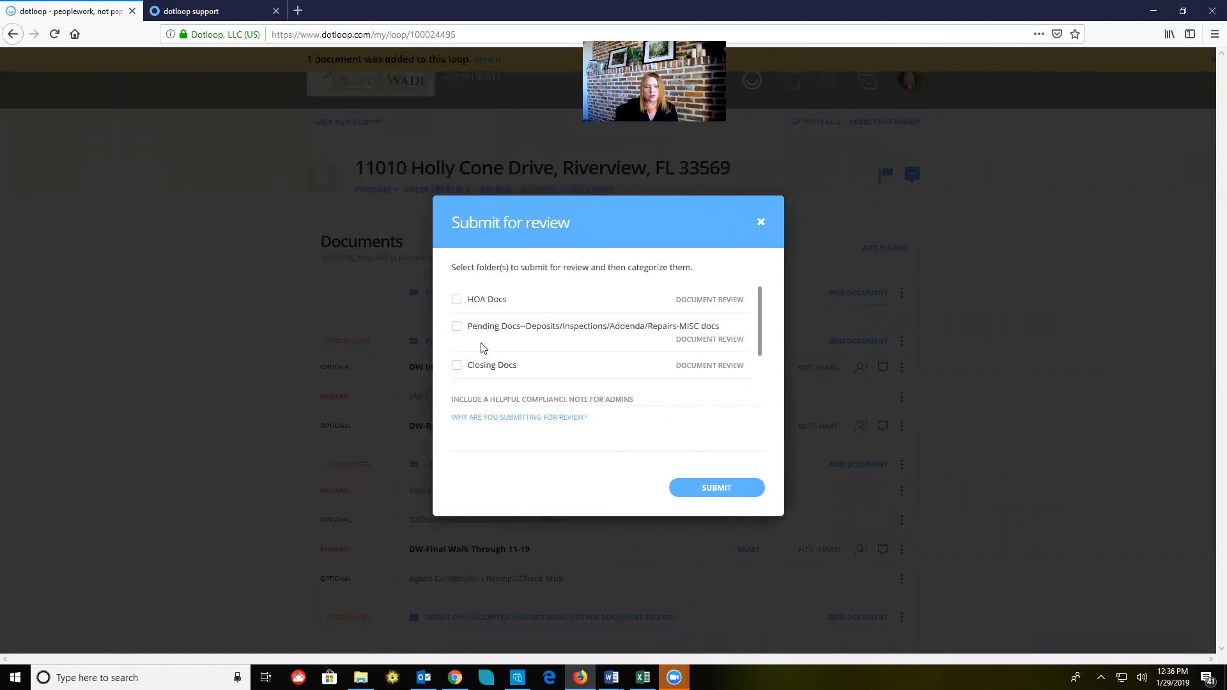
click(456, 327)
click(683, 484)
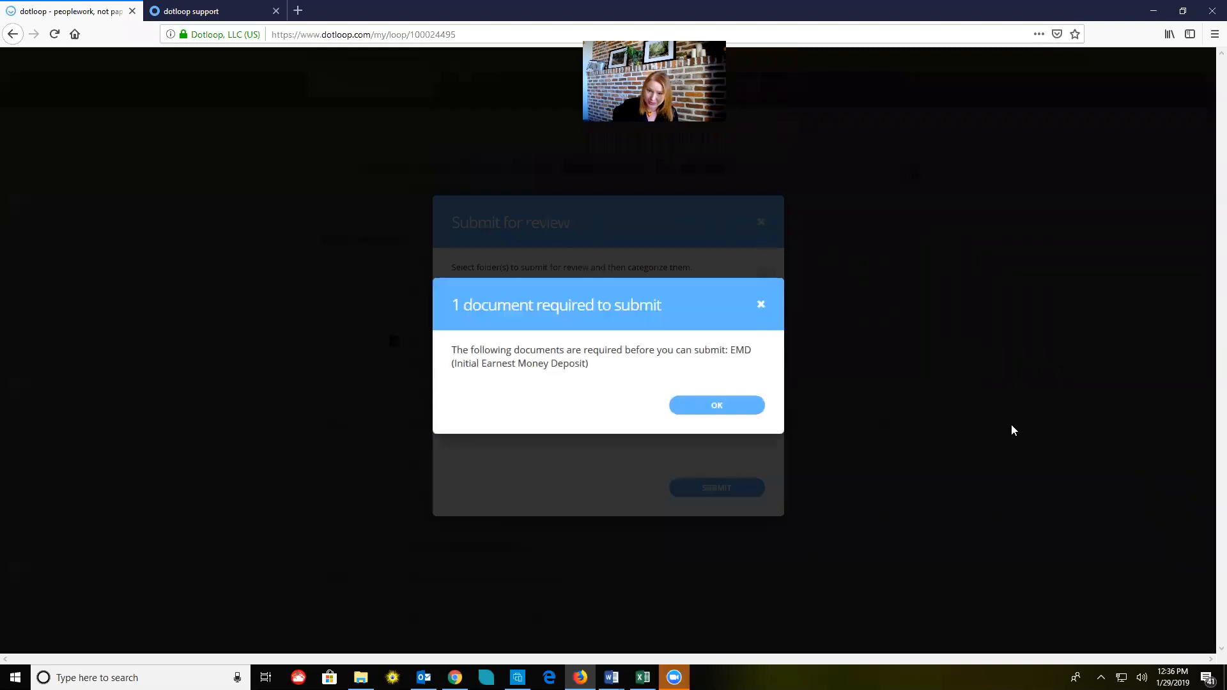
drag(731, 352, 746, 370)
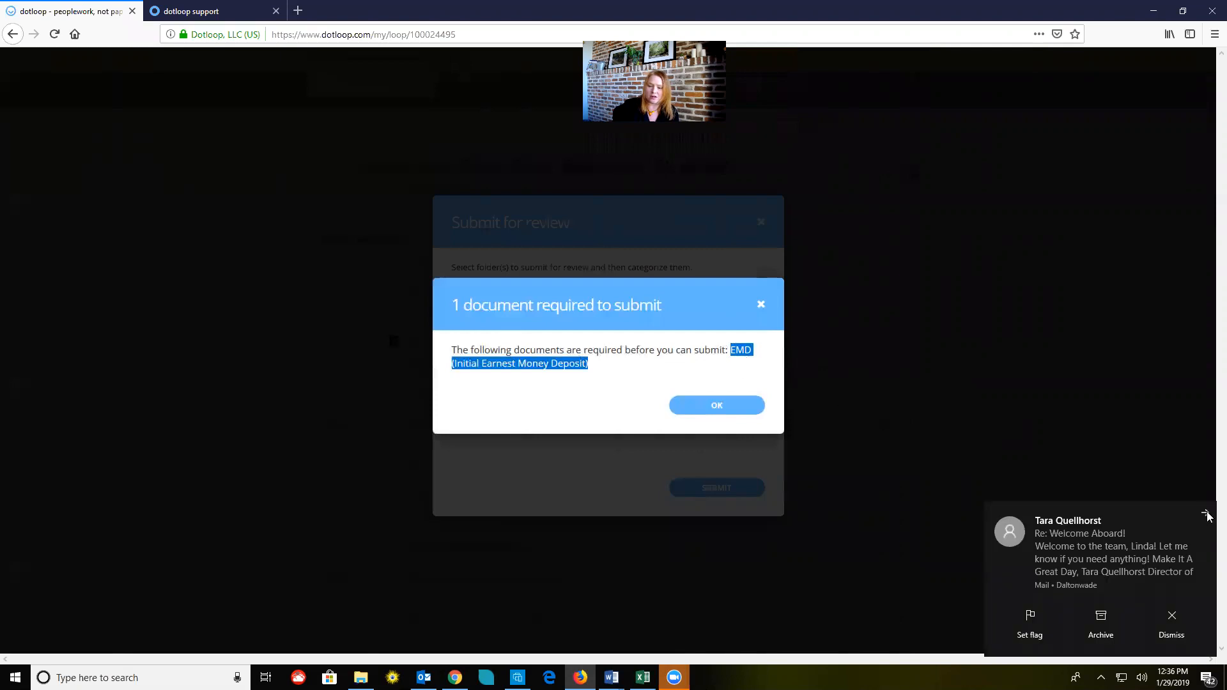
click(1209, 517)
click(717, 405)
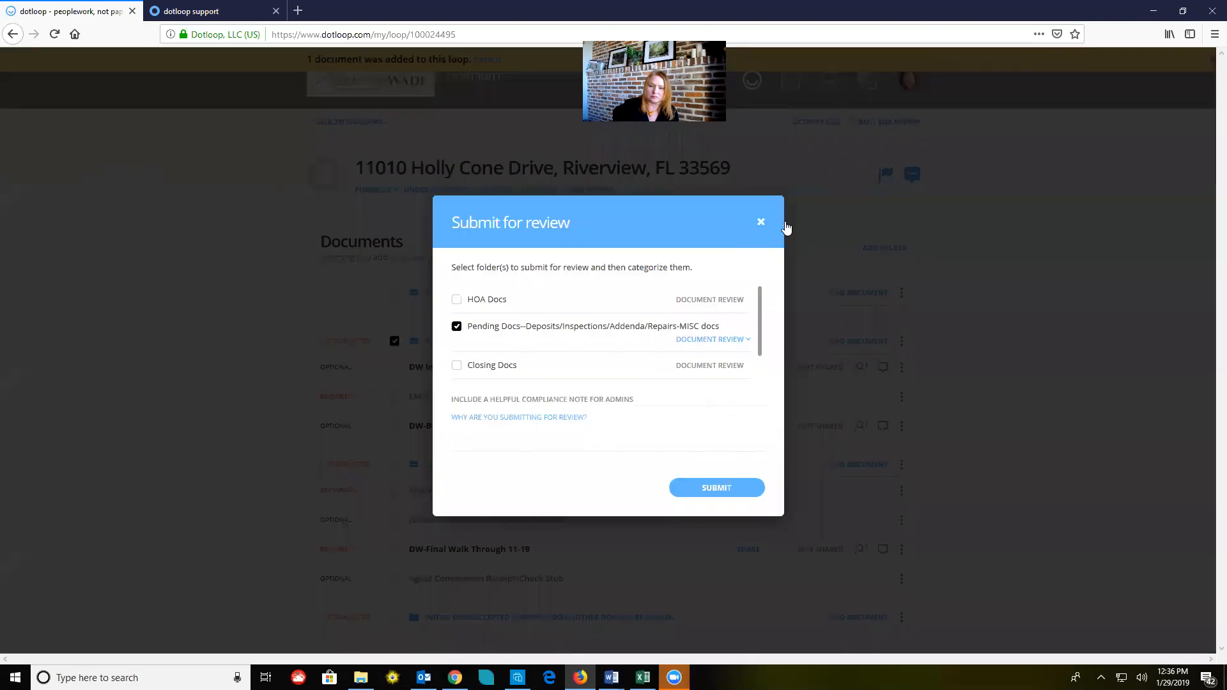
click(760, 223)
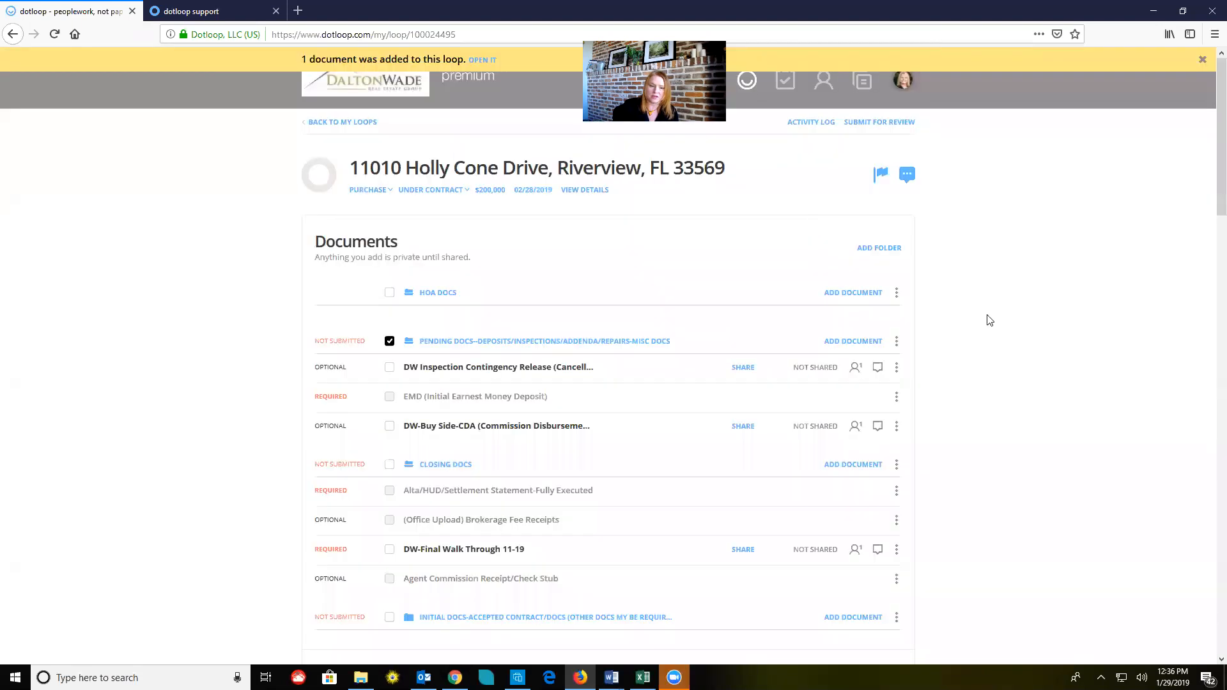
Drag Initial Docs above Pending Docs and collapse it
scroll(990, 320, down, 2)
drag(472, 314, 472, 264)
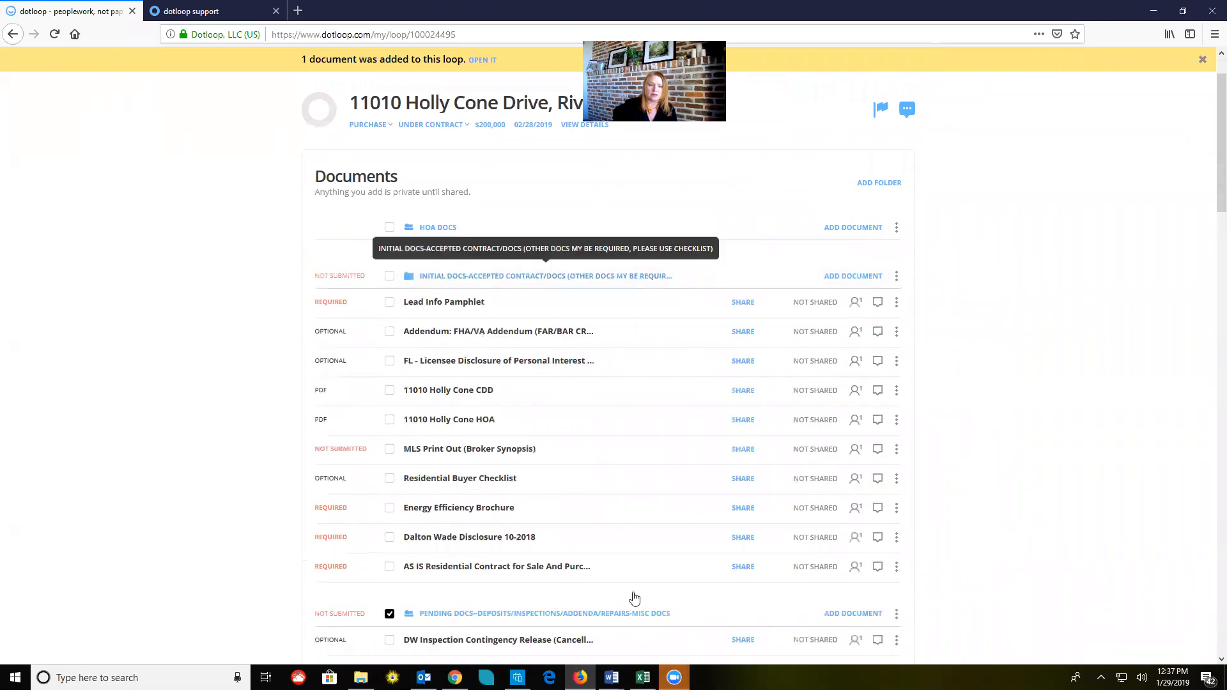
click(535, 280)
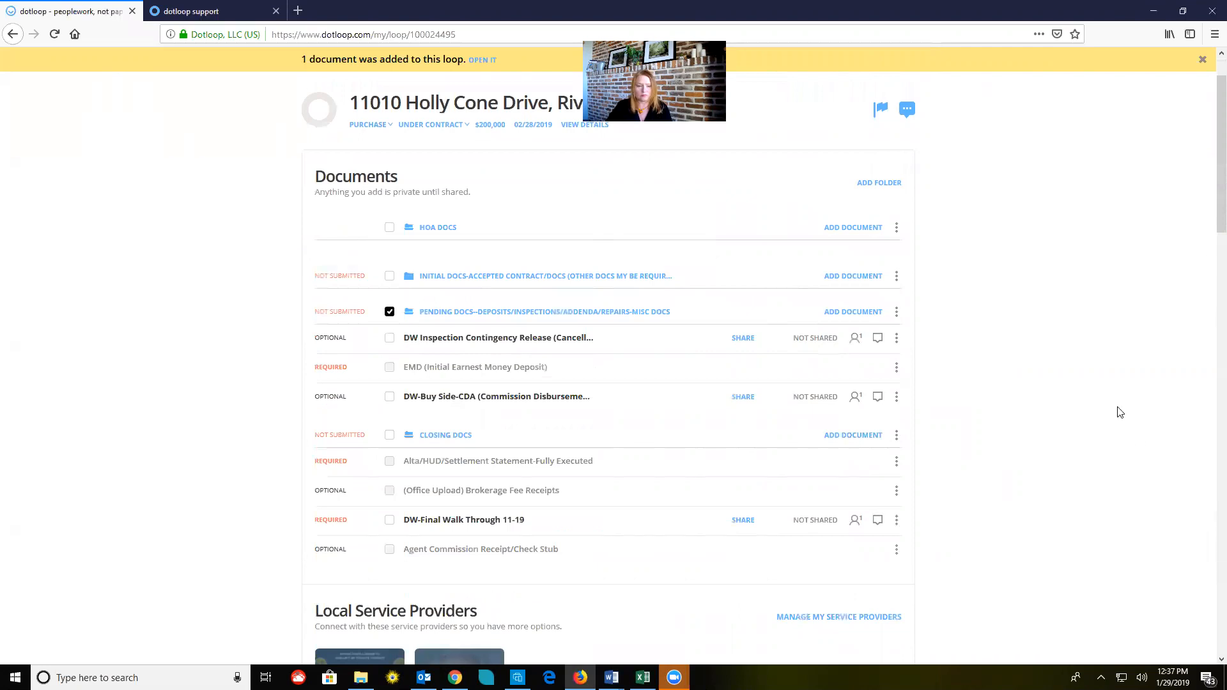
scroll(1119, 415, up, 1)
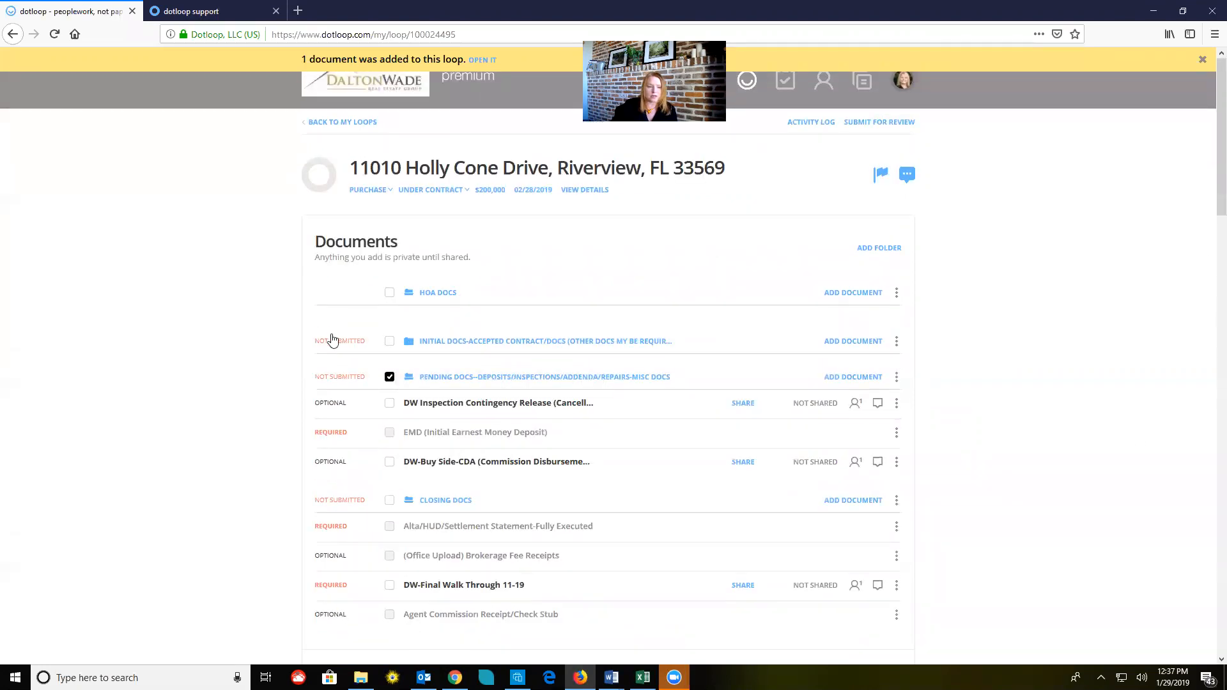
click(455, 382)
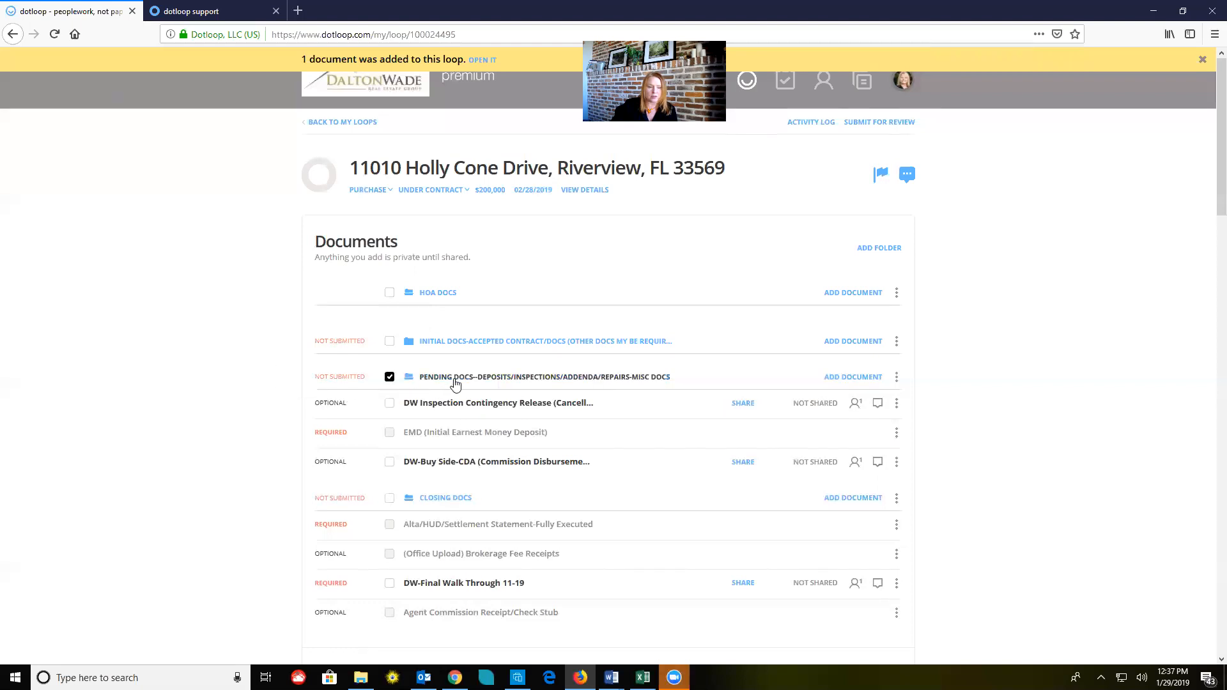
click(435, 417)
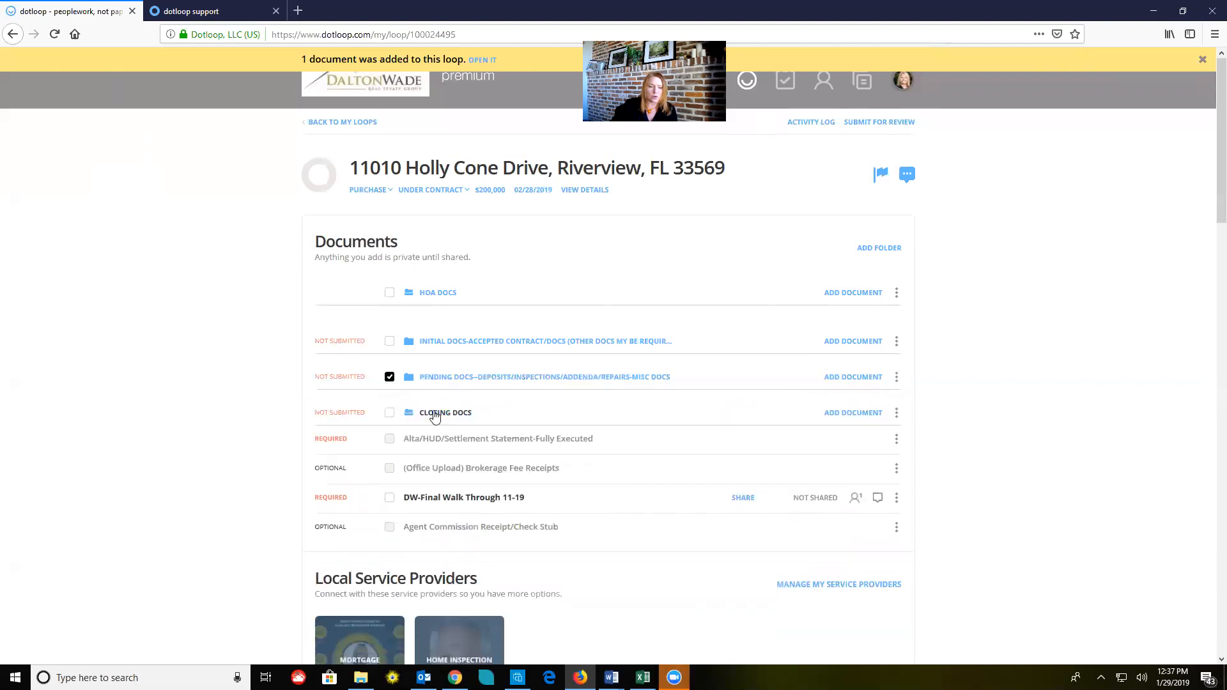
click(438, 383)
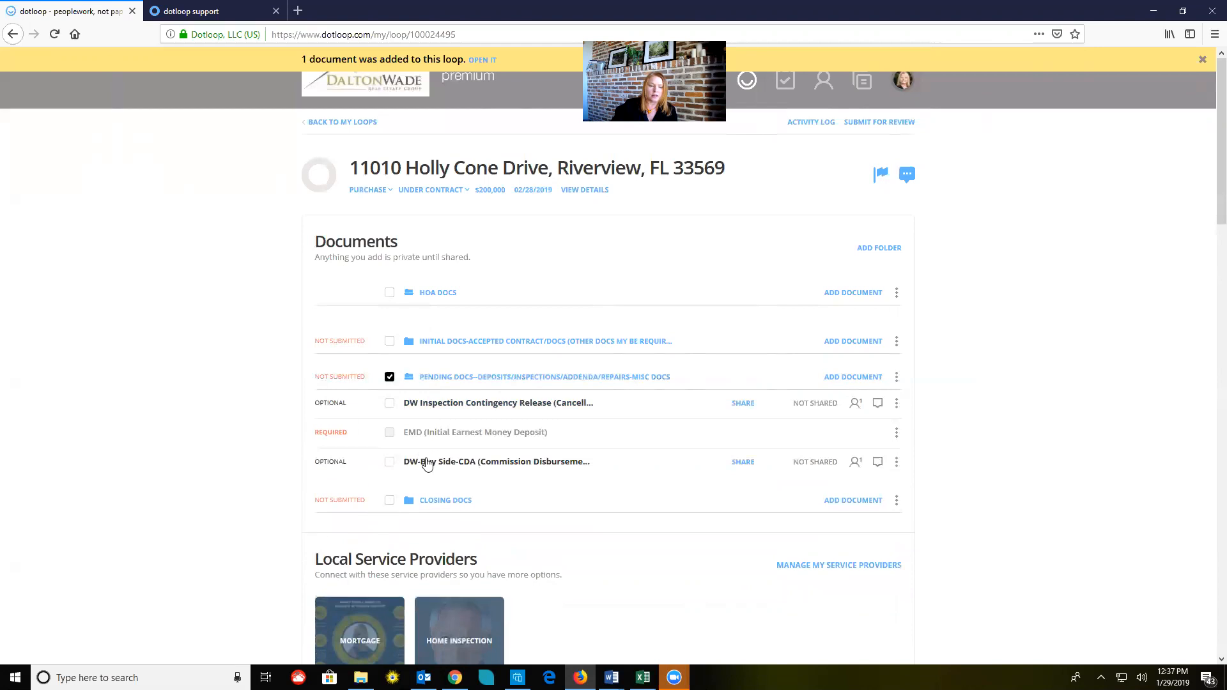
click(425, 500)
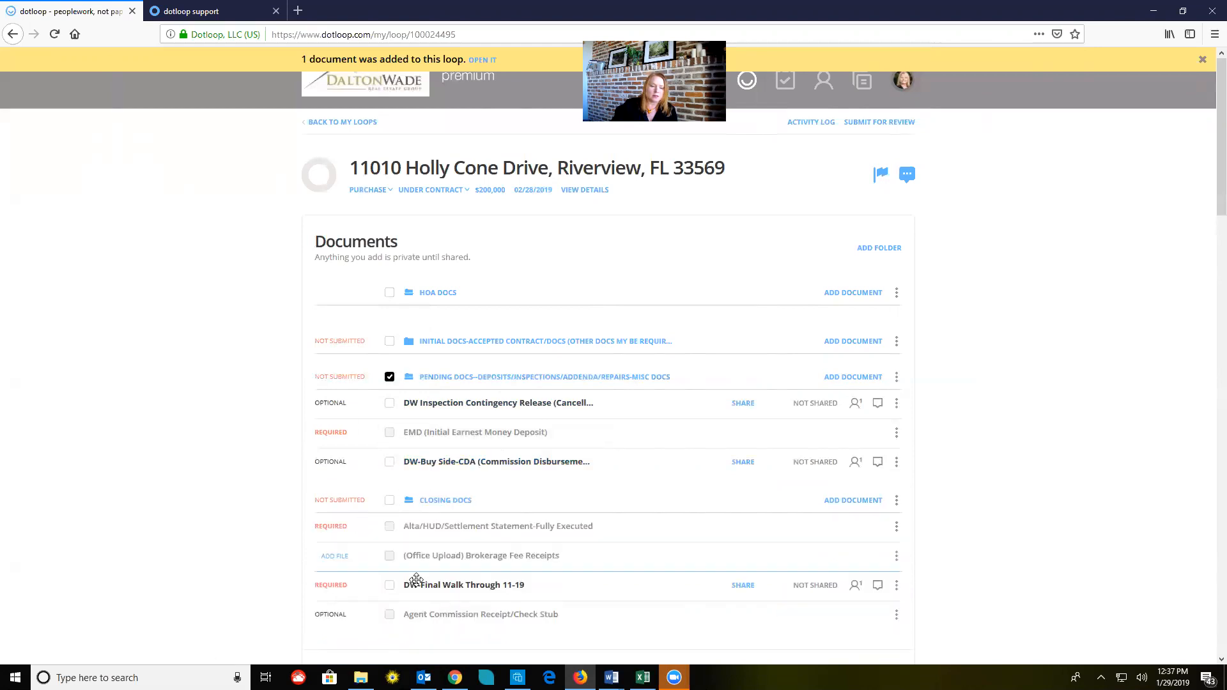
scroll(447, 451, down, 1)
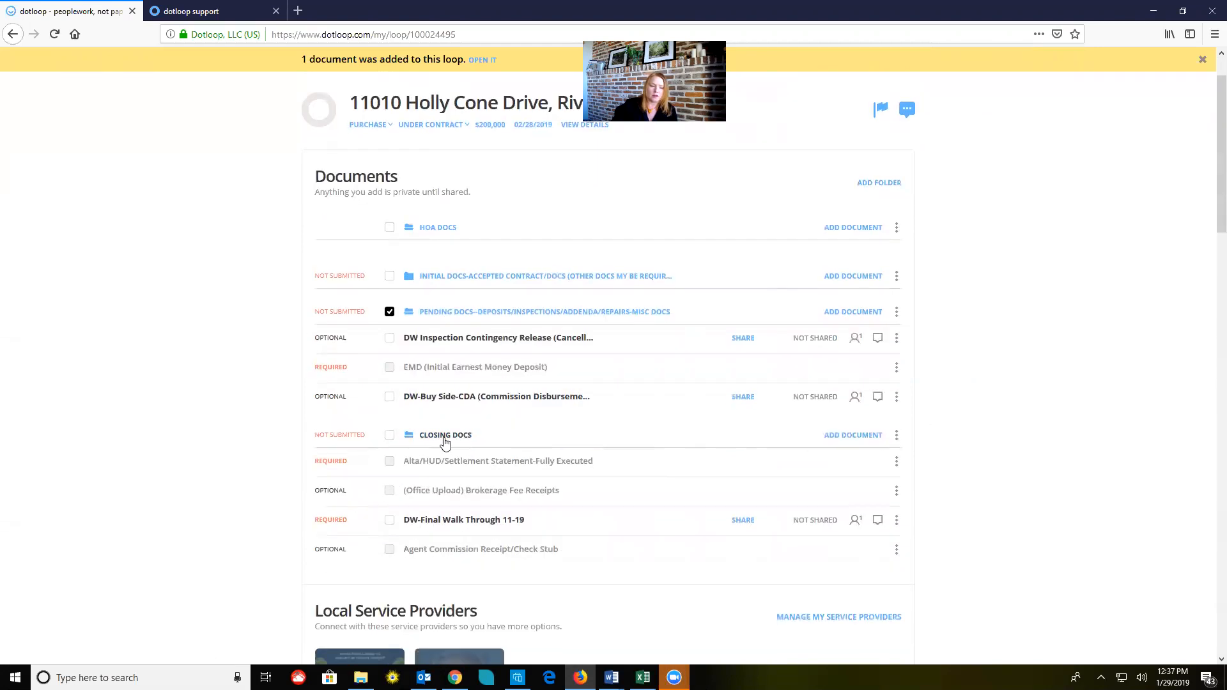
click(446, 435)
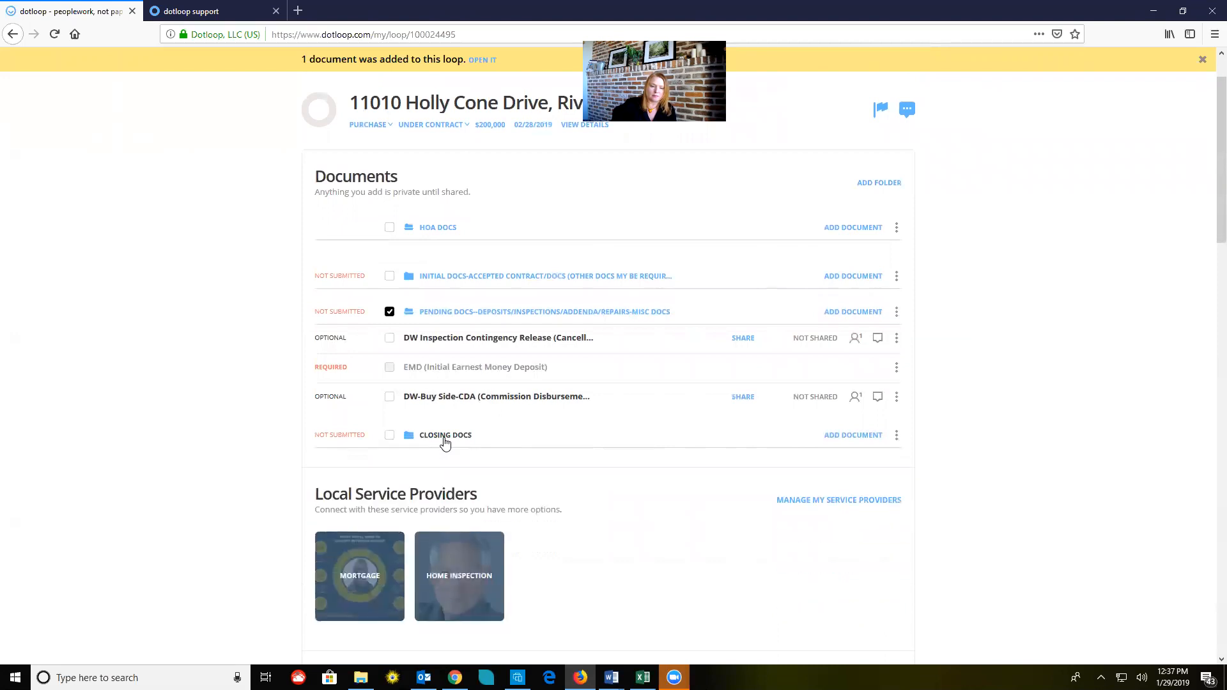
click(444, 437)
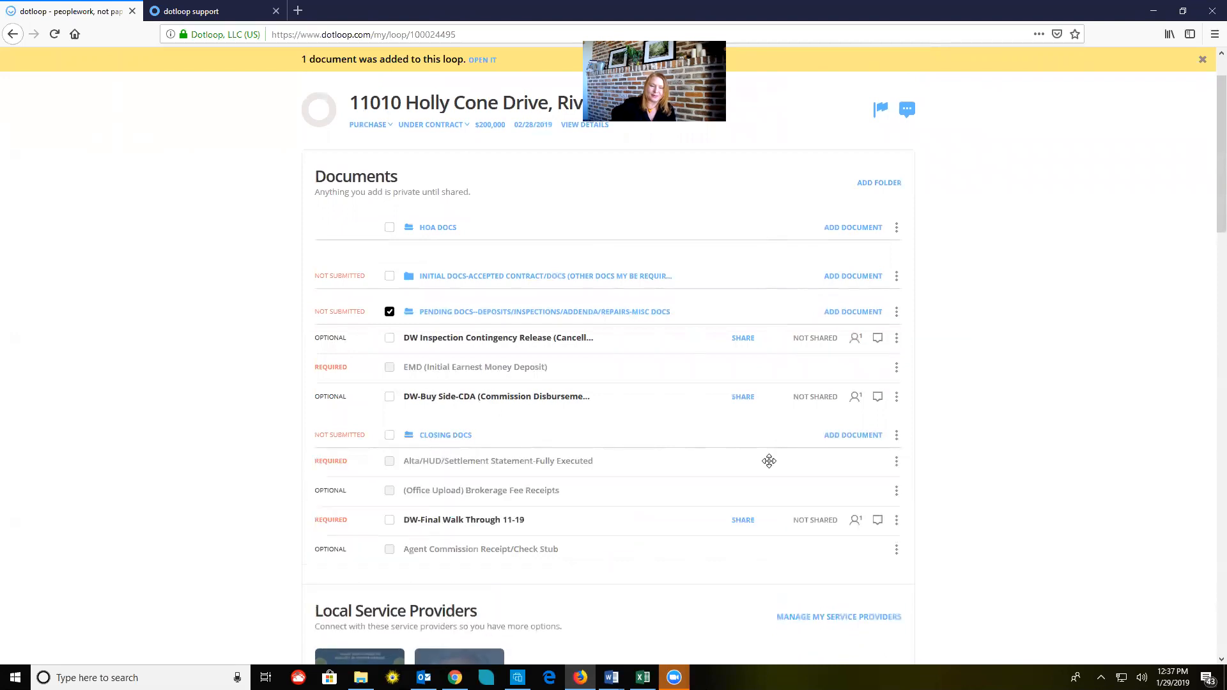